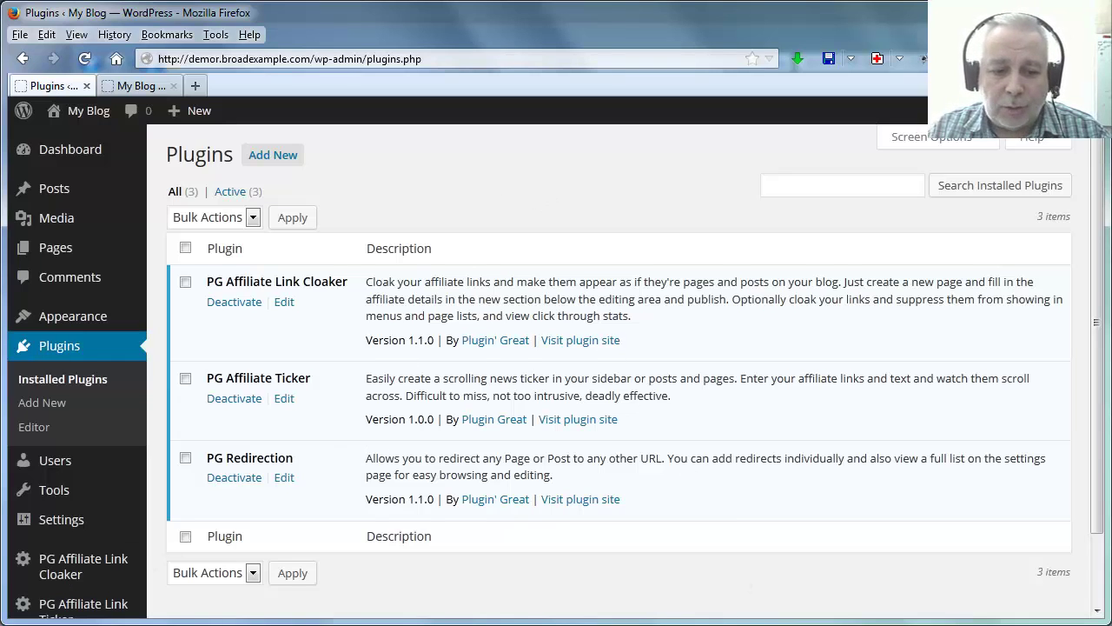
Open the MRR-unzip-me archive in !!!MRR-PLR-Pack-01 > MRR-Affiliate-Link-Cloaker
{"action": "key", "text": "alt+Tab"}
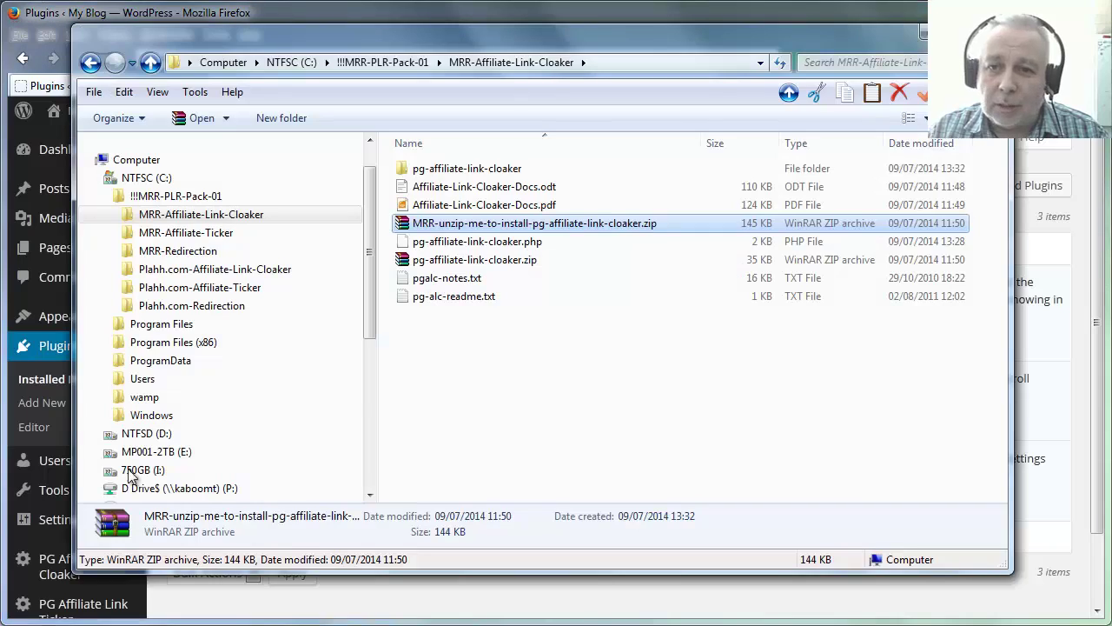
{"action": "left_click_drag", "start_coordinate": [501, 39], "coordinate": [504, 47]}
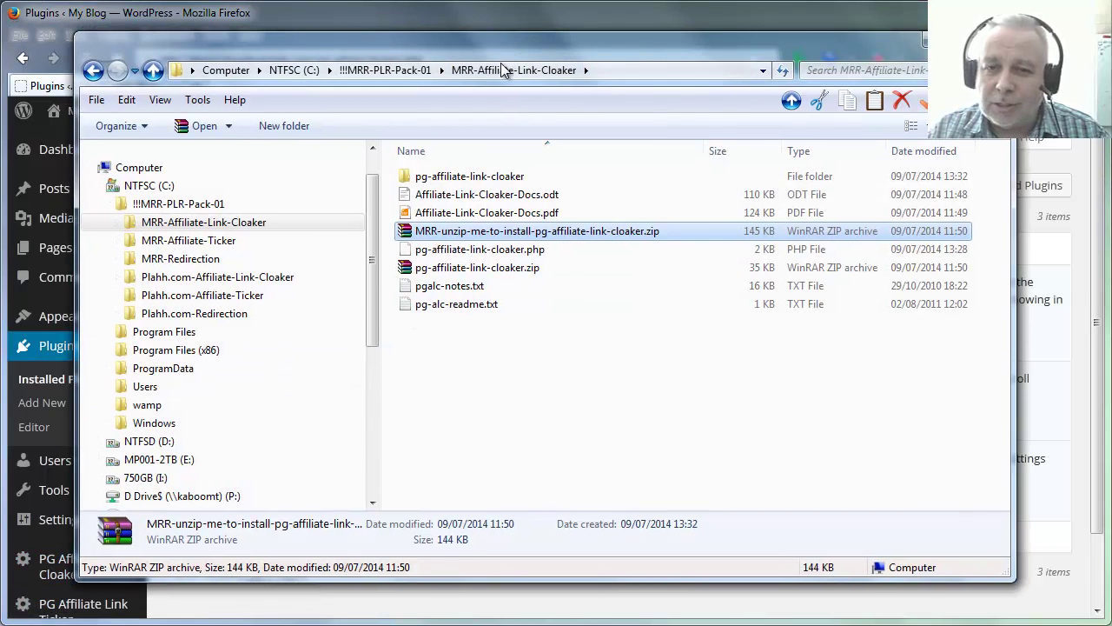
{"action": "left_click", "coordinate": [146, 207]}
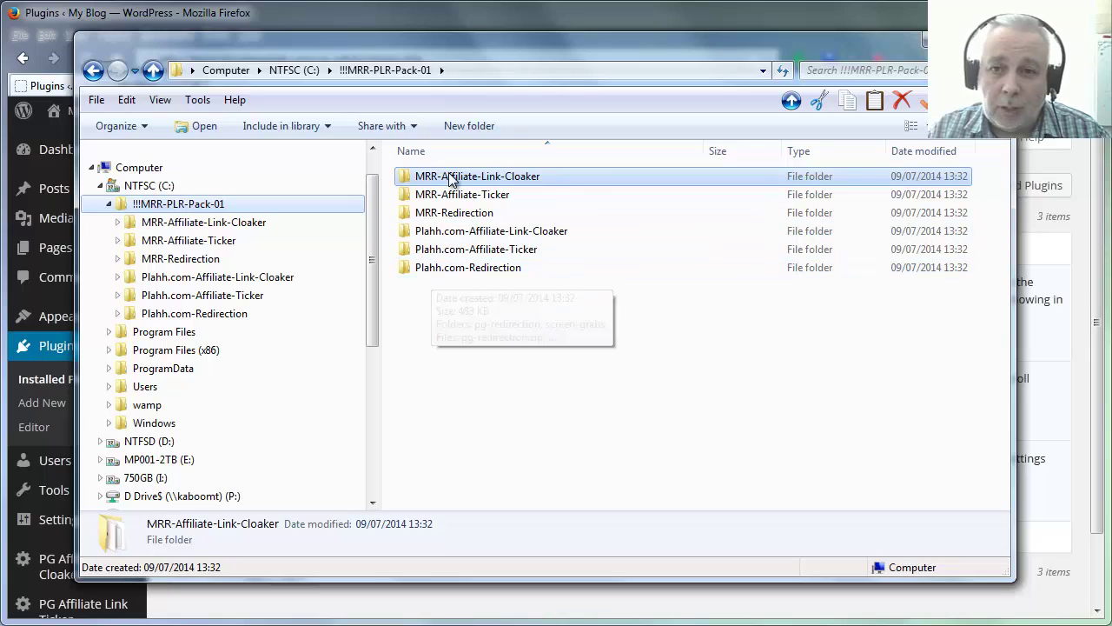
{"action": "left_click", "coordinate": [199, 223]}
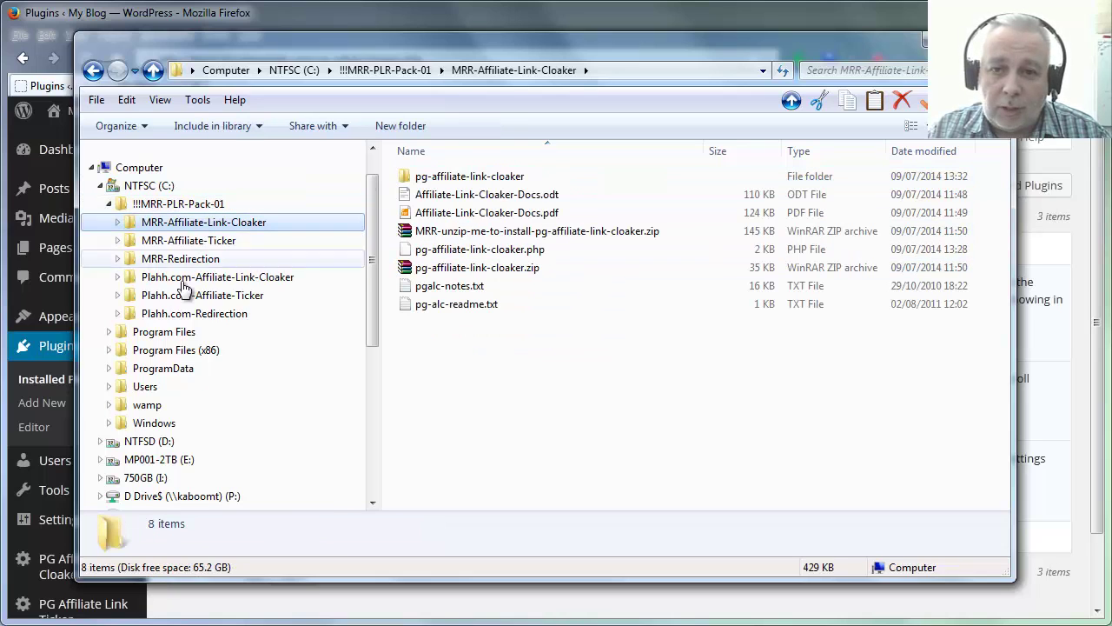
{"action": "double_click", "coordinate": [430, 231]}
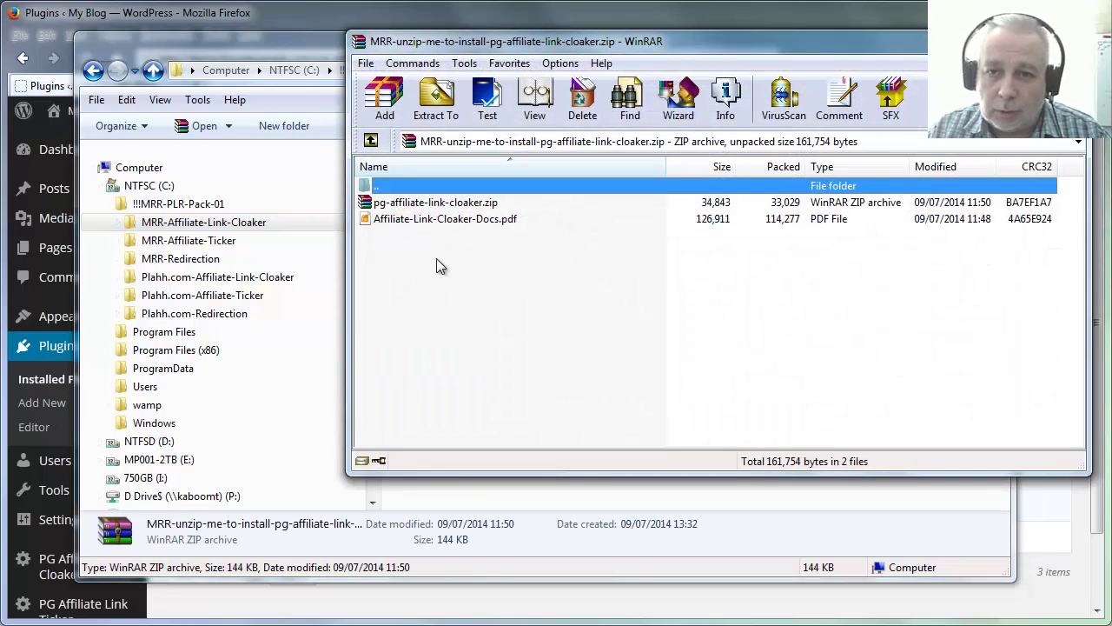
Open Affiliate-Link-Cloaker-Docs.pdf and read through it, including its Terms and Rights section
{"action": "double_click", "coordinate": [399, 219]}
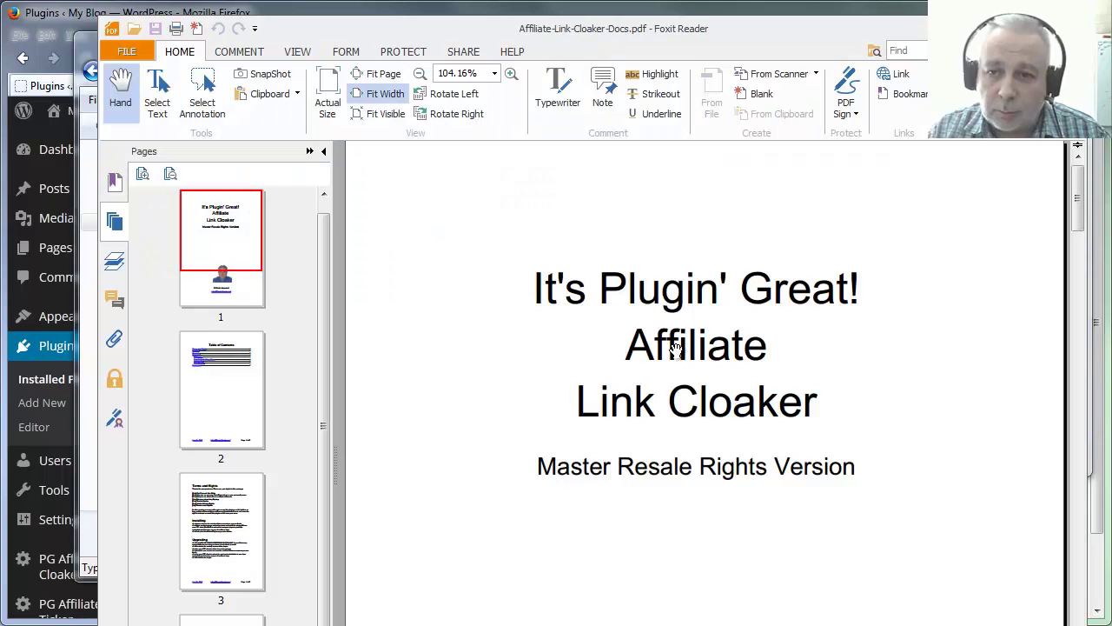
{"action": "scroll", "coordinate": [842, 439], "scroll_direction": "down", "scroll_amount": 2}
{"action": "scroll", "coordinate": [842, 439], "scroll_direction": "down", "scroll_amount": 3}
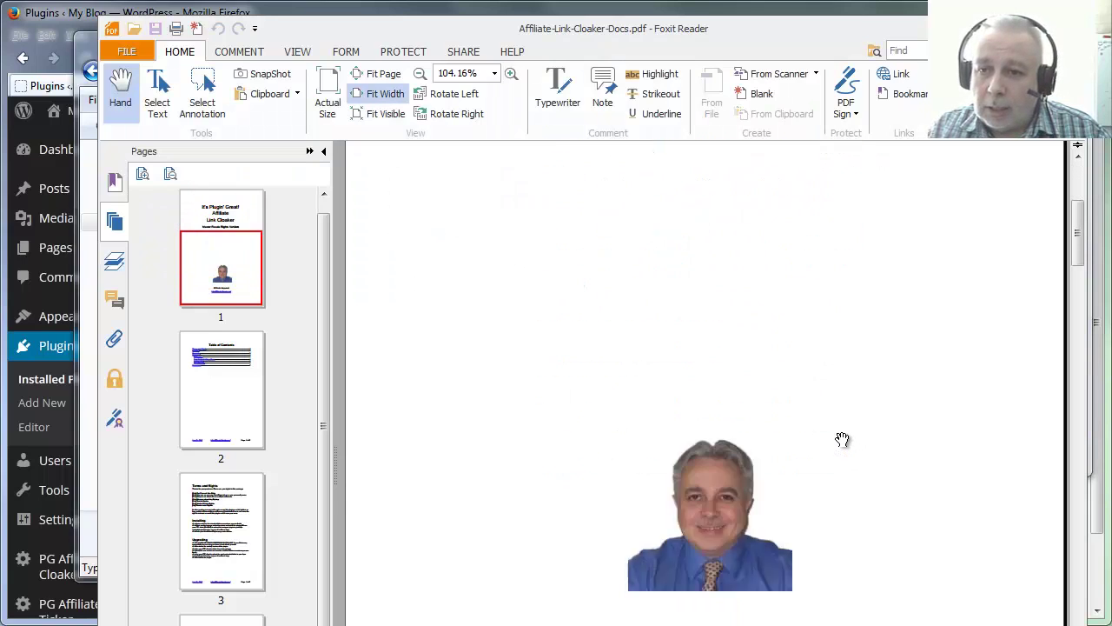
{"action": "scroll", "coordinate": [842, 439], "scroll_direction": "down", "scroll_amount": 4}
{"action": "scroll", "coordinate": [842, 438], "scroll_direction": "down", "scroll_amount": 3}
{"action": "scroll", "coordinate": [842, 439], "scroll_direction": "down", "scroll_amount": 3}
{"action": "scroll", "coordinate": [842, 439], "scroll_direction": "down", "scroll_amount": 3}
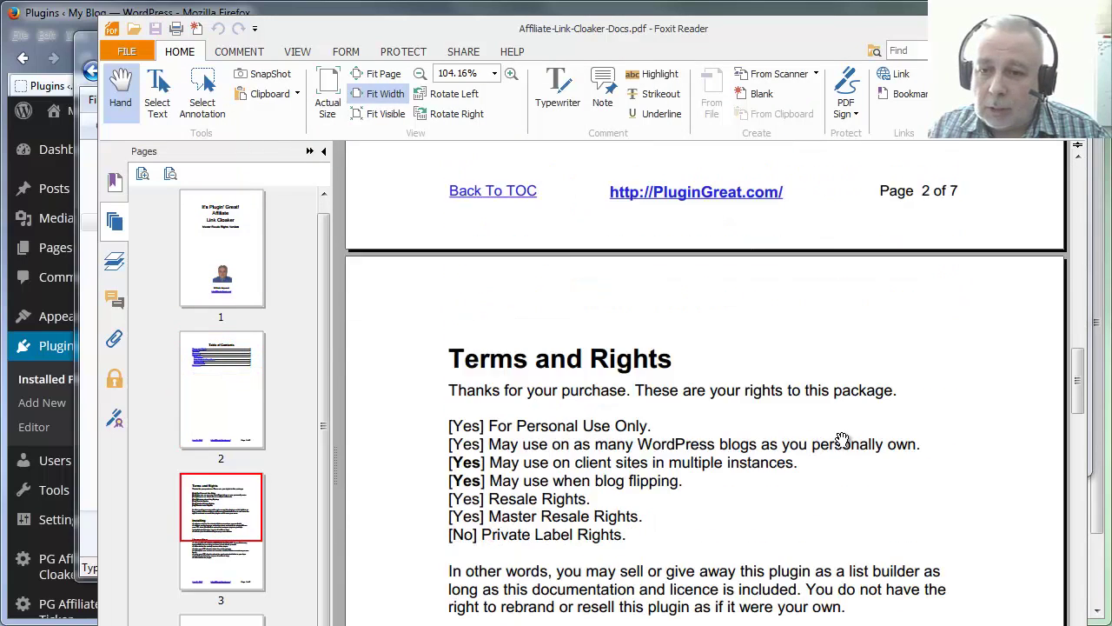
{"action": "scroll", "coordinate": [842, 439], "scroll_direction": "down", "scroll_amount": 4}
{"action": "scroll", "coordinate": [842, 439], "scroll_direction": "down", "scroll_amount": 3}
{"action": "scroll", "coordinate": [842, 439], "scroll_direction": "down", "scroll_amount": 3}
{"action": "scroll", "coordinate": [842, 439], "scroll_direction": "down", "scroll_amount": 3}
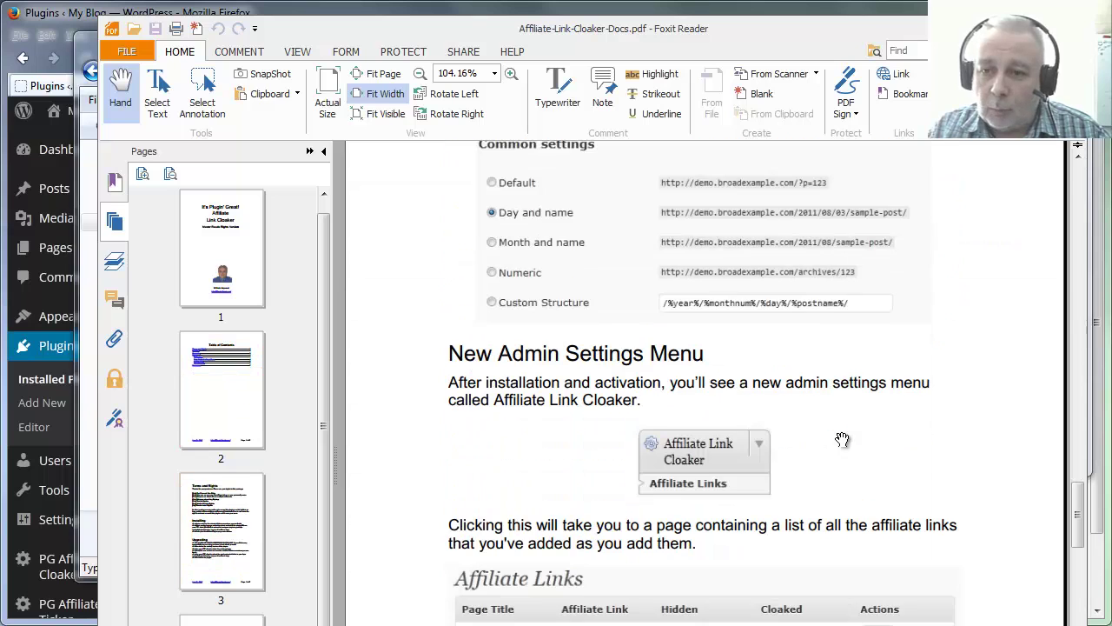
{"action": "scroll", "coordinate": [842, 438], "scroll_direction": "down", "scroll_amount": 1}
{"action": "scroll", "coordinate": [842, 439], "scroll_direction": "down", "scroll_amount": 3}
{"action": "scroll", "coordinate": [842, 438], "scroll_direction": "down", "scroll_amount": 4}
{"action": "scroll", "coordinate": [842, 439], "scroll_direction": "down", "scroll_amount": 3}
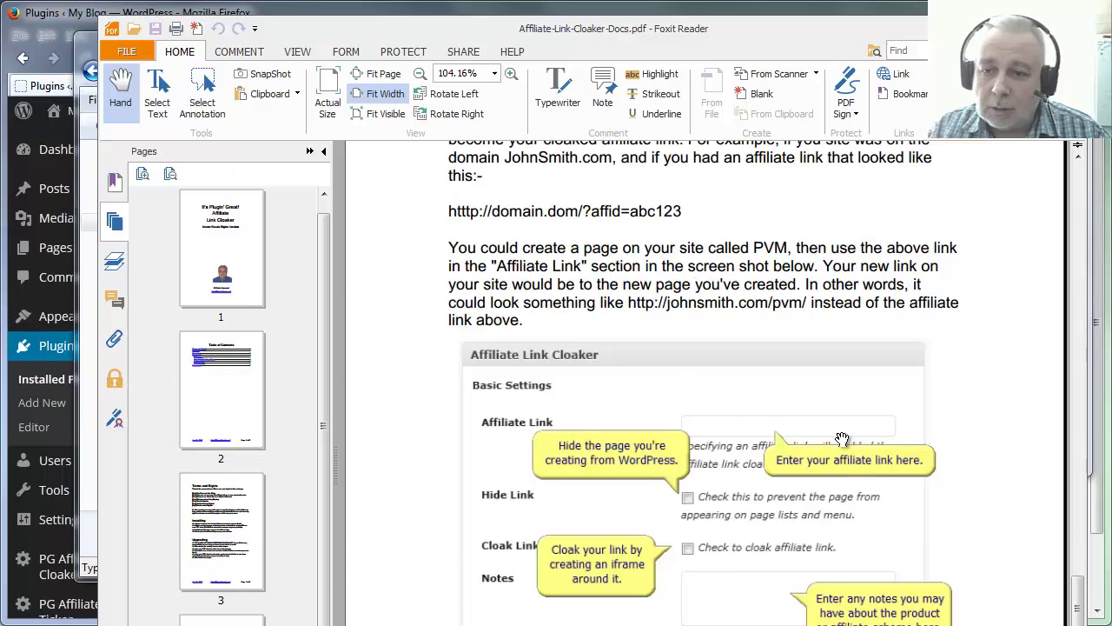
{"action": "scroll", "coordinate": [842, 439], "scroll_direction": "down", "scroll_amount": 4}
{"action": "scroll", "coordinate": [740, 495], "scroll_direction": "down", "scroll_amount": 4}
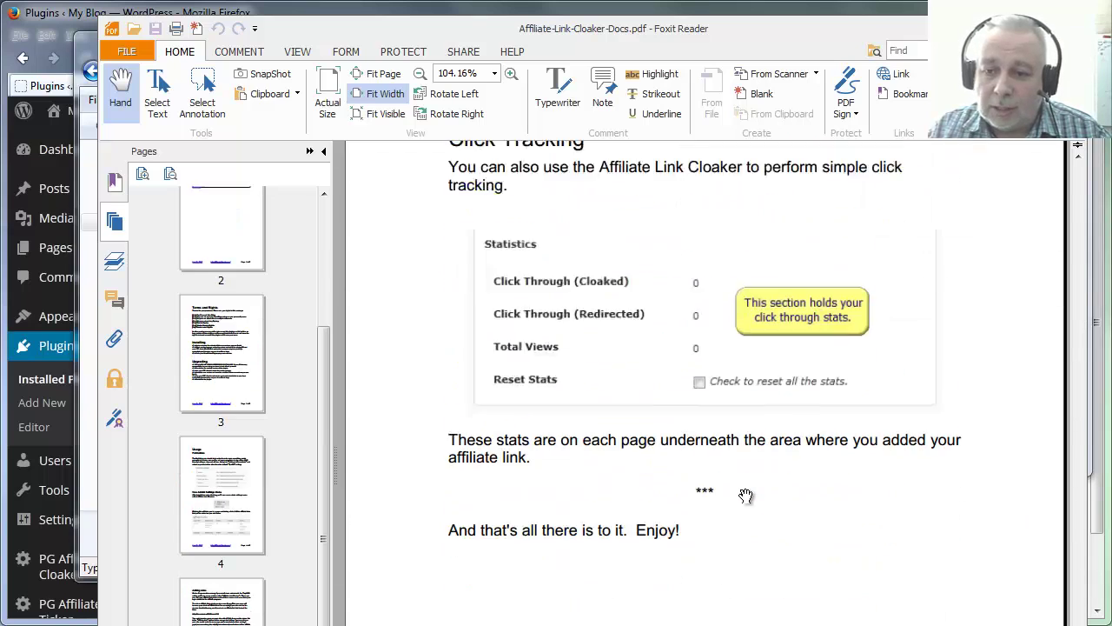
{"action": "scroll", "coordinate": [746, 495], "scroll_direction": "down", "scroll_amount": 3}
{"action": "scroll", "coordinate": [869, 513], "scroll_direction": "up", "scroll_amount": 7}
{"action": "scroll", "coordinate": [956, 513], "scroll_direction": "up", "scroll_amount": 8}
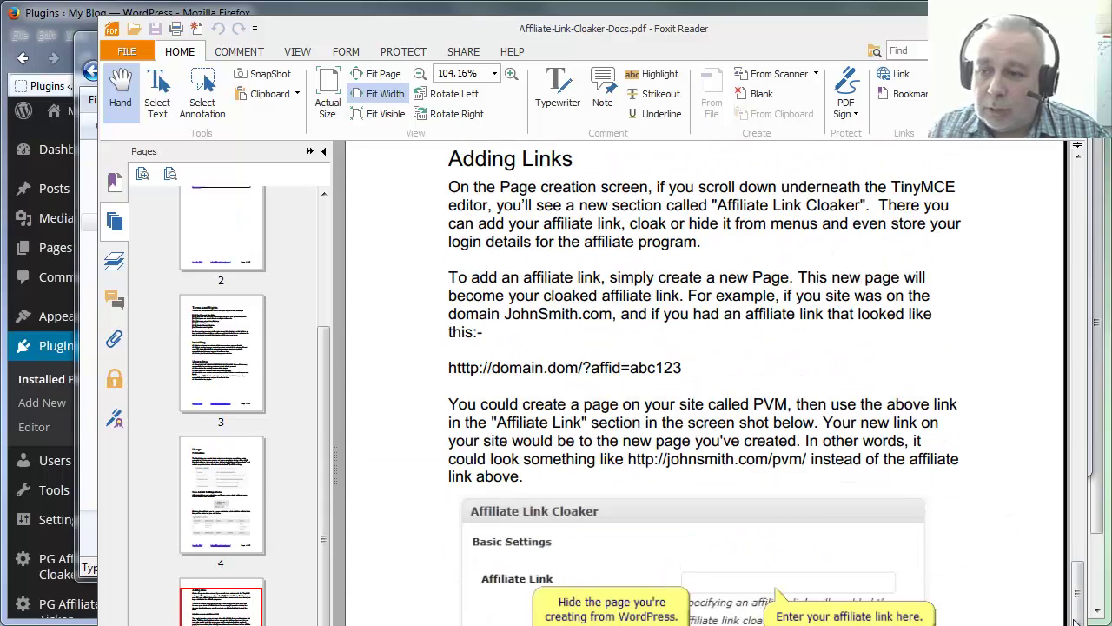
{"action": "mouse_move", "coordinate": [1077, 573]}
{"action": "left_mouse_down"}
{"action": "mouse_move", "coordinate": [1077, 329]}
{"action": "mouse_move", "coordinate": [1078, 426]}
{"action": "left_mouse_up"}
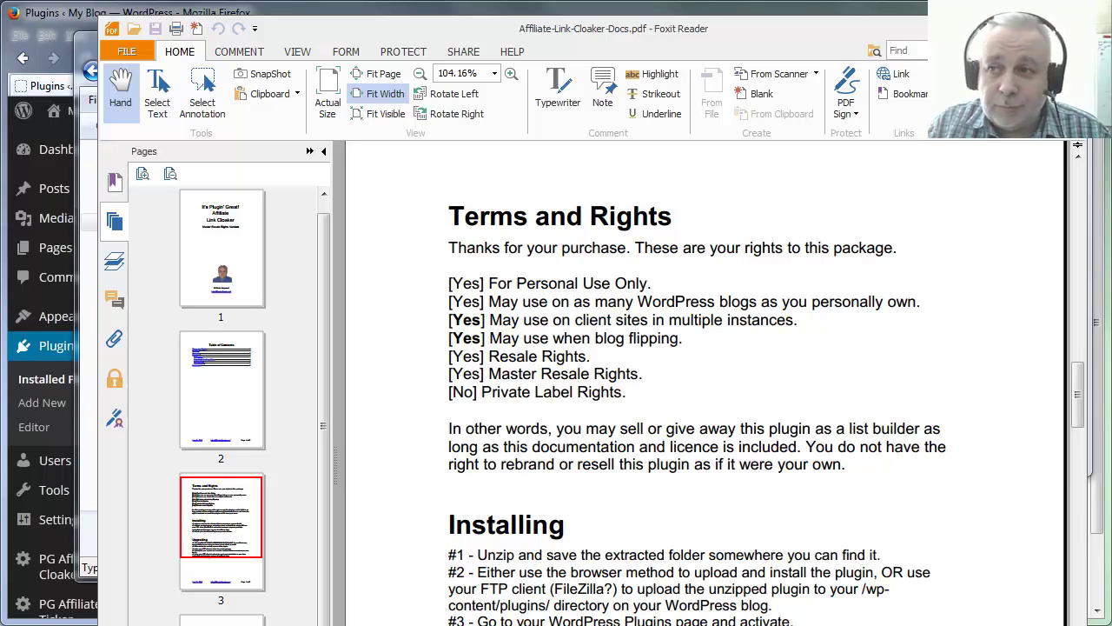
Close Foxit and WinRAR, then open Affiliate-Link-Cloaker-Docs.odt from Plahh.com-Affiliate-Link-Cloaker
{"action": "key", "text": "alt+F4"}
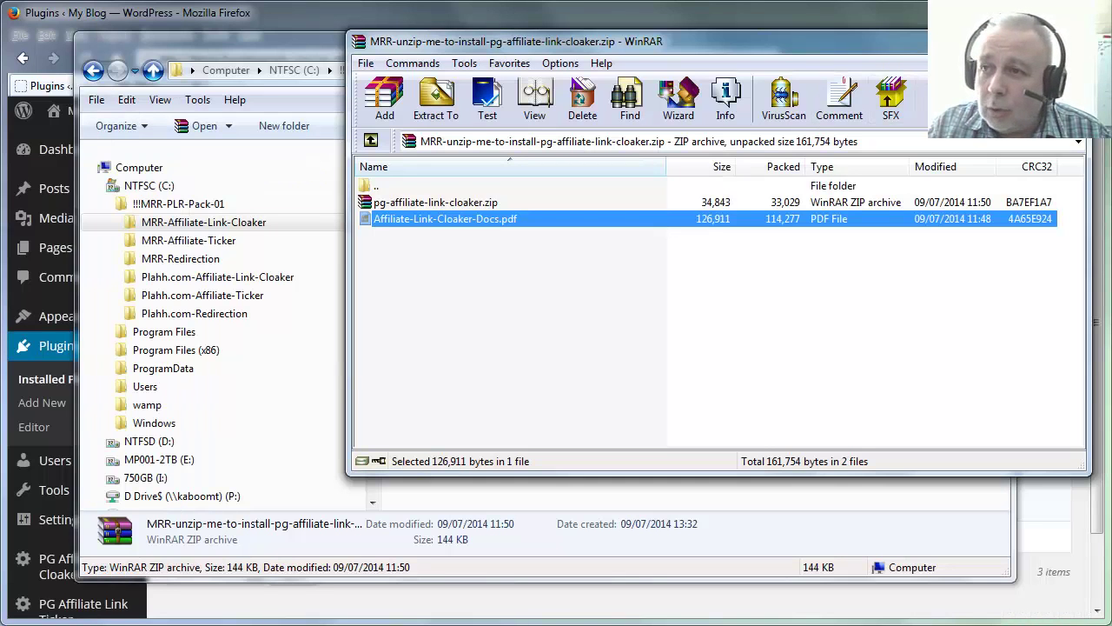
{"action": "key", "text": "alt+F4"}
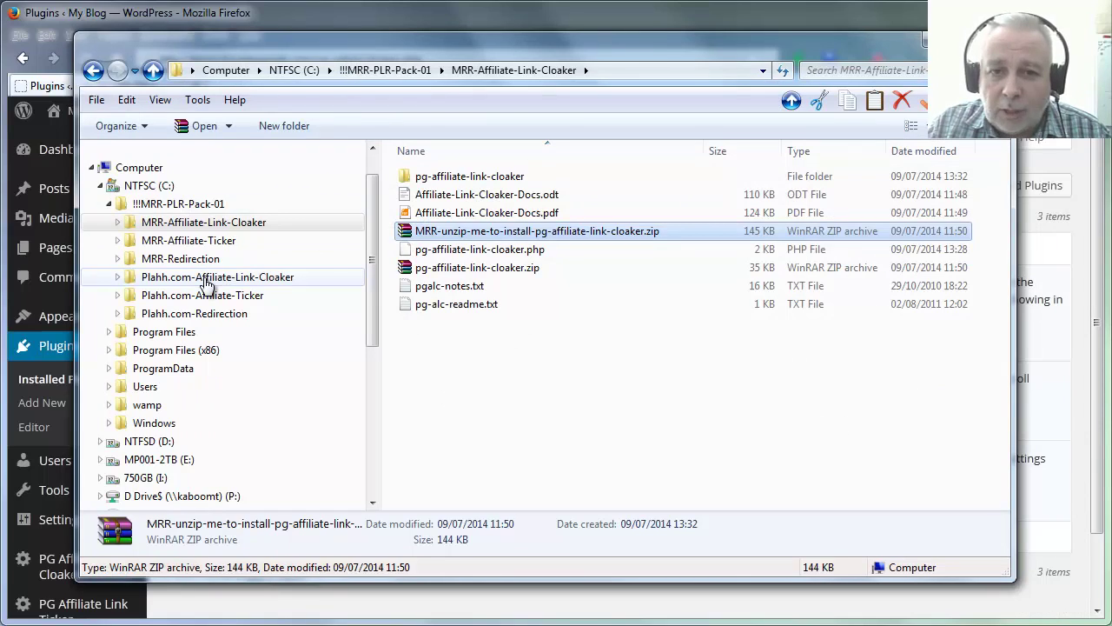
{"action": "left_click", "coordinate": [205, 282]}
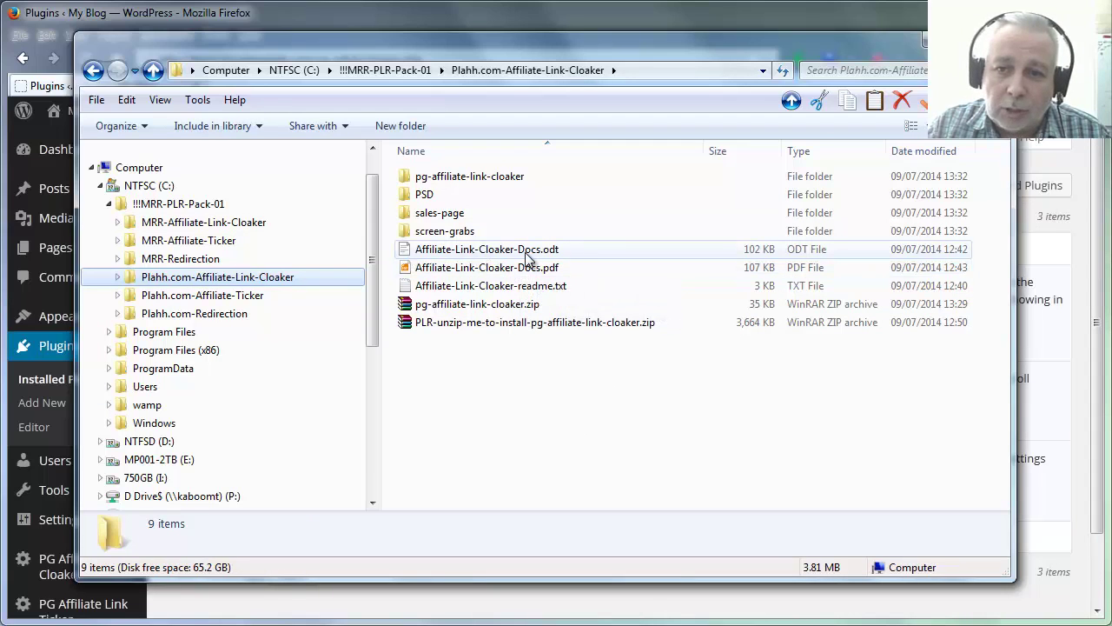
{"action": "double_click", "coordinate": [461, 249]}
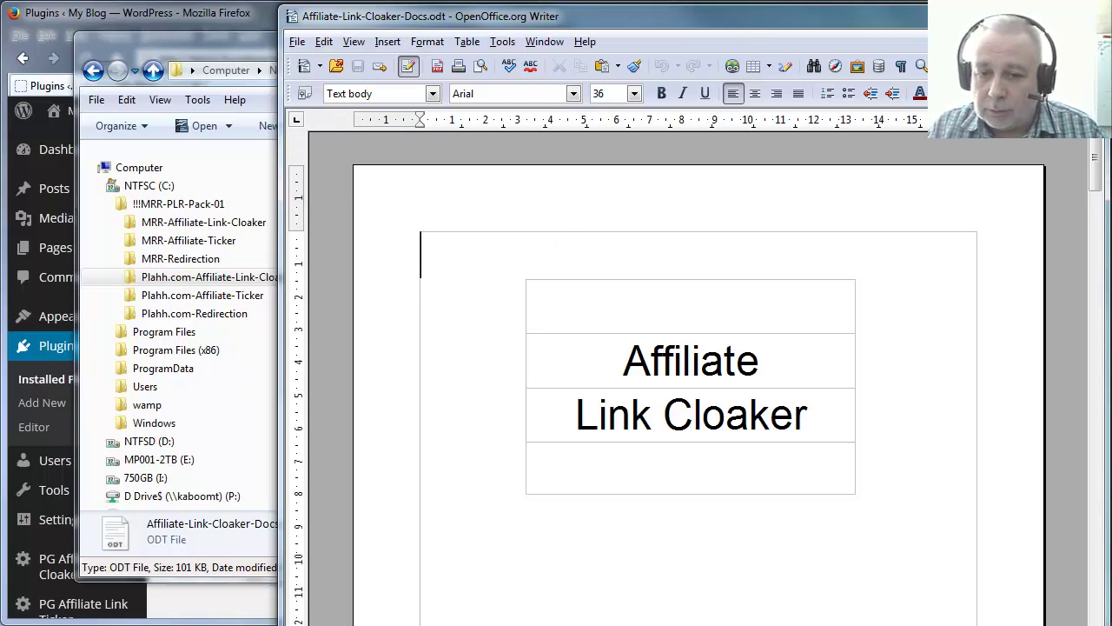
Close the original document and open a duplicate named Affiliate-Link-Cloaker-Docs - Copy.odt
{"action": "left_click_drag", "start_coordinate": [857, 625], "coordinate": [856, 612]}
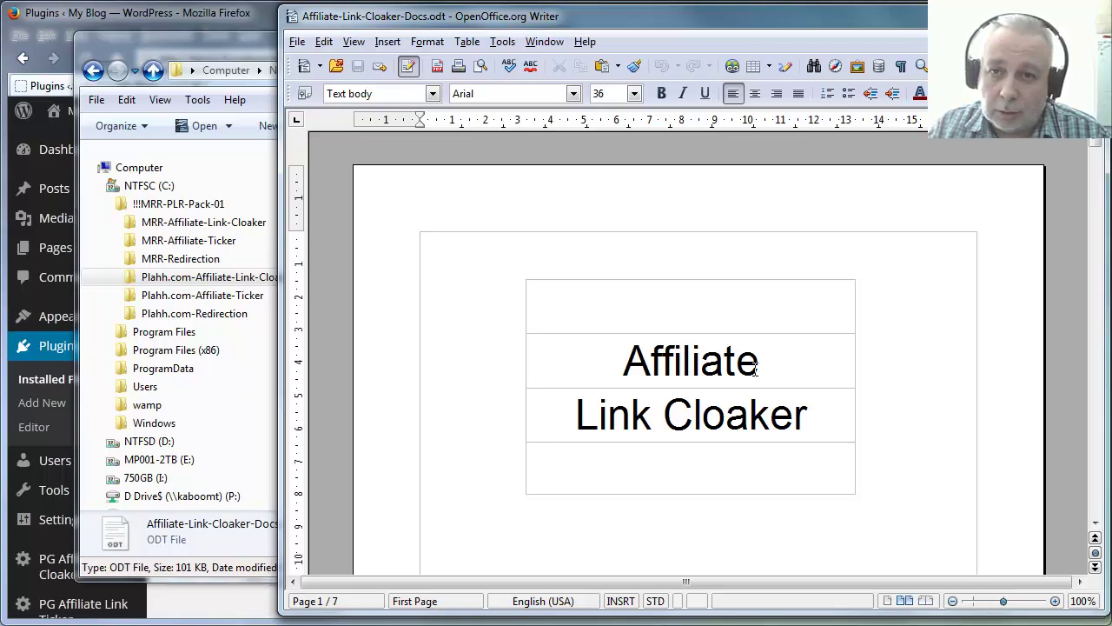
{"action": "key", "text": "alt+F4"}
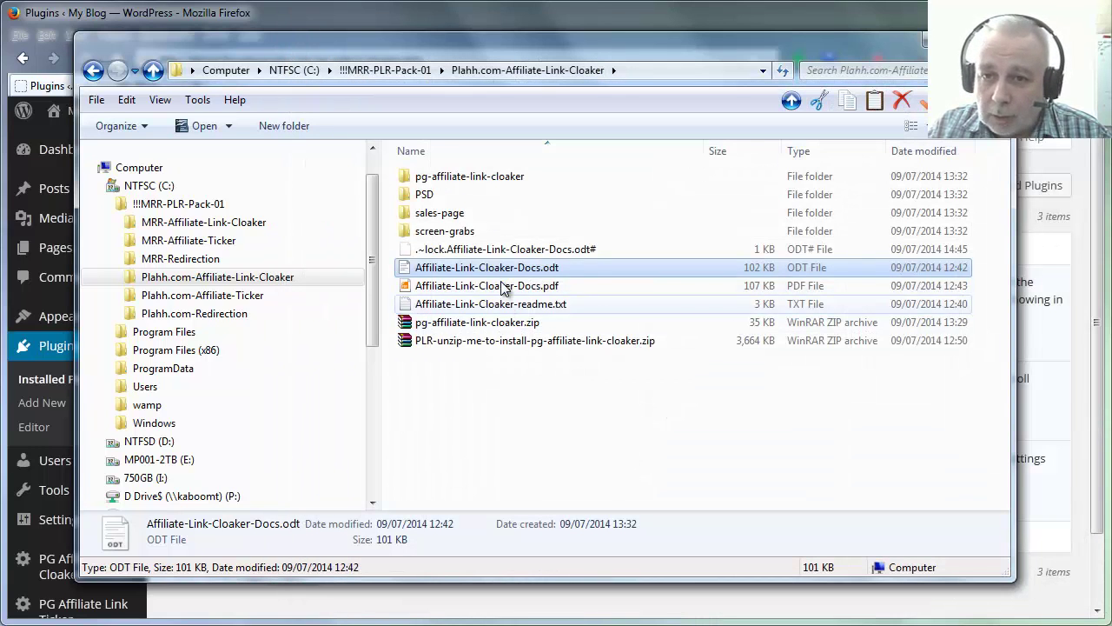
{"action": "left_click_drag", "start_coordinate": [506, 258], "coordinate": [509, 360]}
{"action": "left_click", "coordinate": [515, 369]}
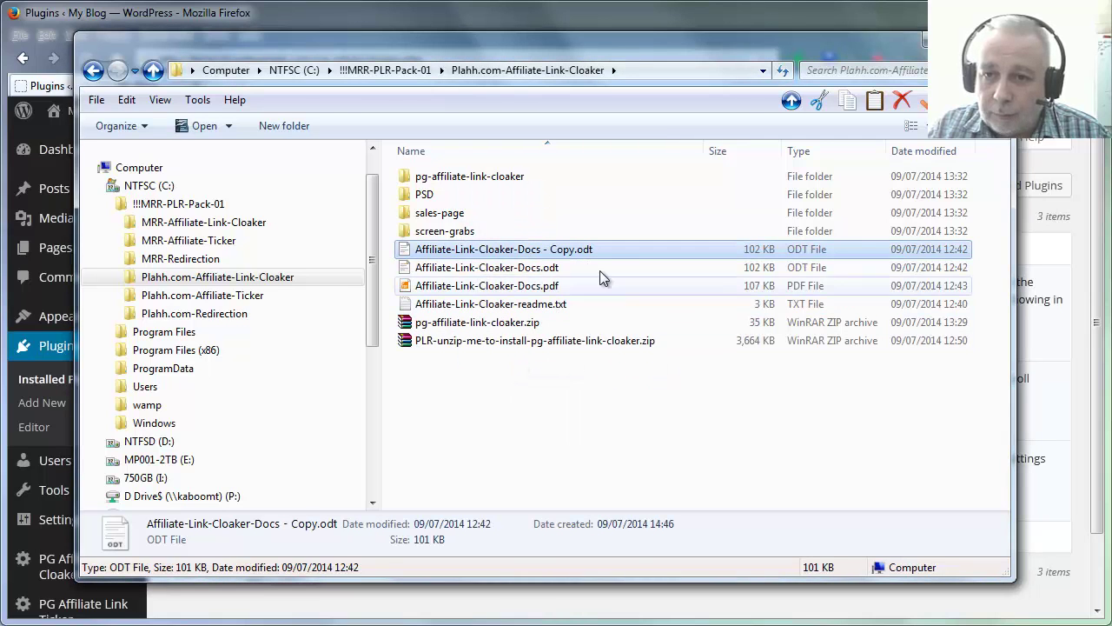
{"action": "double_click", "coordinate": [491, 252]}
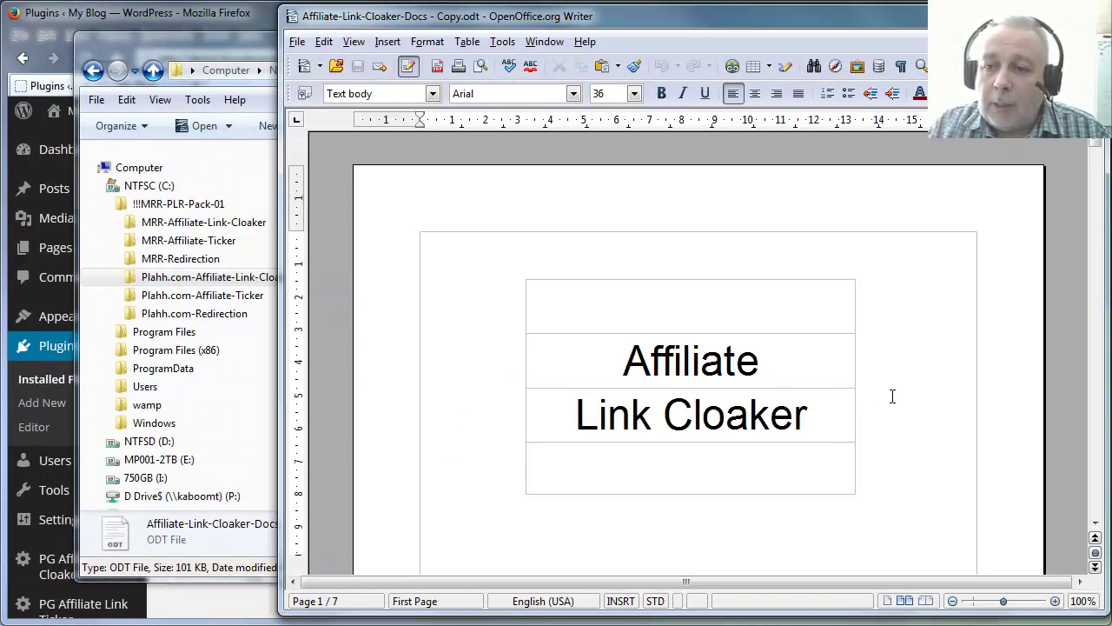
{"action": "scroll", "coordinate": [893, 397], "scroll_direction": "down", "scroll_amount": 4}
{"action": "scroll", "coordinate": [892, 396], "scroll_direction": "down", "scroll_amount": 6}
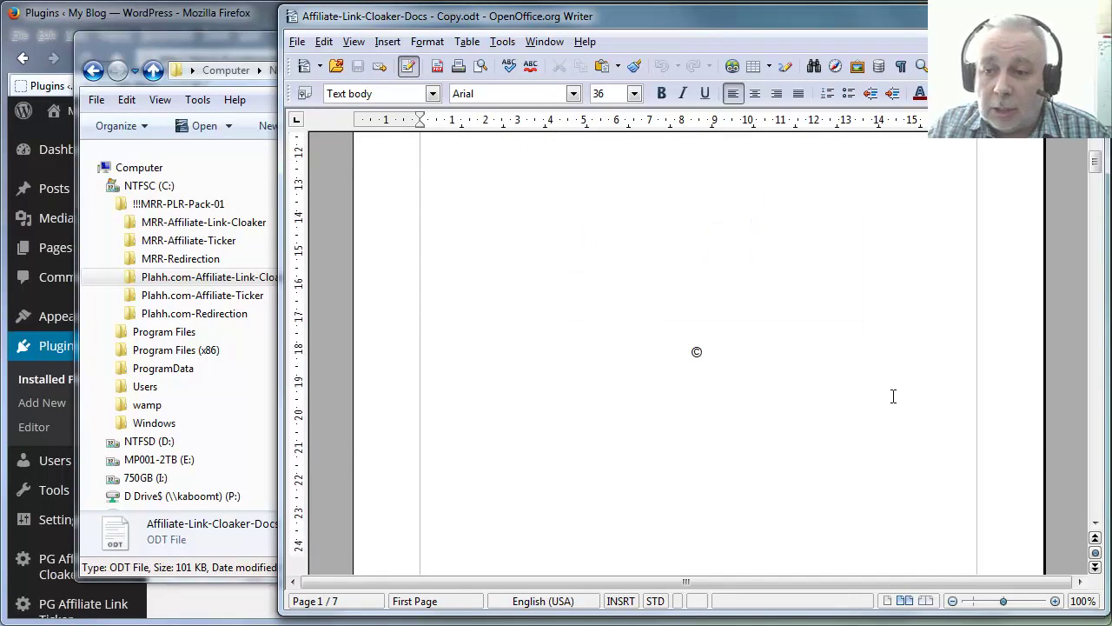
{"action": "scroll", "coordinate": [892, 397], "scroll_direction": "down", "scroll_amount": 5}
{"action": "scroll", "coordinate": [878, 391], "scroll_direction": "up", "scroll_amount": 5}
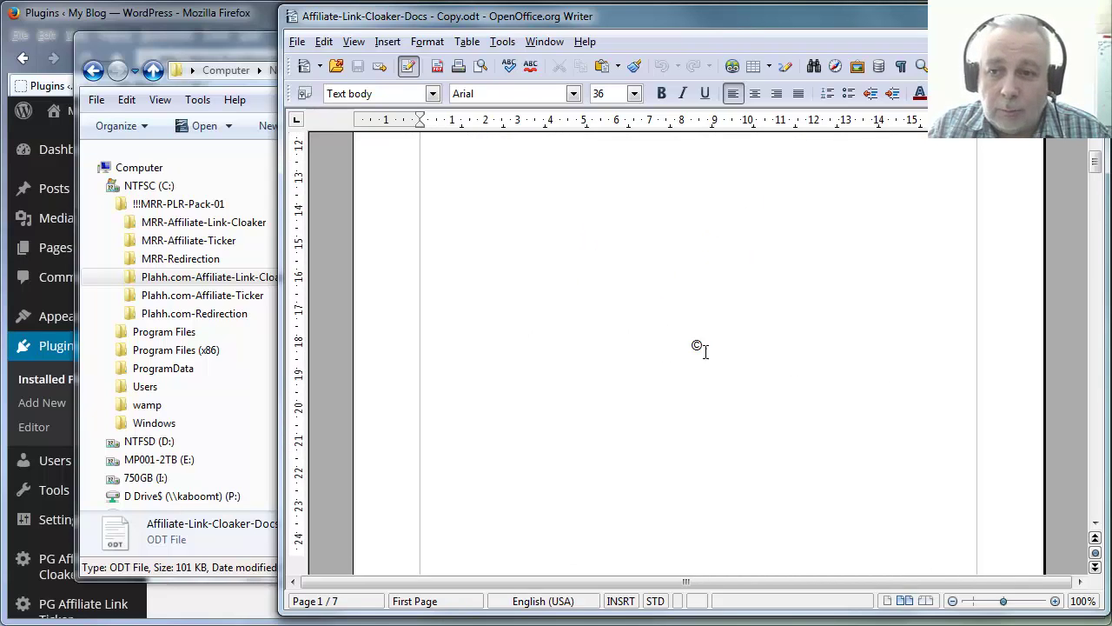
{"action": "scroll", "coordinate": [704, 351], "scroll_direction": "down", "scroll_amount": 5}
{"action": "scroll", "coordinate": [742, 409], "scroll_direction": "down", "scroll_amount": 5}
{"action": "scroll", "coordinate": [748, 421], "scroll_direction": "down", "scroll_amount": 8}
{"action": "scroll", "coordinate": [755, 434], "scroll_direction": "down", "scroll_amount": 7}
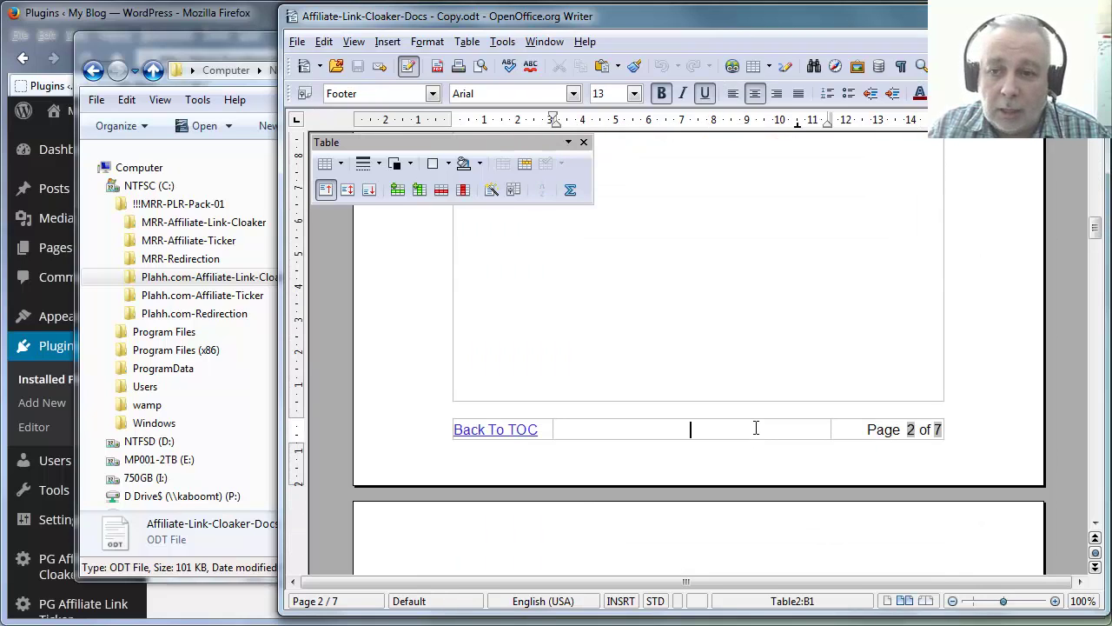
{"action": "type", "text": "http"}
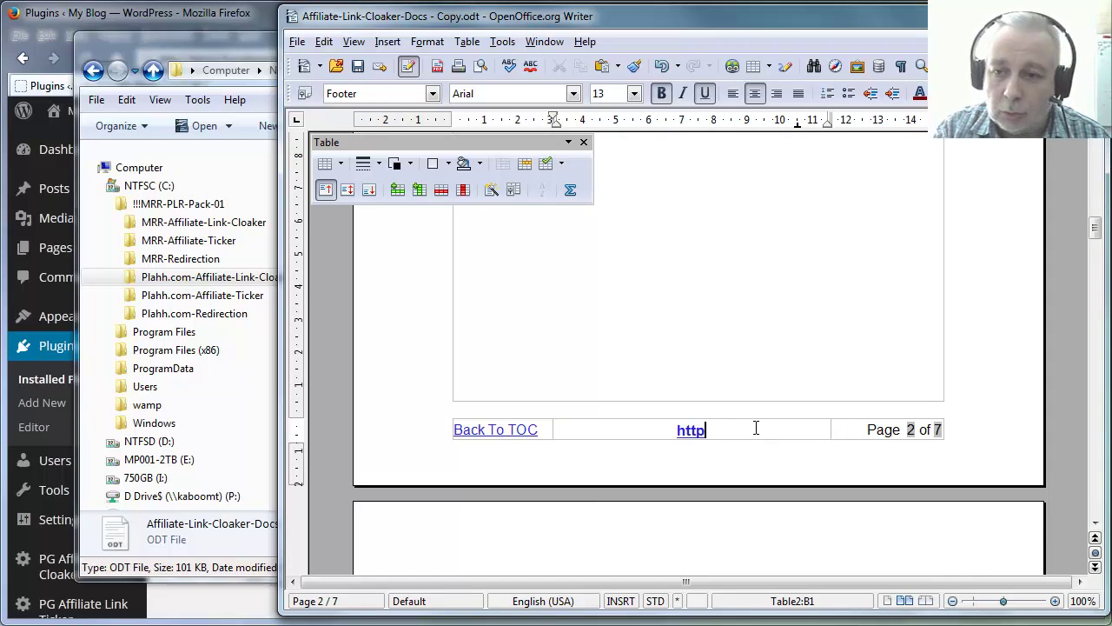
{"action": "type", "text": "://yo"}
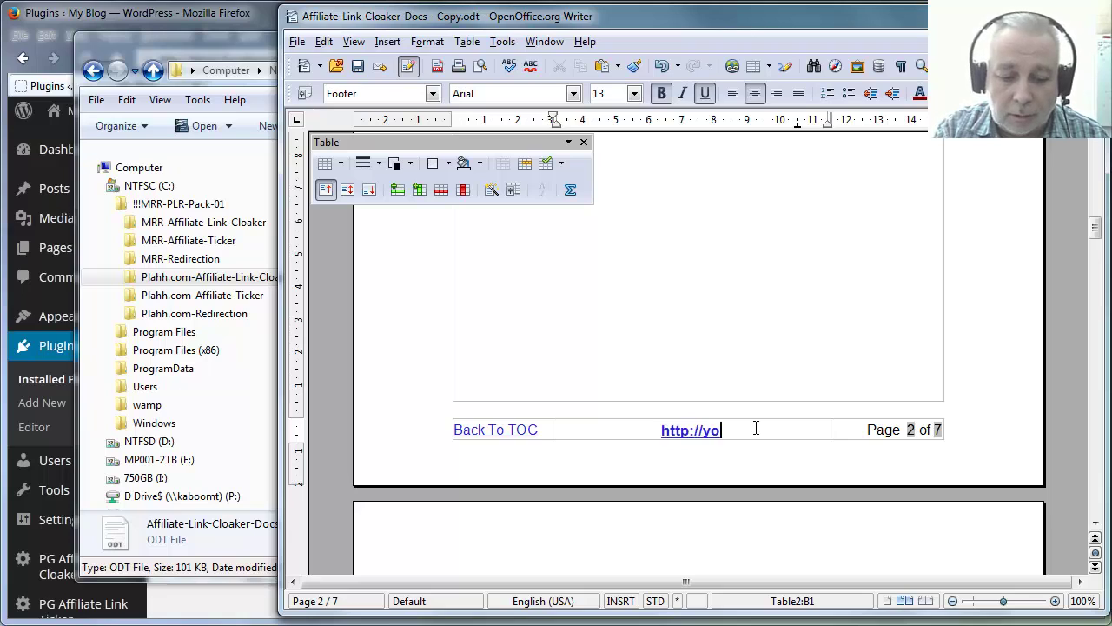
{"action": "type", "text": "urdomain.com"}
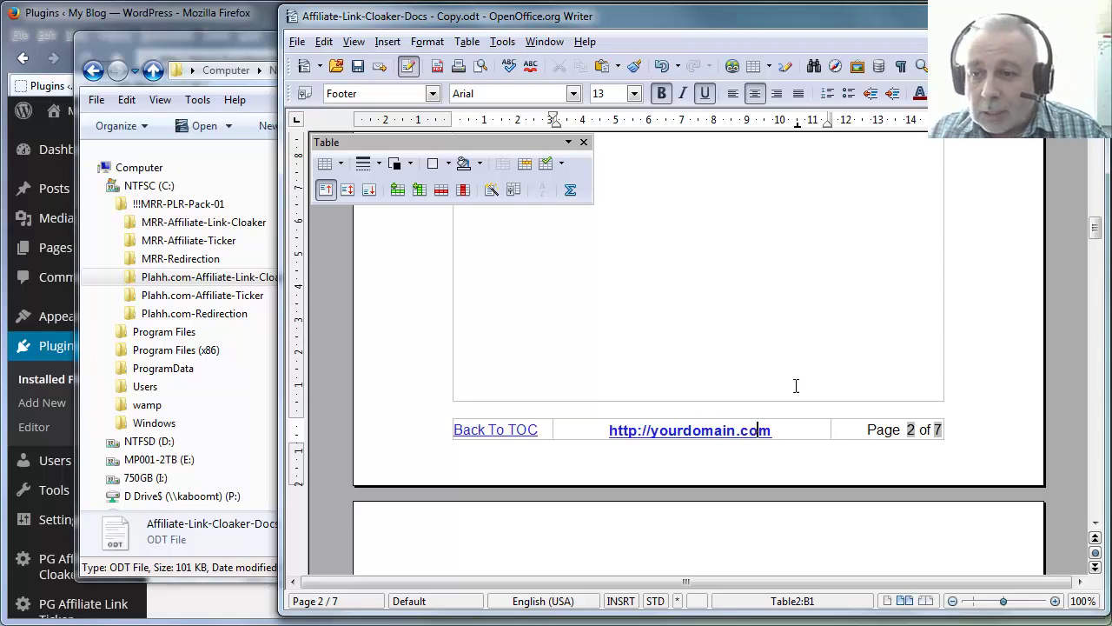
{"action": "left_click", "coordinate": [772, 289]}
{"action": "scroll", "coordinate": [738, 469], "scroll_direction": "down", "scroll_amount": 5}
{"action": "scroll", "coordinate": [745, 447], "scroll_direction": "down", "scroll_amount": 2}
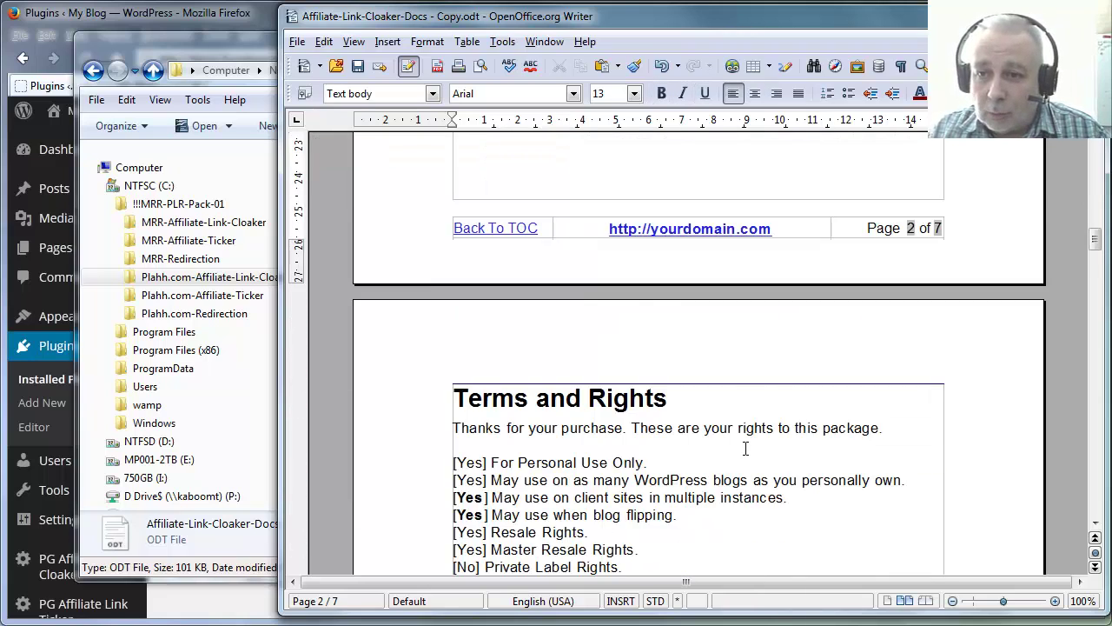
{"action": "scroll", "coordinate": [745, 448], "scroll_direction": "down", "scroll_amount": 6}
{"action": "scroll", "coordinate": [746, 445], "scroll_direction": "down", "scroll_amount": 3}
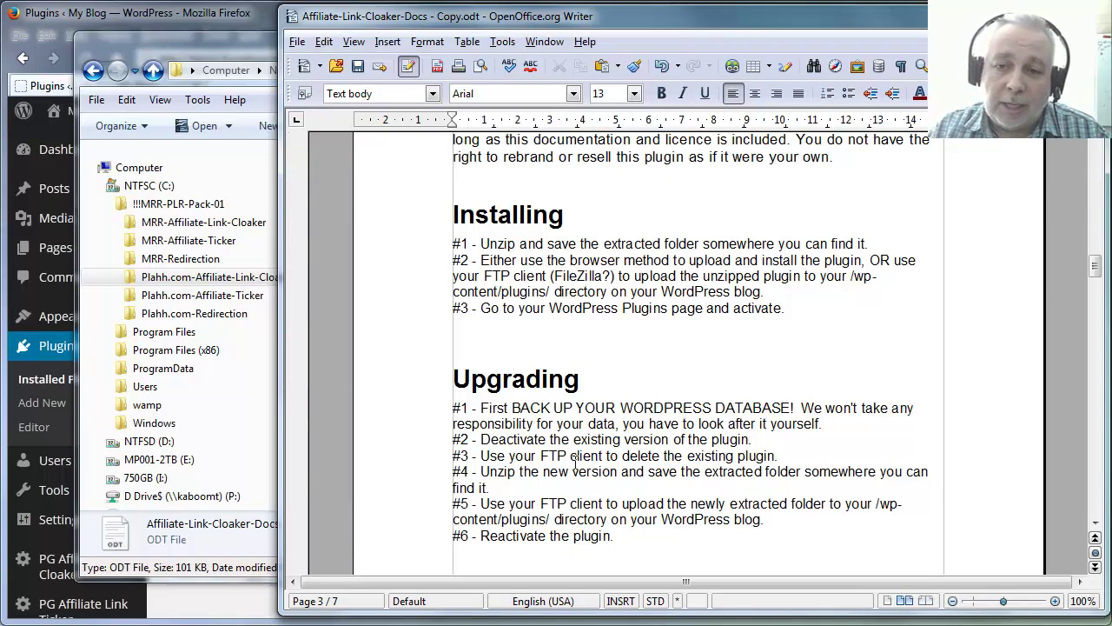
{"action": "scroll", "coordinate": [683, 455], "scroll_direction": "down", "scroll_amount": 3}
{"action": "scroll", "coordinate": [687, 454], "scroll_direction": "down", "scroll_amount": 6}
{"action": "scroll", "coordinate": [689, 453], "scroll_direction": "down", "scroll_amount": 4}
{"action": "scroll", "coordinate": [690, 453], "scroll_direction": "down", "scroll_amount": 2}
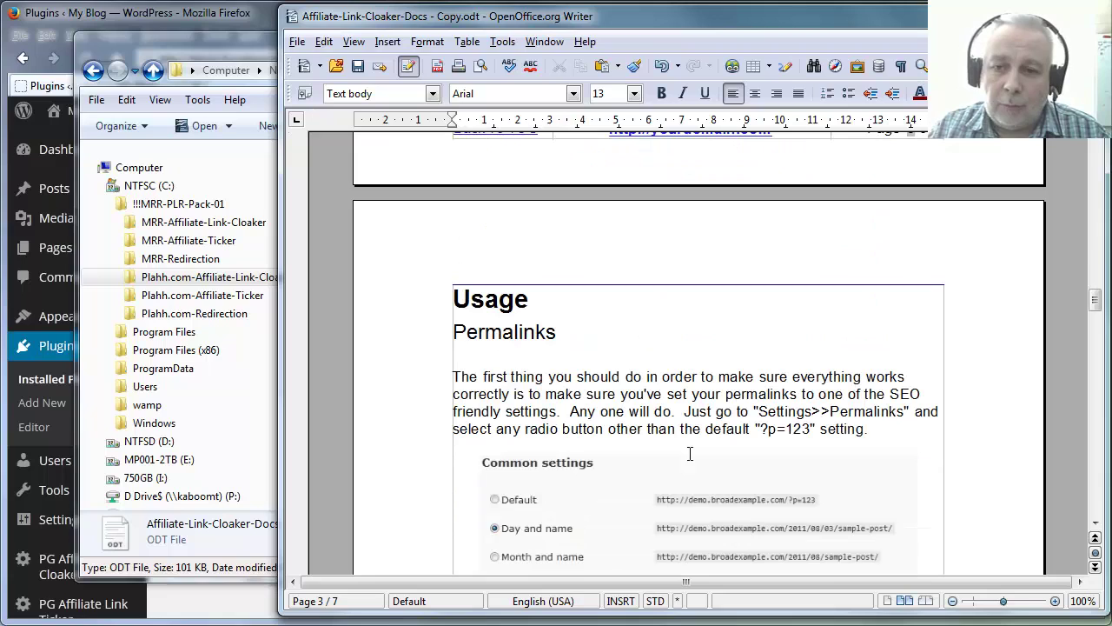
{"action": "scroll", "coordinate": [690, 453], "scroll_direction": "down", "scroll_amount": 2}
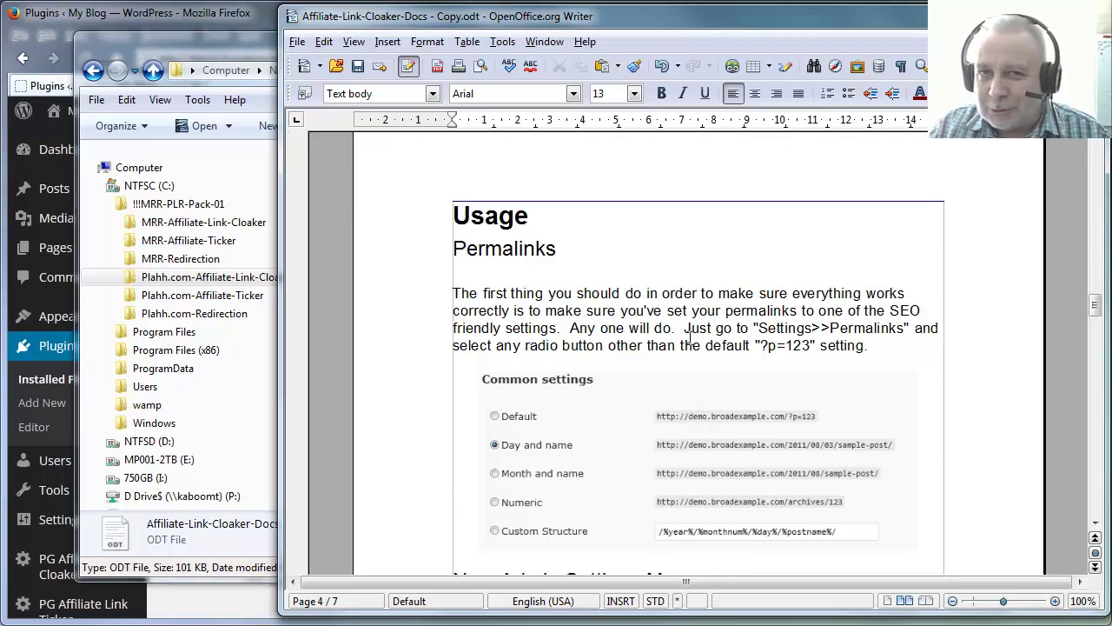
{"action": "scroll", "coordinate": [690, 323], "scroll_direction": "down", "scroll_amount": 3}
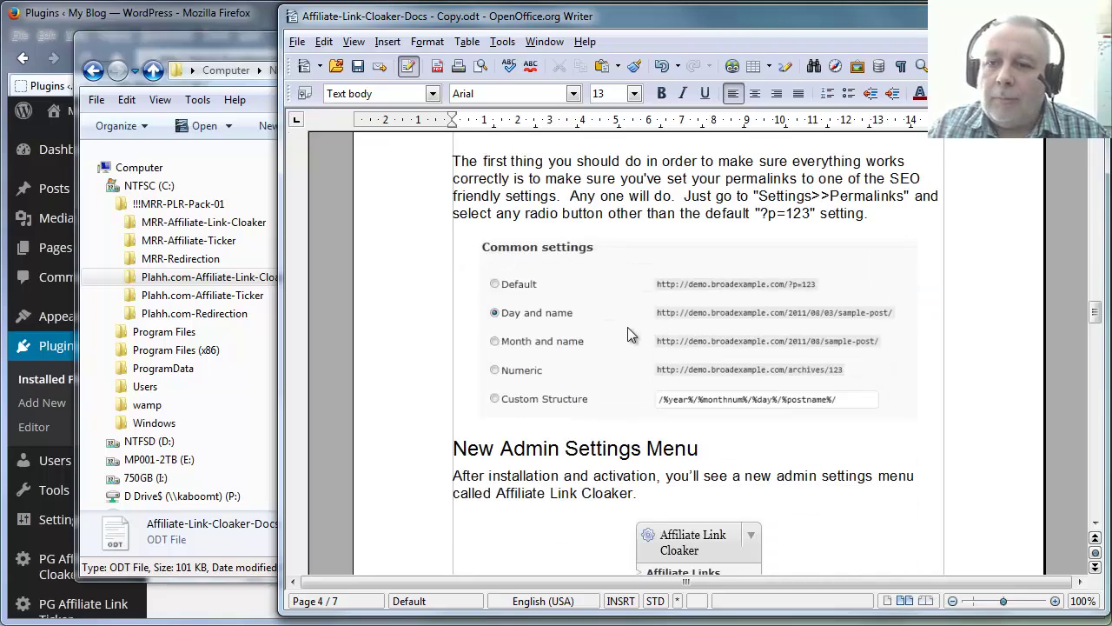
{"action": "scroll", "coordinate": [748, 365], "scroll_direction": "down", "scroll_amount": 6}
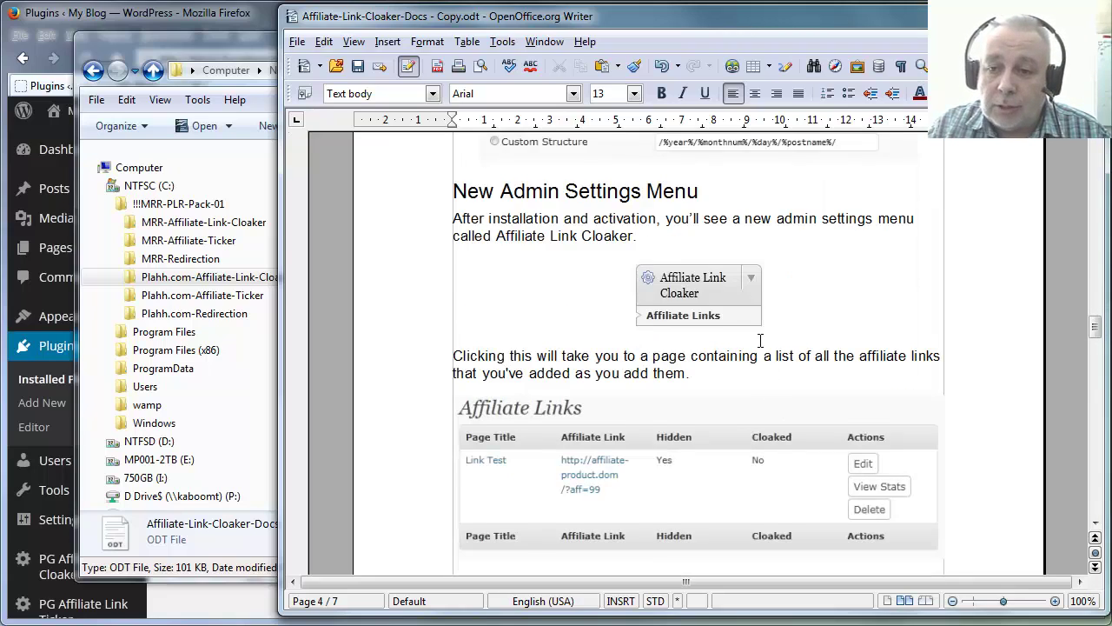
{"action": "scroll", "coordinate": [756, 373], "scroll_direction": "down", "scroll_amount": 7}
{"action": "scroll", "coordinate": [756, 372], "scroll_direction": "down", "scroll_amount": 4}
{"action": "scroll", "coordinate": [756, 371], "scroll_direction": "down", "scroll_amount": 5}
{"action": "scroll", "coordinate": [756, 371], "scroll_direction": "down", "scroll_amount": 10}
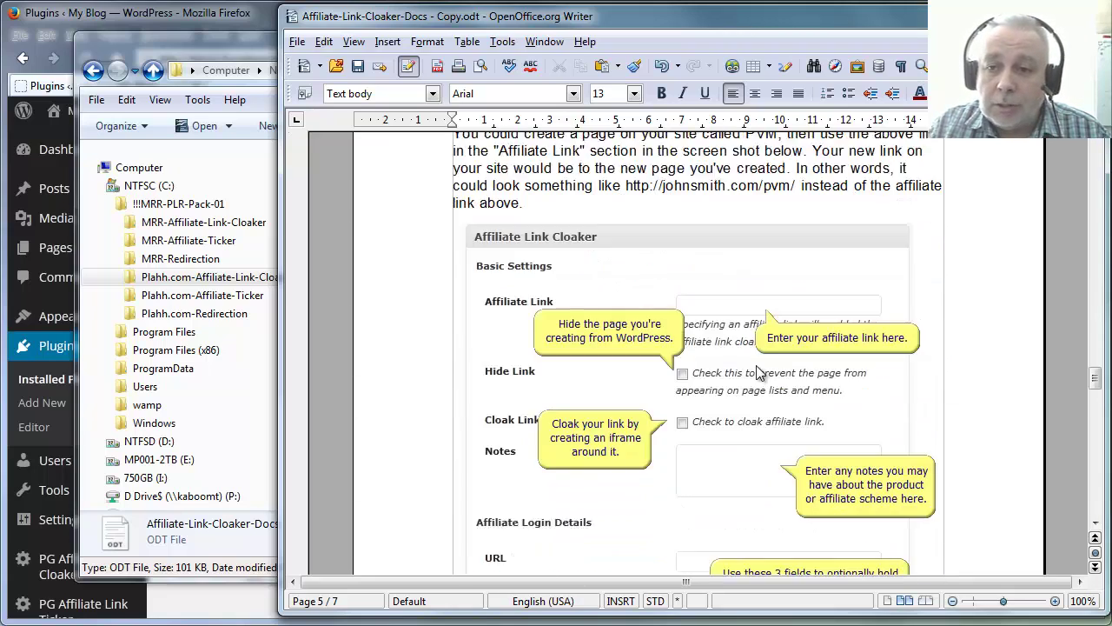
{"action": "scroll", "coordinate": [756, 372], "scroll_direction": "down", "scroll_amount": 6}
{"action": "scroll", "coordinate": [756, 372], "scroll_direction": "down", "scroll_amount": 5}
{"action": "scroll", "coordinate": [756, 372], "scroll_direction": "down", "scroll_amount": 5}
{"action": "scroll", "coordinate": [756, 372], "scroll_direction": "down", "scroll_amount": 6}
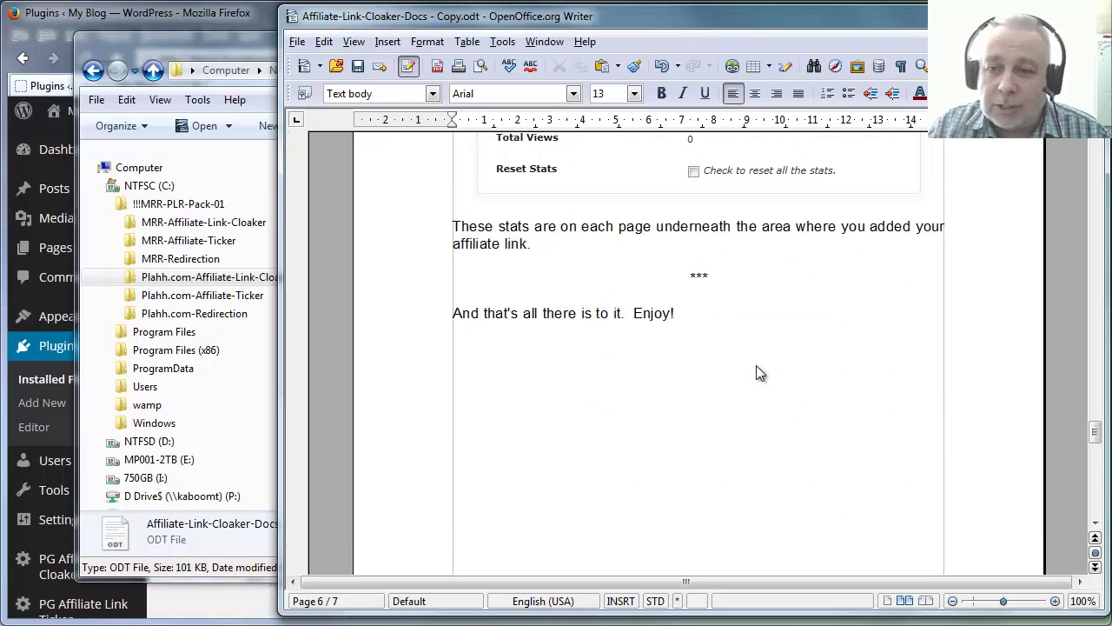
{"action": "scroll", "coordinate": [756, 372], "scroll_direction": "down", "scroll_amount": 4}
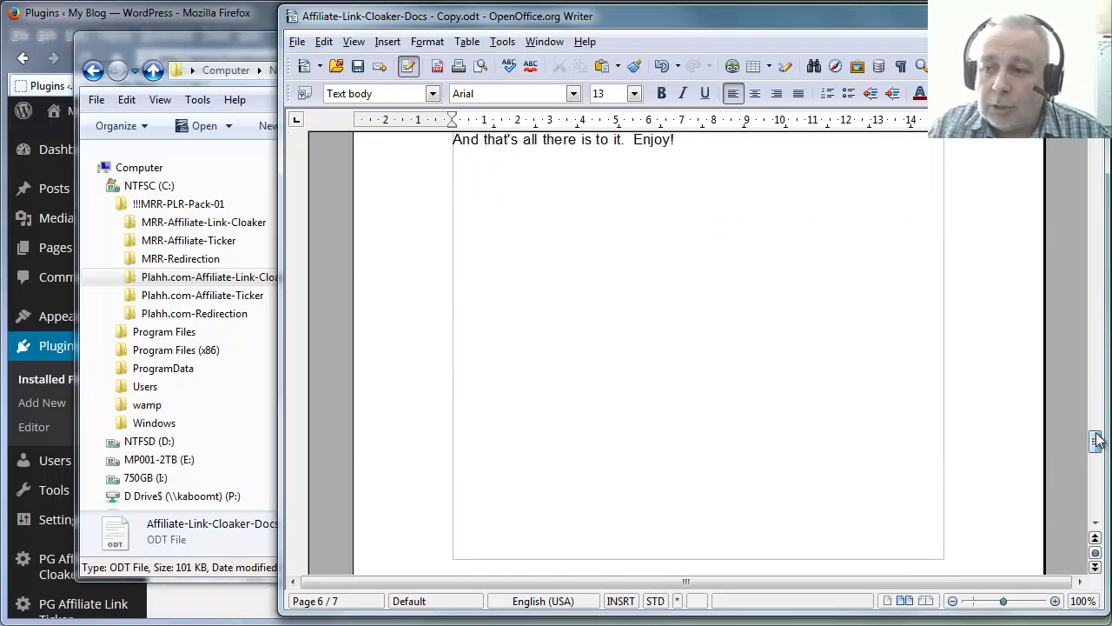
{"action": "left_click_drag", "start_coordinate": [1097, 442], "coordinate": [1096, 144]}
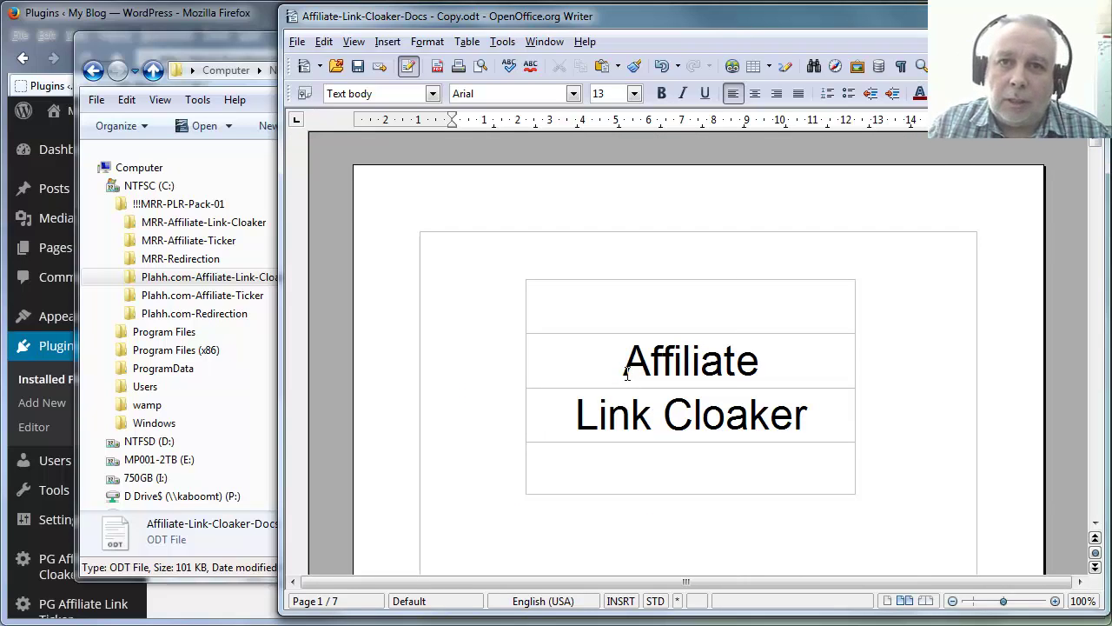
Retitle the cover to Super Affiliate Master by adding Super and replacing Link Cloak
{"action": "left_click", "coordinate": [626, 373]}
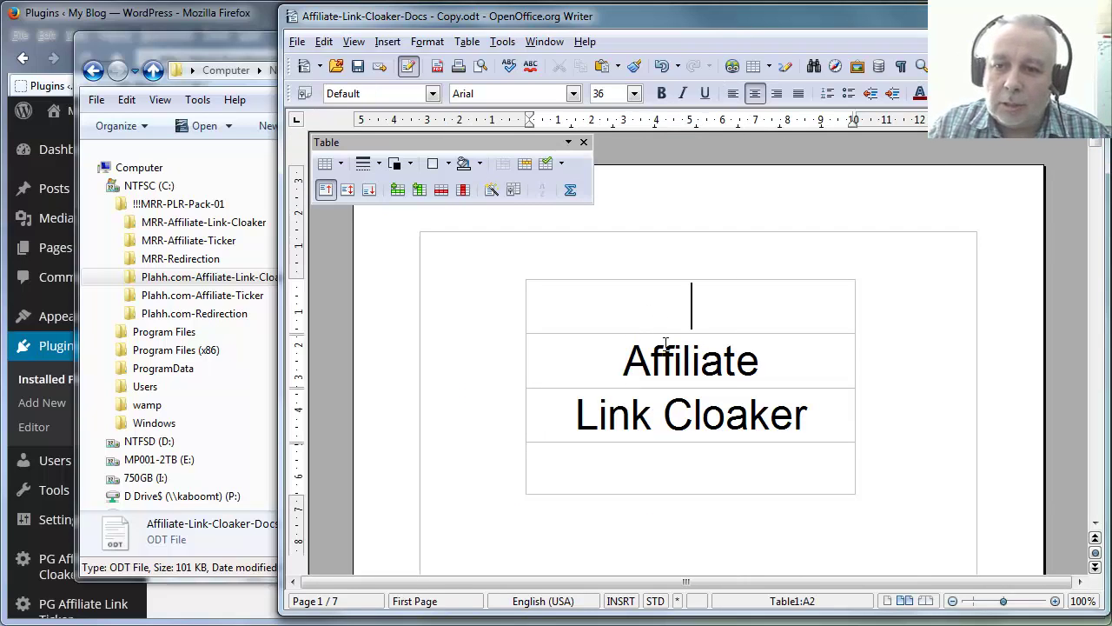
{"action": "type", "text": "Super"}
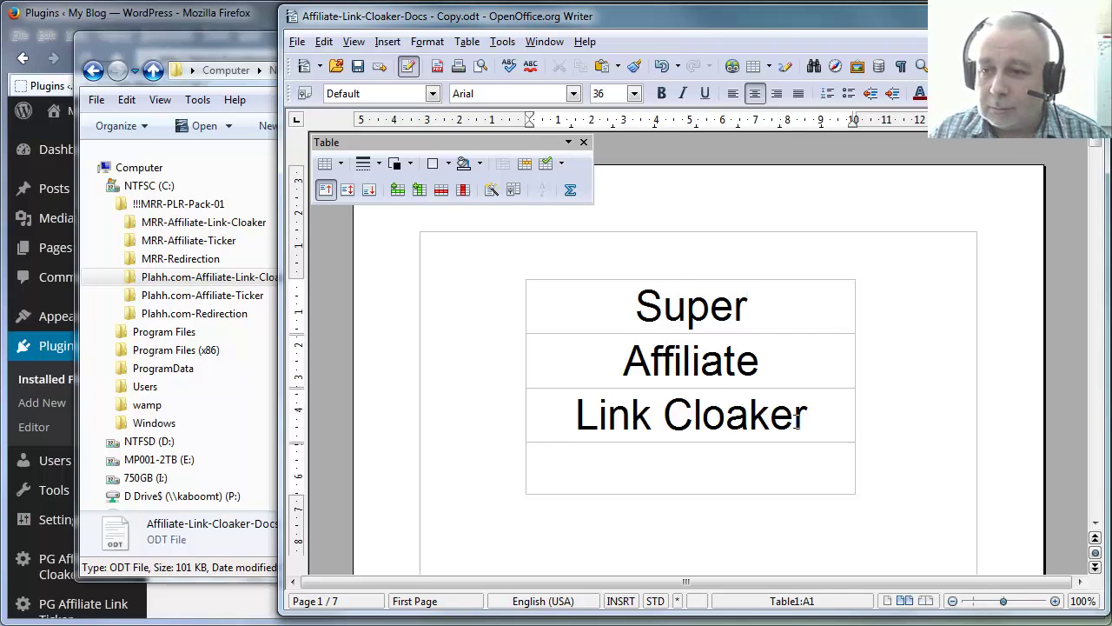
{"action": "left_click_drag", "start_coordinate": [769, 416], "coordinate": [578, 416]}
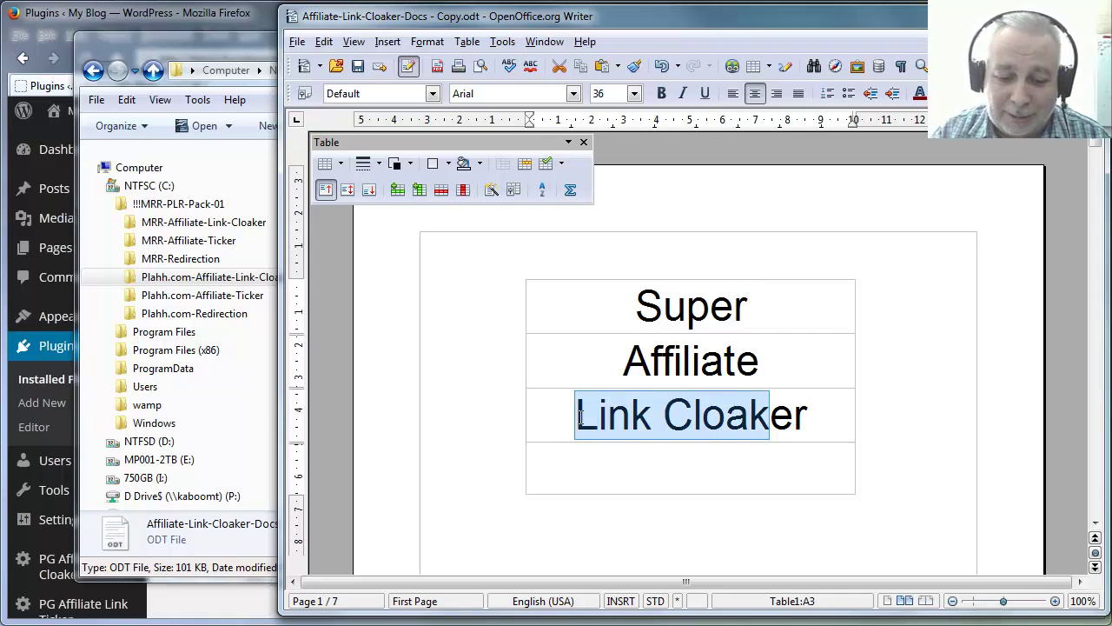
{"action": "type", "text": "Mast"}
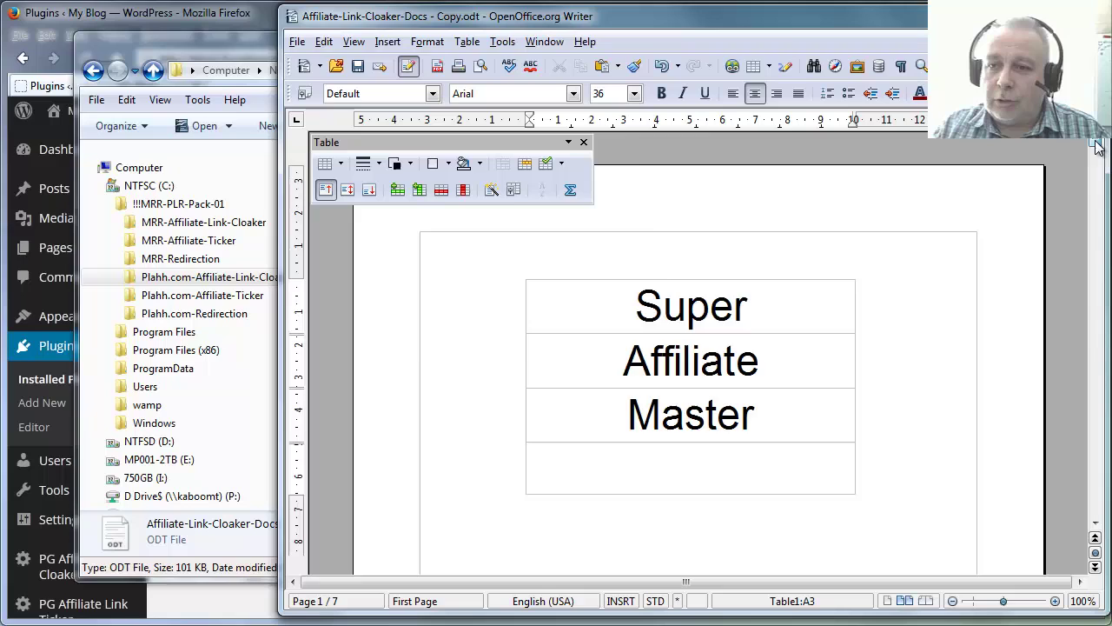
Scroll down to page 4, describing the settings menu and Affiliate Links list
{"action": "left_click", "coordinate": [1096, 174]}
{"action": "left_click_drag", "start_coordinate": [1096, 174], "coordinate": [1097, 337]}
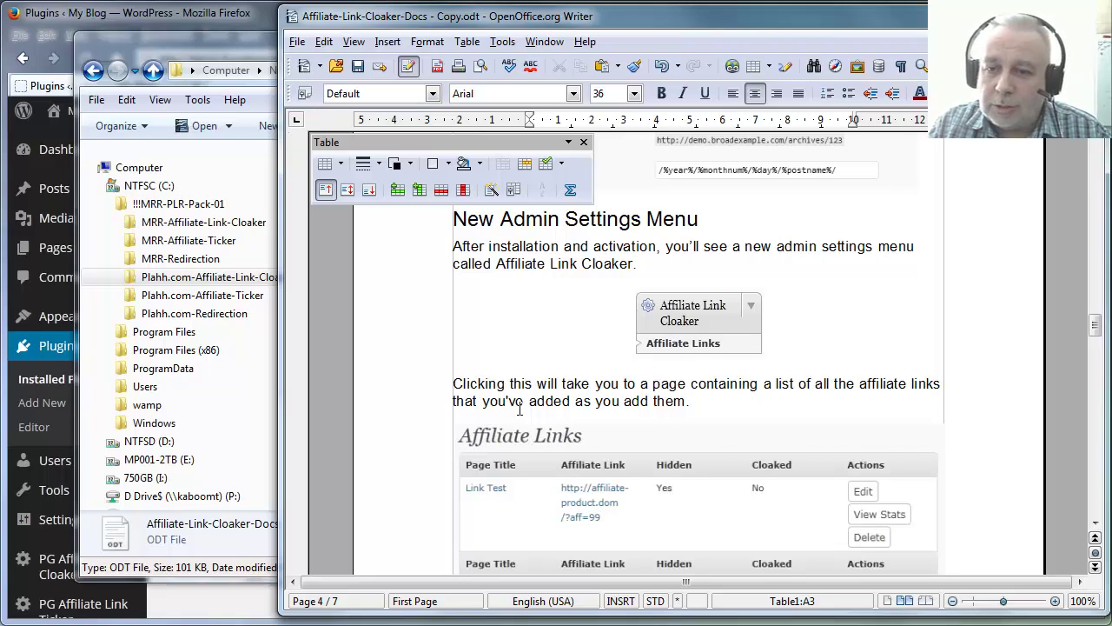
{"action": "scroll", "coordinate": [575, 376], "scroll_direction": "down", "scroll_amount": 1}
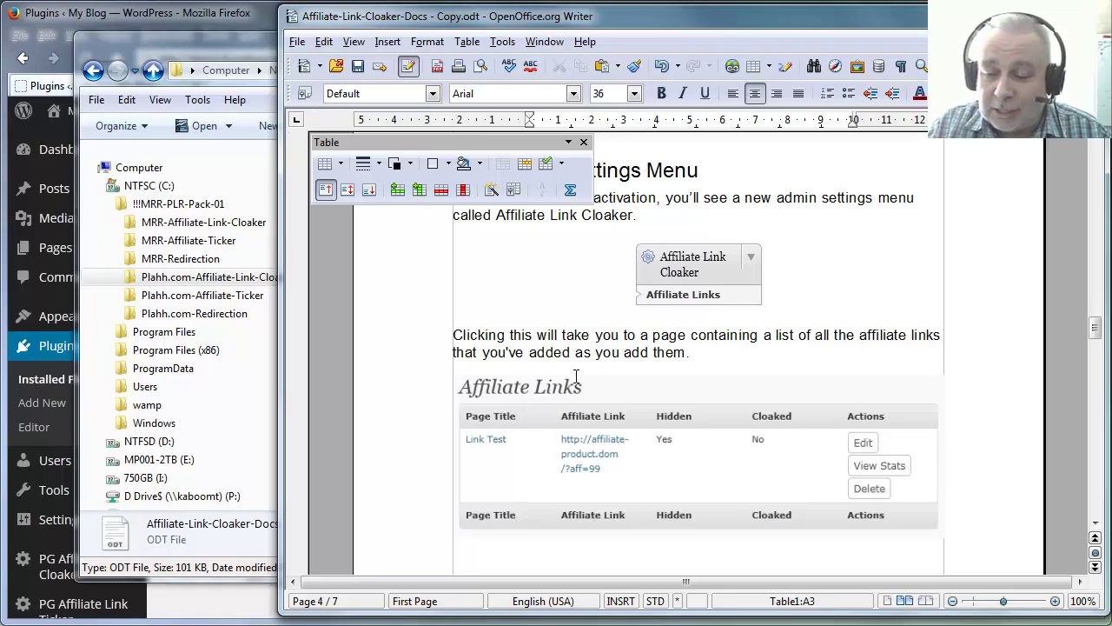
{"action": "left_click", "coordinate": [360, 68]}
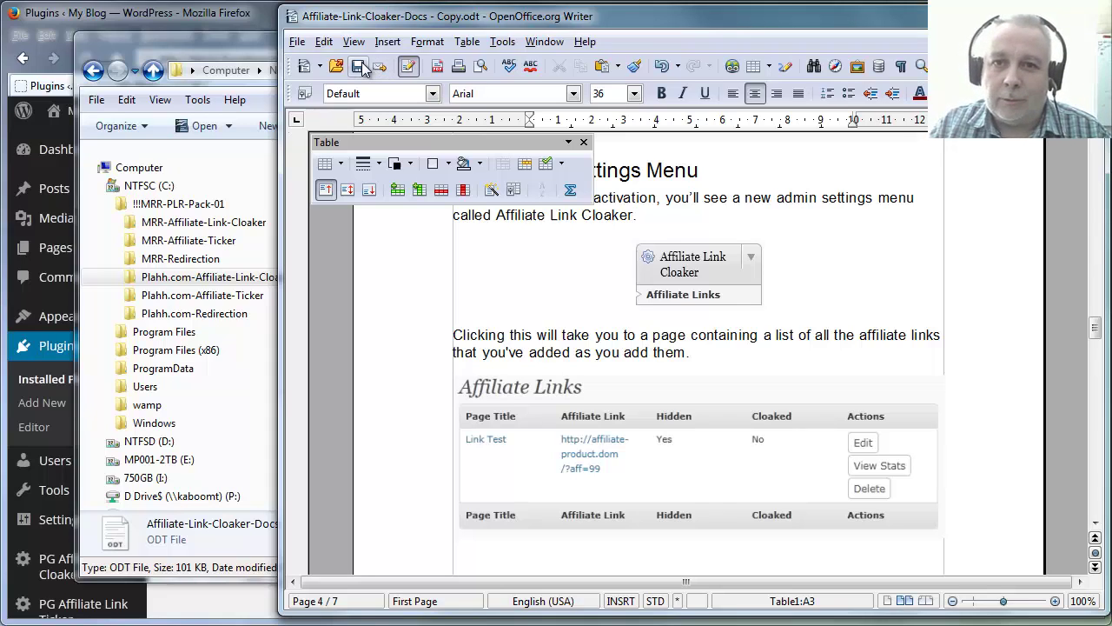
Save the retitled document; cancel a first PDF export aimed at the wrong folder
{"action": "left_click", "coordinate": [359, 68]}
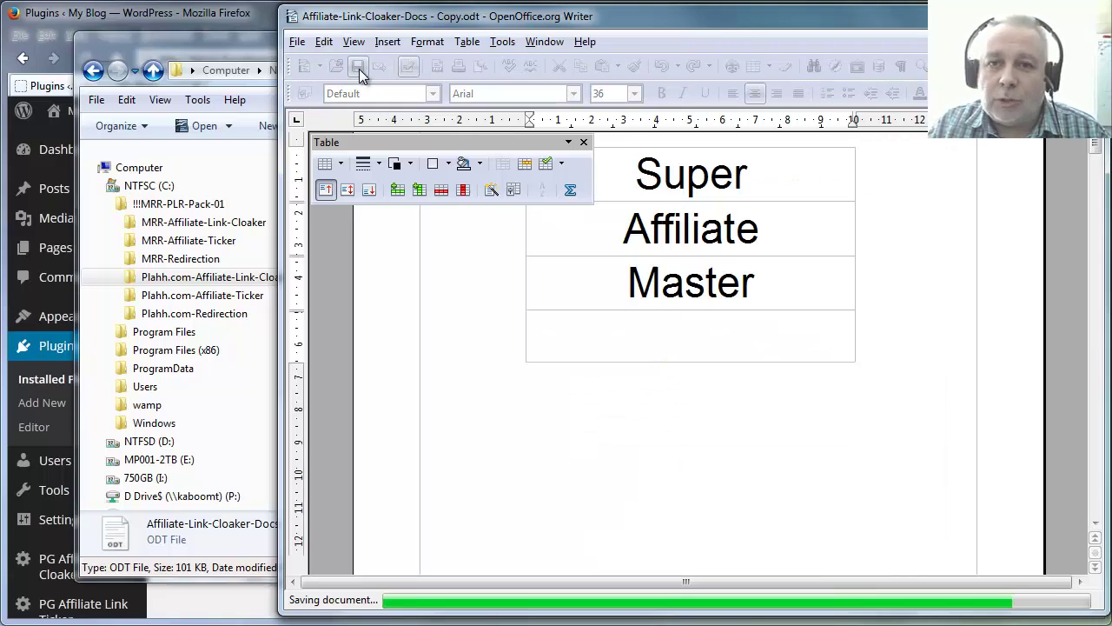
{"action": "left_click", "coordinate": [296, 42]}
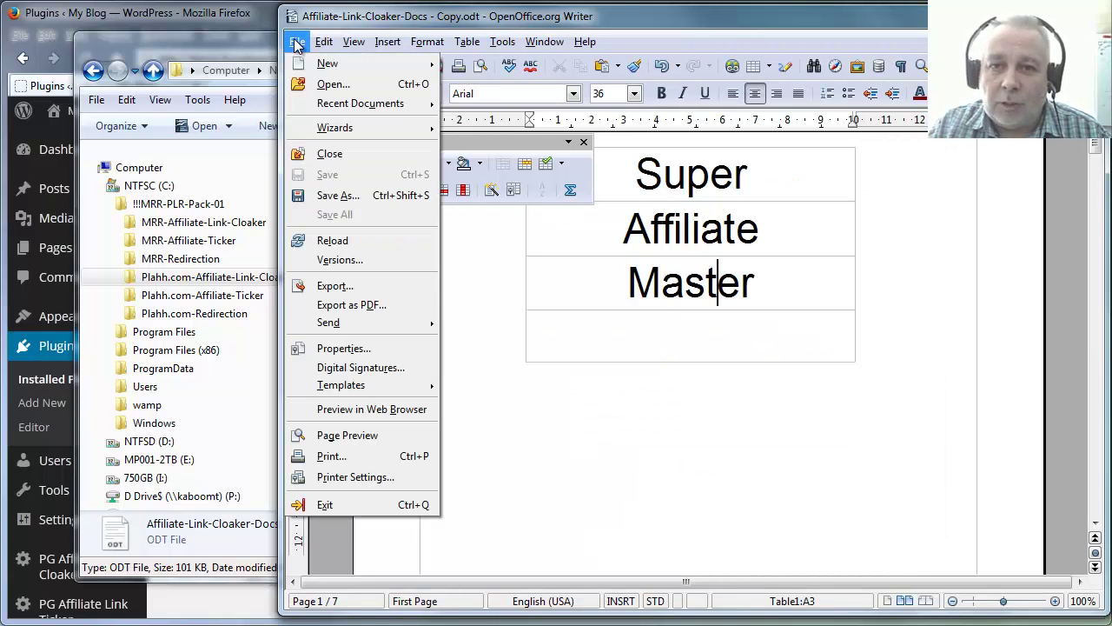
{"action": "left_click", "coordinate": [333, 297]}
{"action": "key", "text": "Return"}
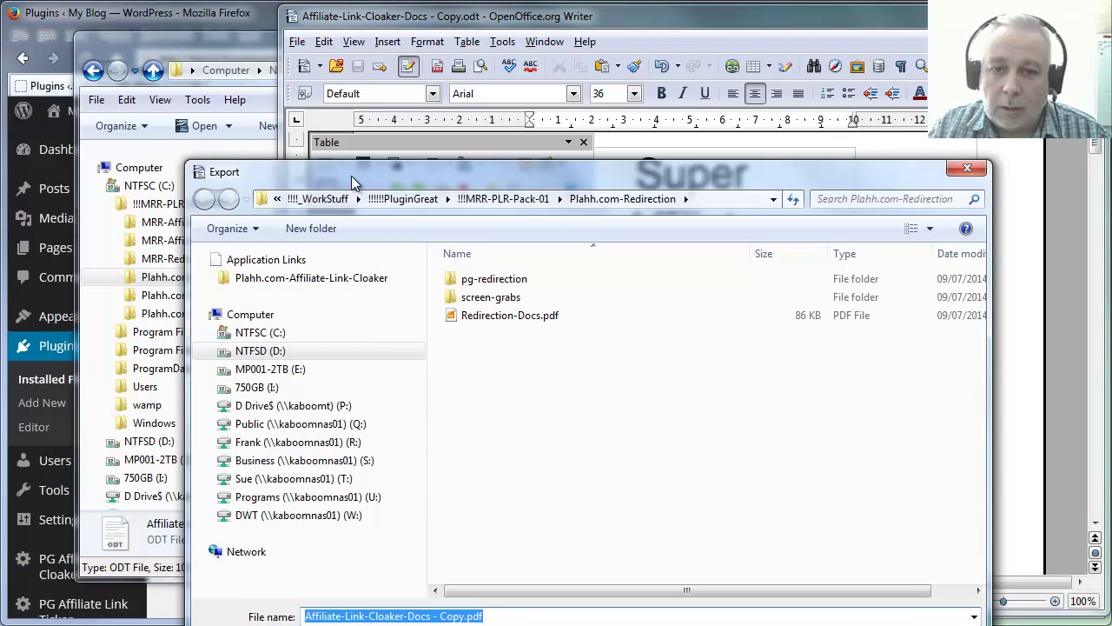
{"action": "key", "text": "Escape"}
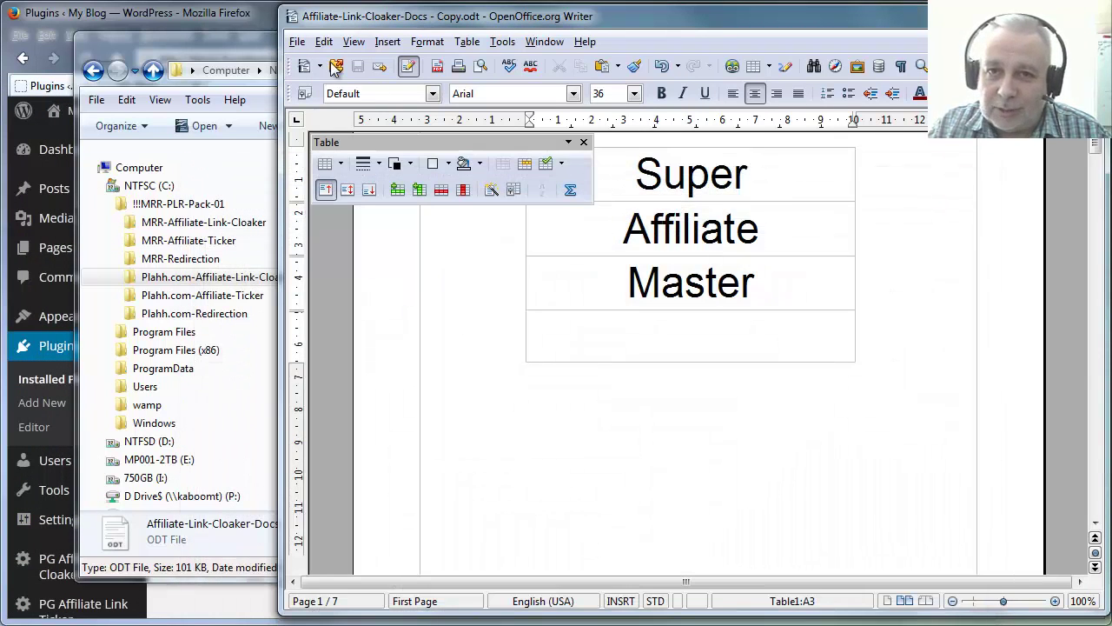
Export the document as PDF into C:\!!!MRR-PLR-Pack-01\Plahh.com-Affiliate-Link-Cloaker
{"action": "left_click", "coordinate": [298, 42]}
{"action": "left_click", "coordinate": [348, 304]}
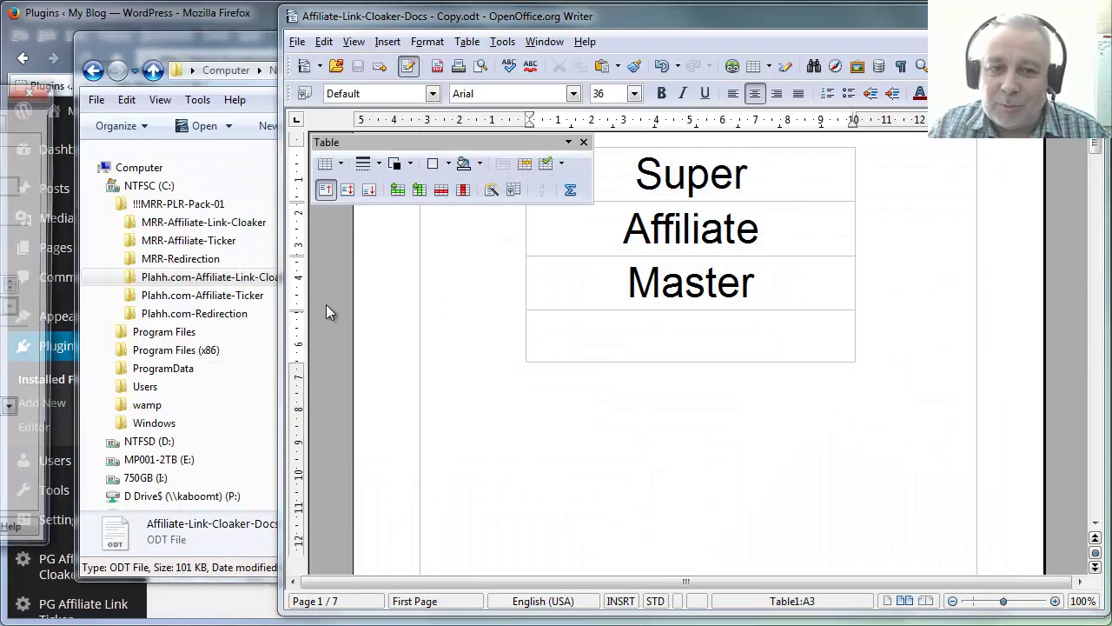
{"action": "left_click_drag", "start_coordinate": [13, 88], "coordinate": [337, 89]}
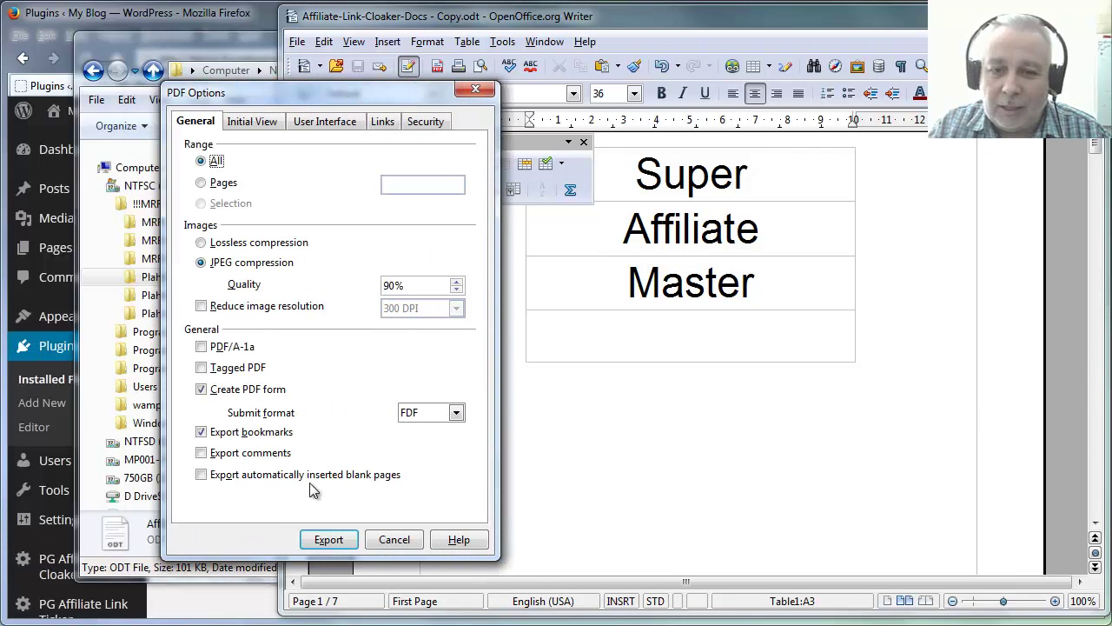
{"action": "left_click", "coordinate": [318, 545]}
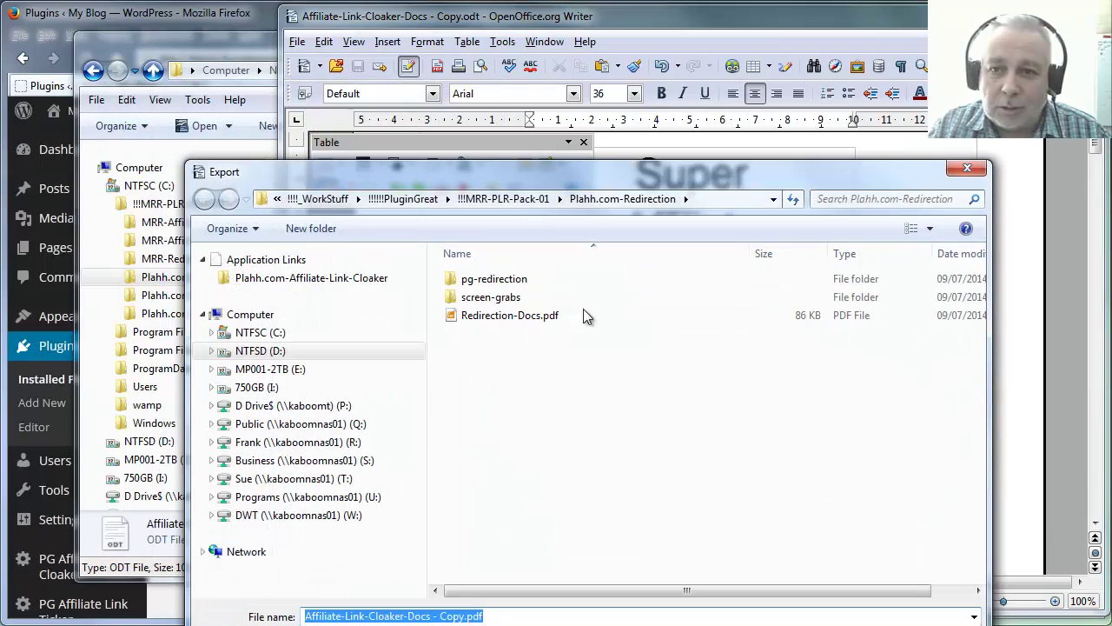
{"action": "left_click", "coordinate": [245, 335]}
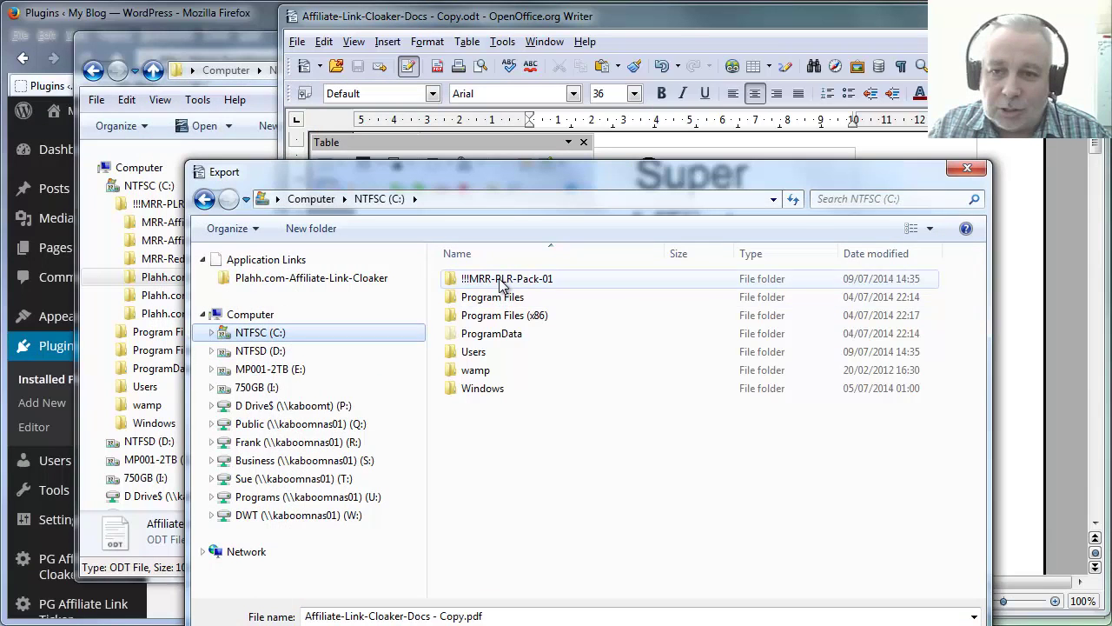
{"action": "double_click", "coordinate": [504, 279]}
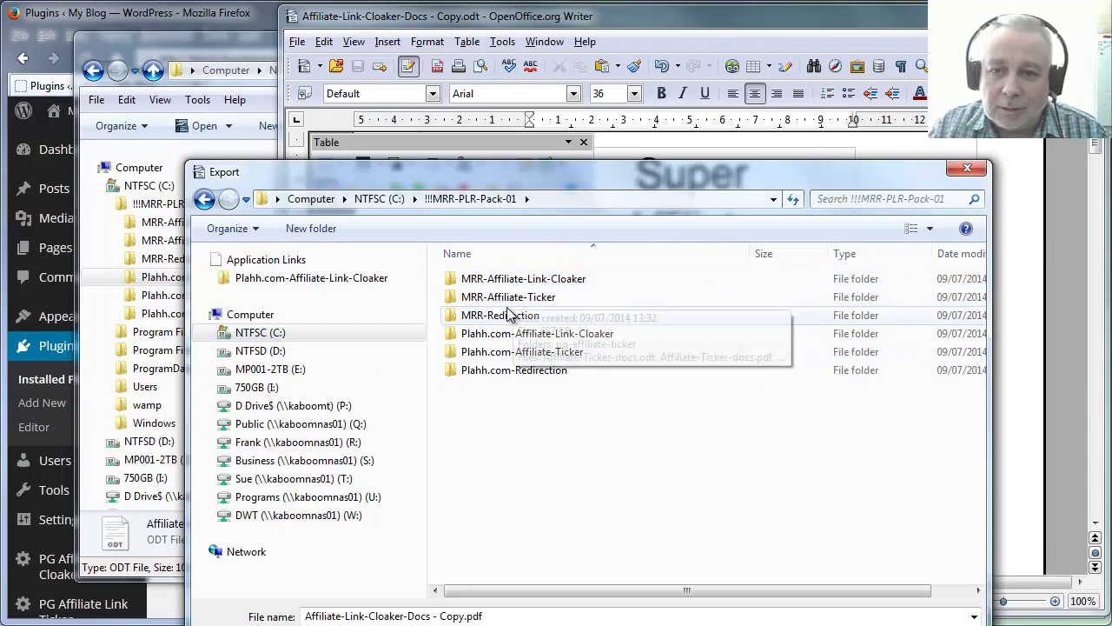
{"action": "left_click", "coordinate": [504, 337]}
{"action": "double_click", "coordinate": [504, 337]}
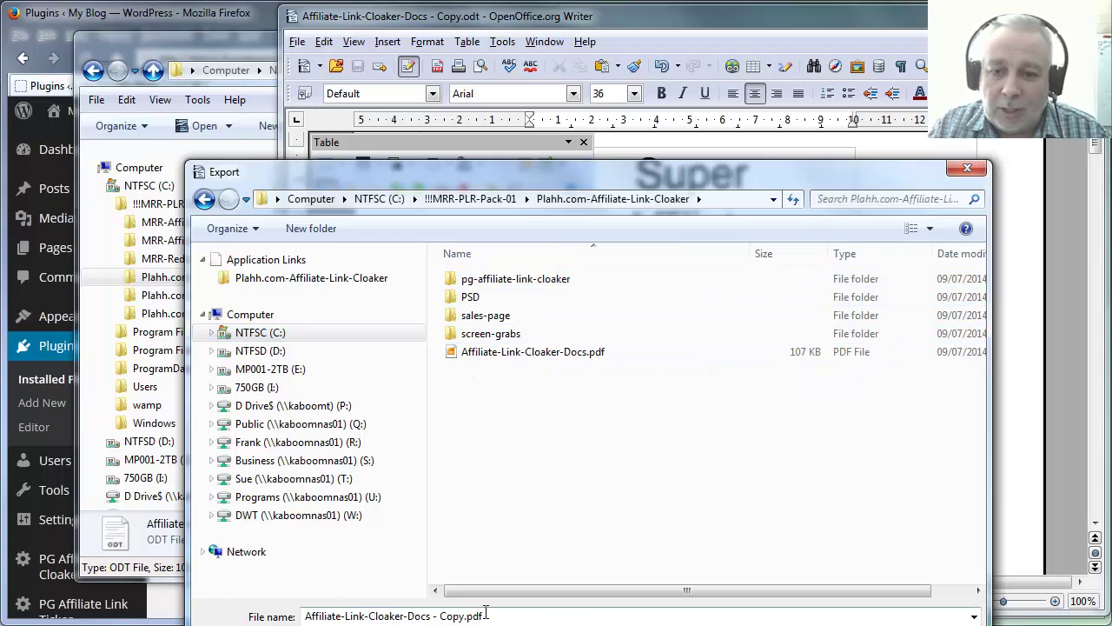
{"action": "key", "text": "Return"}
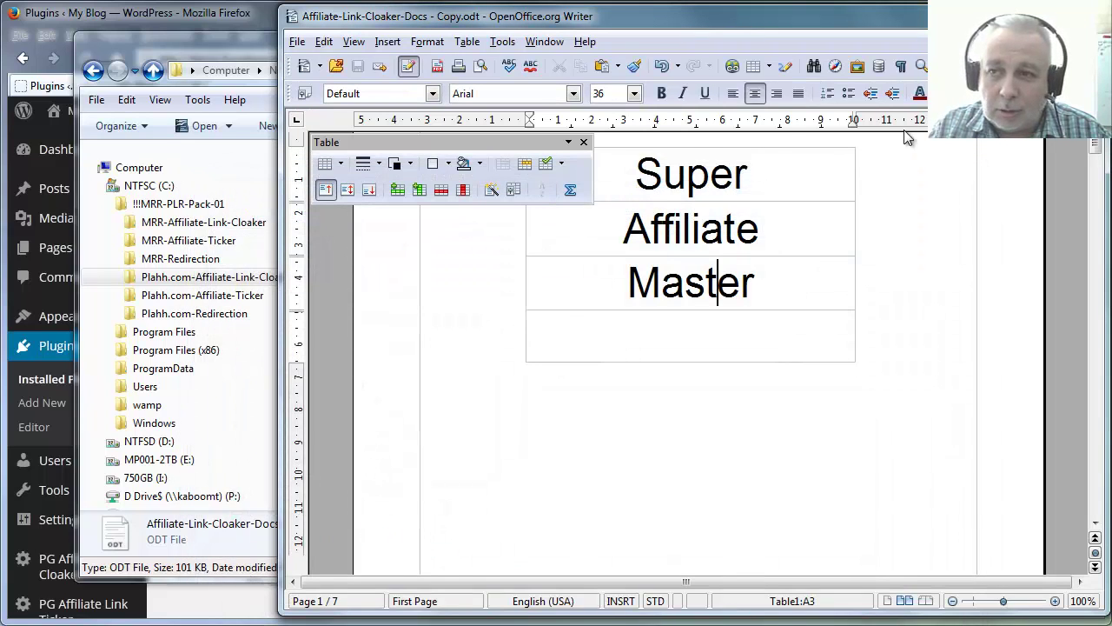
Close Writer and check Affiliate-Link-Cloaker-Docs - Copy.pdf shows the Super Affiliate Master title
{"action": "key", "text": "alt+F4"}
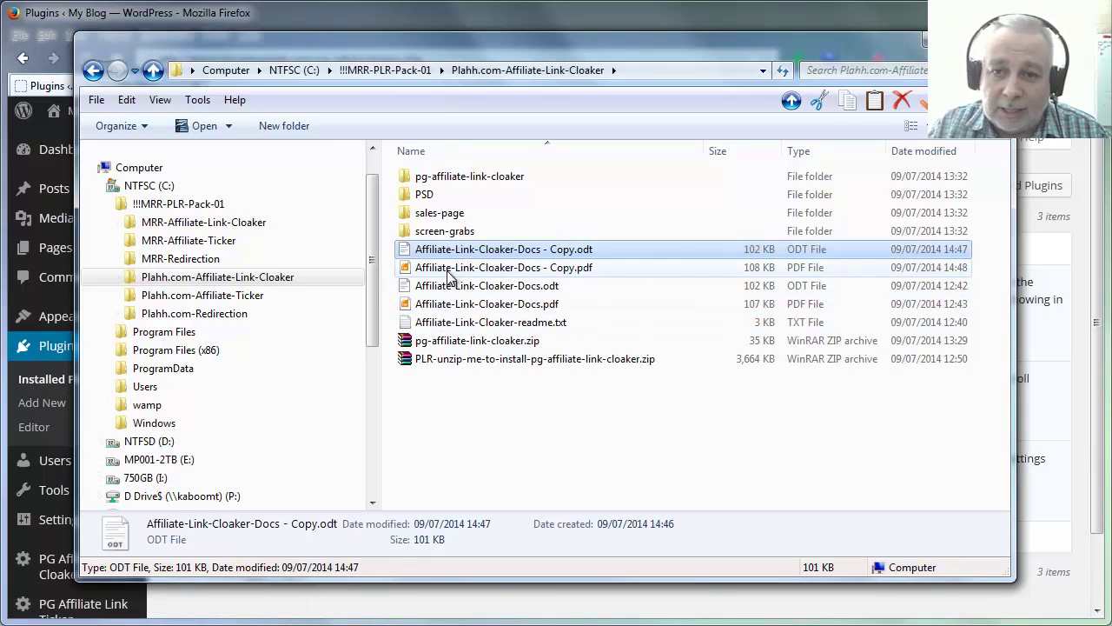
{"action": "double_click", "coordinate": [445, 267]}
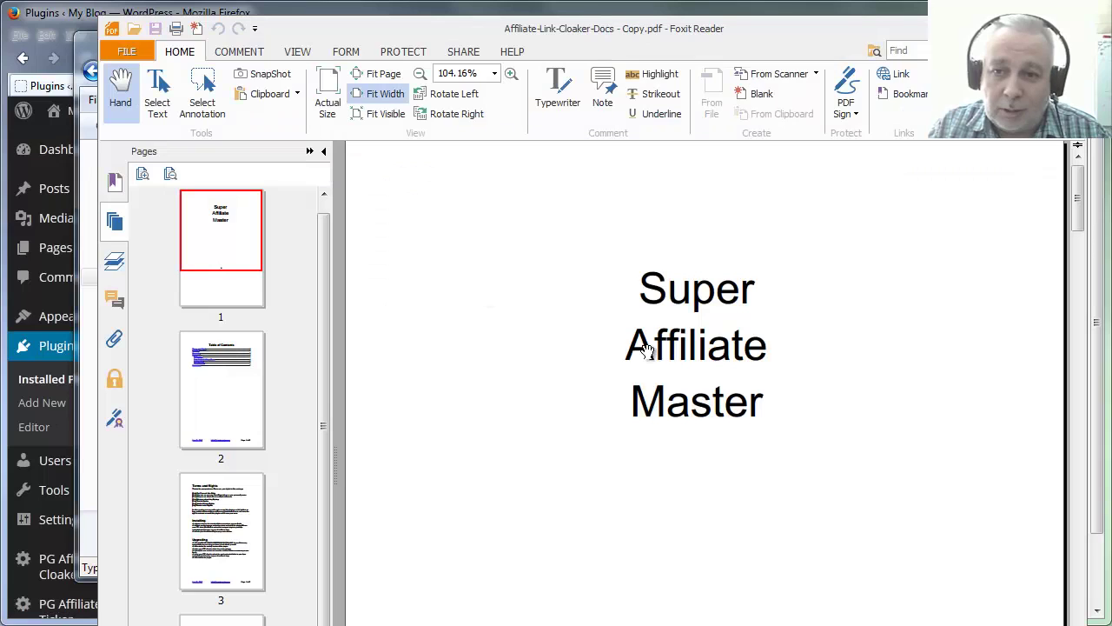
{"action": "scroll", "coordinate": [692, 440], "scroll_direction": "down", "scroll_amount": 2}
{"action": "scroll", "coordinate": [694, 442], "scroll_direction": "down", "scroll_amount": 4}
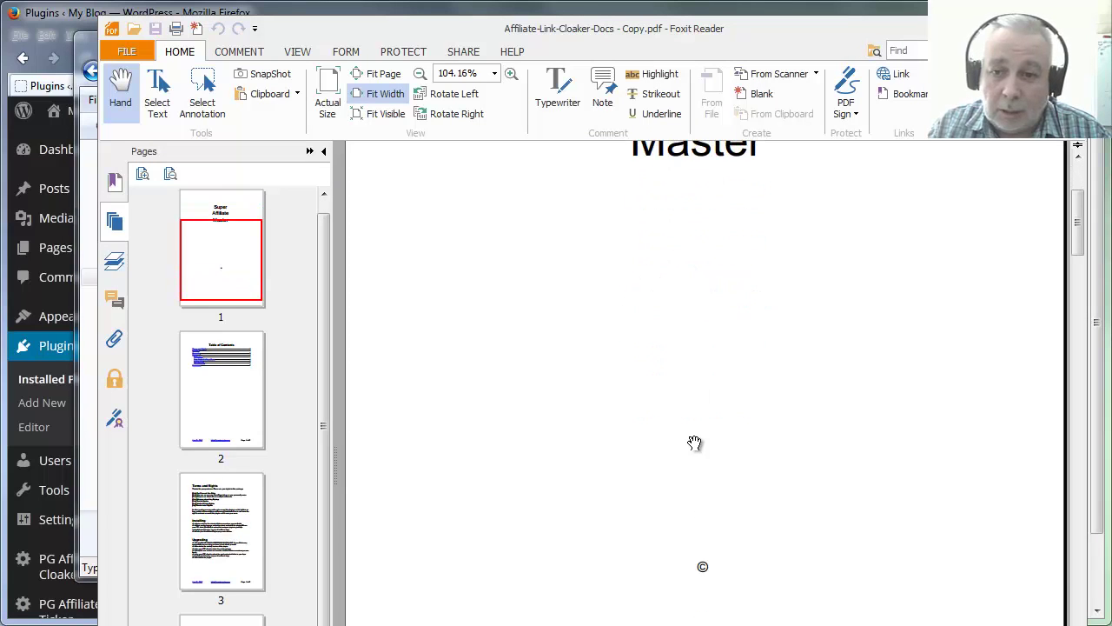
{"action": "scroll", "coordinate": [695, 442], "scroll_direction": "down", "scroll_amount": 1}
{"action": "scroll", "coordinate": [694, 442], "scroll_direction": "down", "scroll_amount": 1}
{"action": "scroll", "coordinate": [695, 442], "scroll_direction": "up", "scroll_amount": 3}
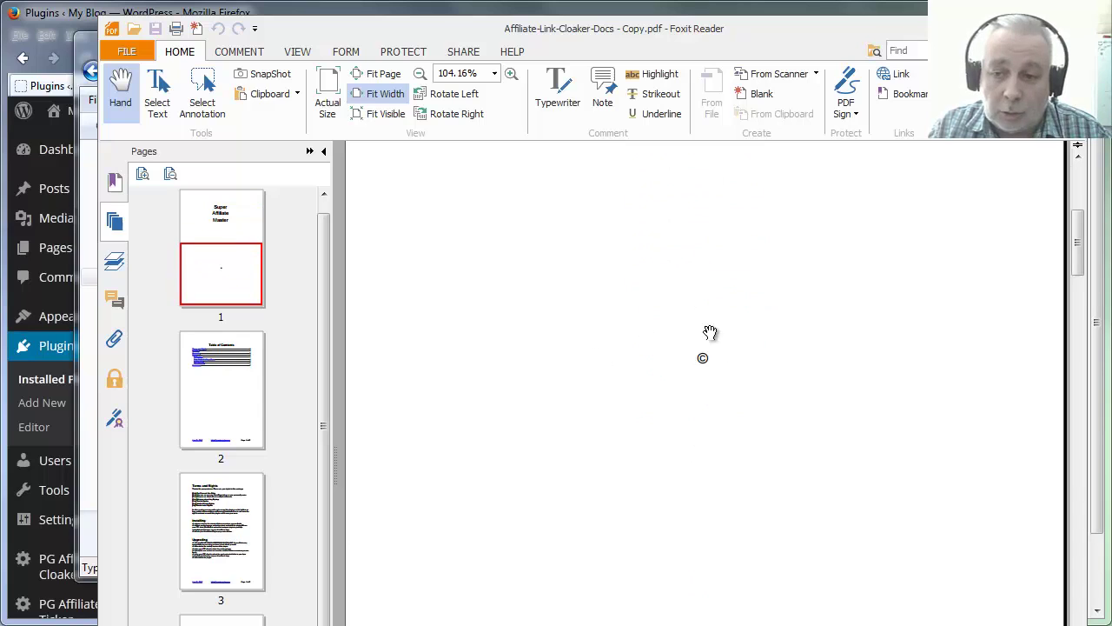
{"action": "scroll", "coordinate": [781, 479], "scroll_direction": "down", "scroll_amount": 4}
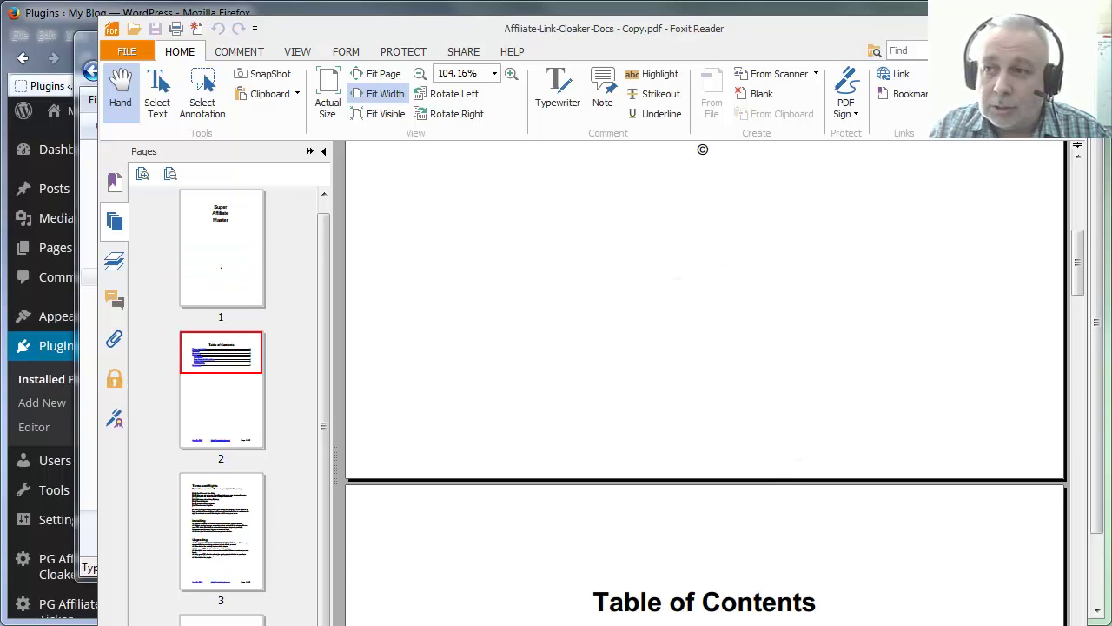
{"action": "key", "text": "alt+F4"}
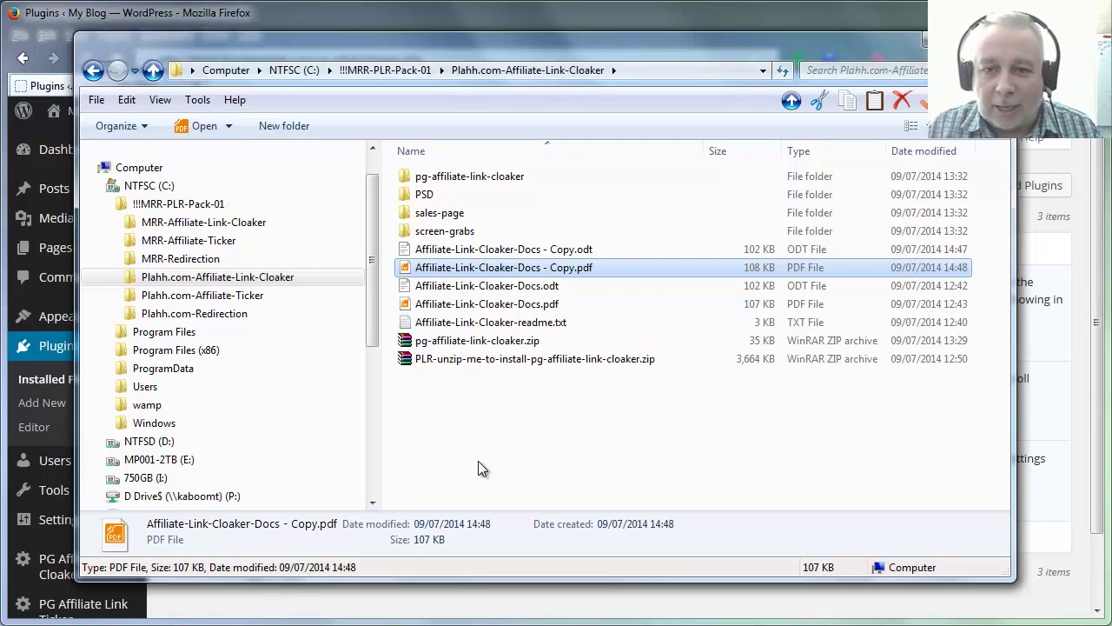
Inspect the PLR-unzip-me install zip, then browse pg-affiliate-link-cloaker and return to the package folder
{"action": "double_click", "coordinate": [492, 360]}
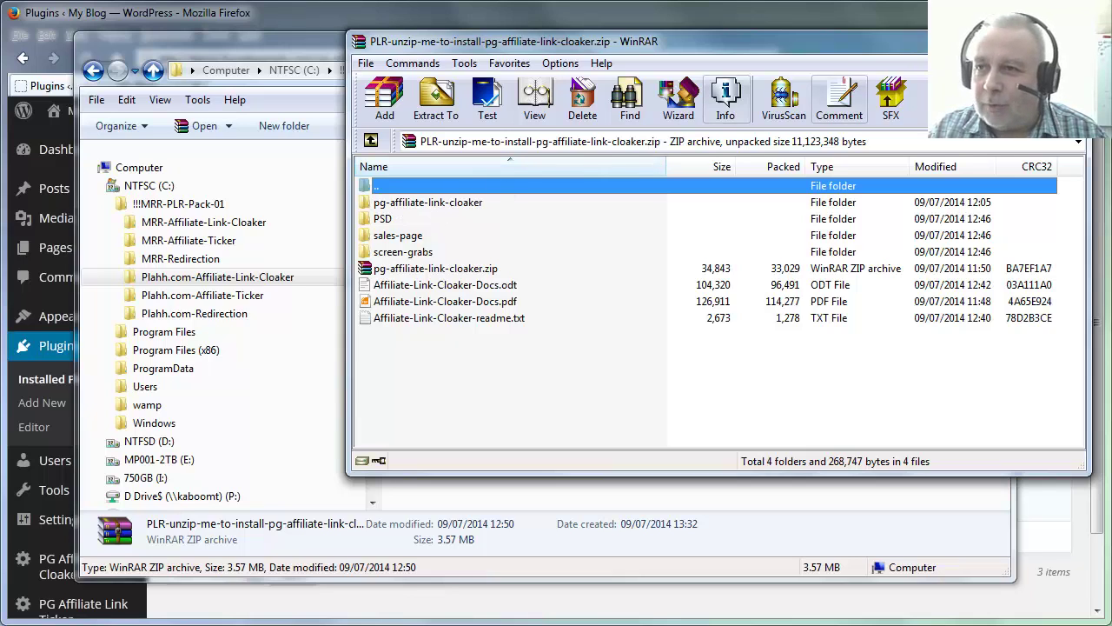
{"action": "left_click", "coordinate": [1076, 41]}
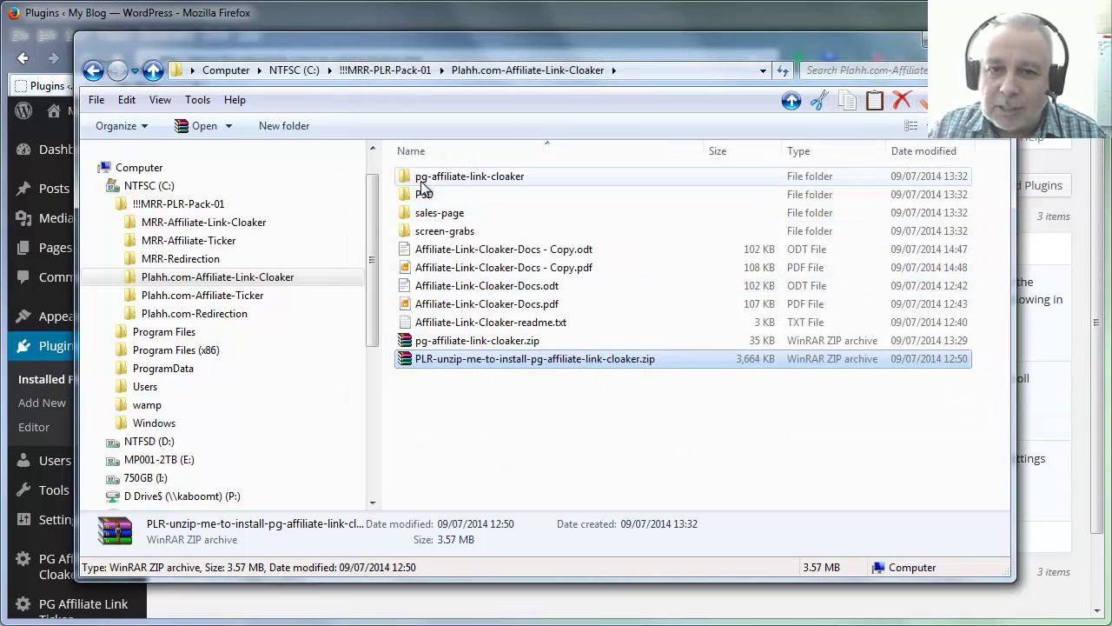
{"action": "left_click", "coordinate": [119, 277]}
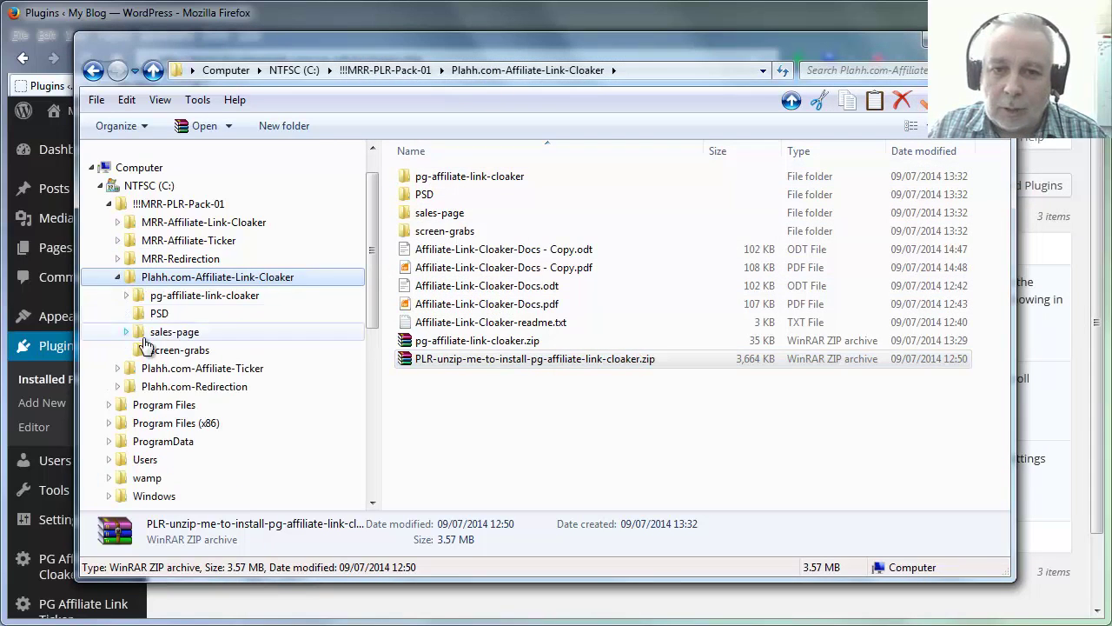
{"action": "left_click", "coordinate": [191, 296]}
{"action": "left_click", "coordinate": [152, 279]}
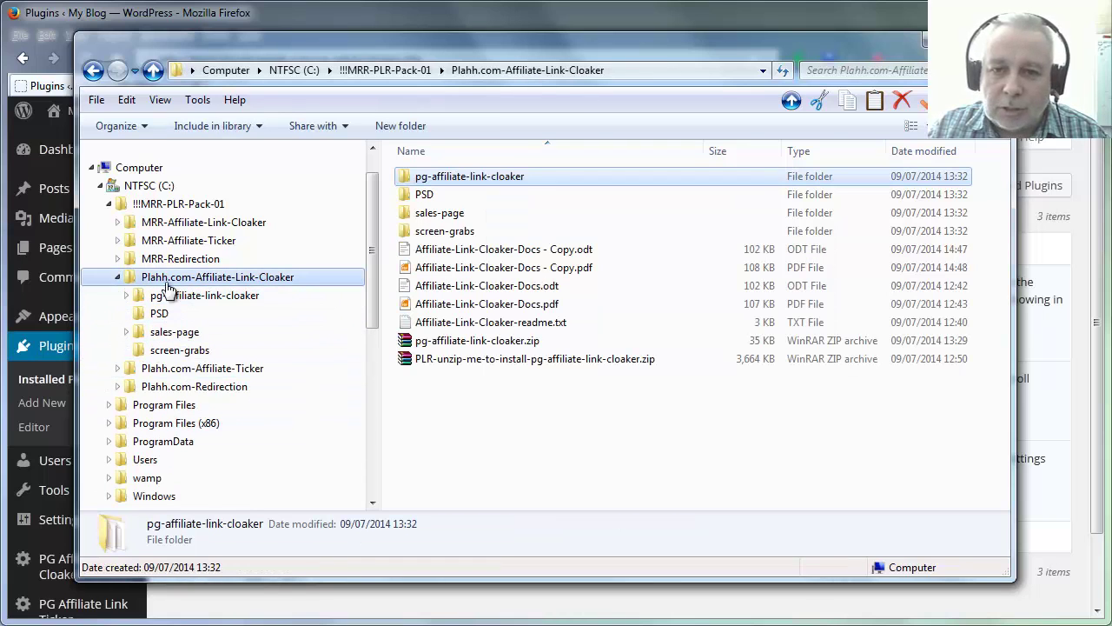
Open Affiliate-Link-Cloaker-readme.txt in TextPad and correct 'Affliate' to 'Affiliate' near line 30
{"action": "left_click", "coordinate": [511, 327]}
{"action": "double_click", "coordinate": [512, 327]}
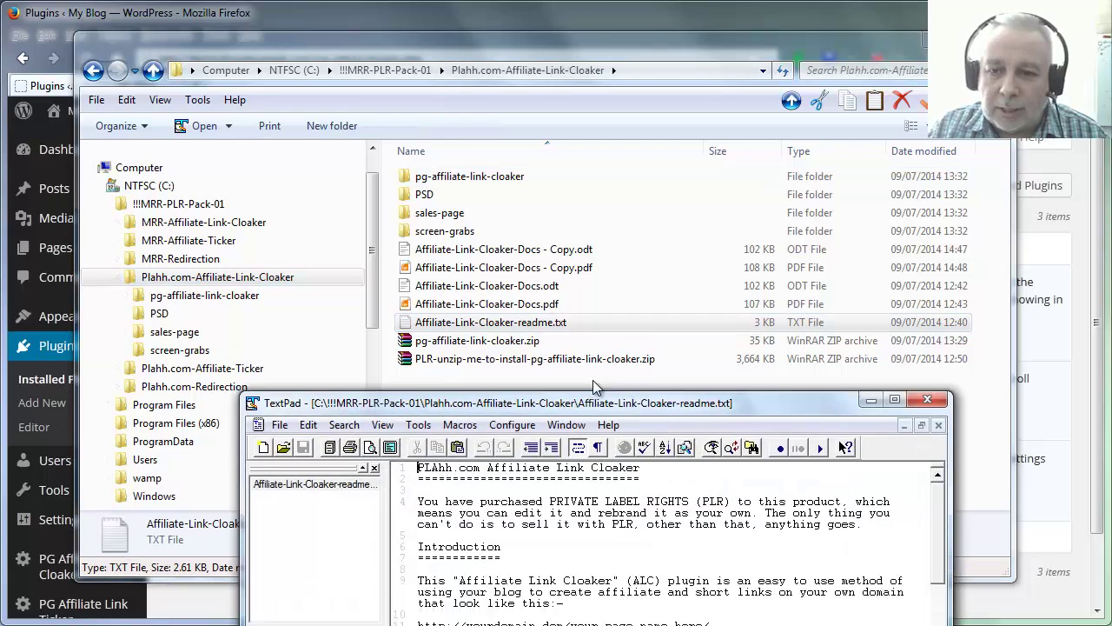
{"action": "left_click_drag", "start_coordinate": [590, 394], "coordinate": [658, 135]}
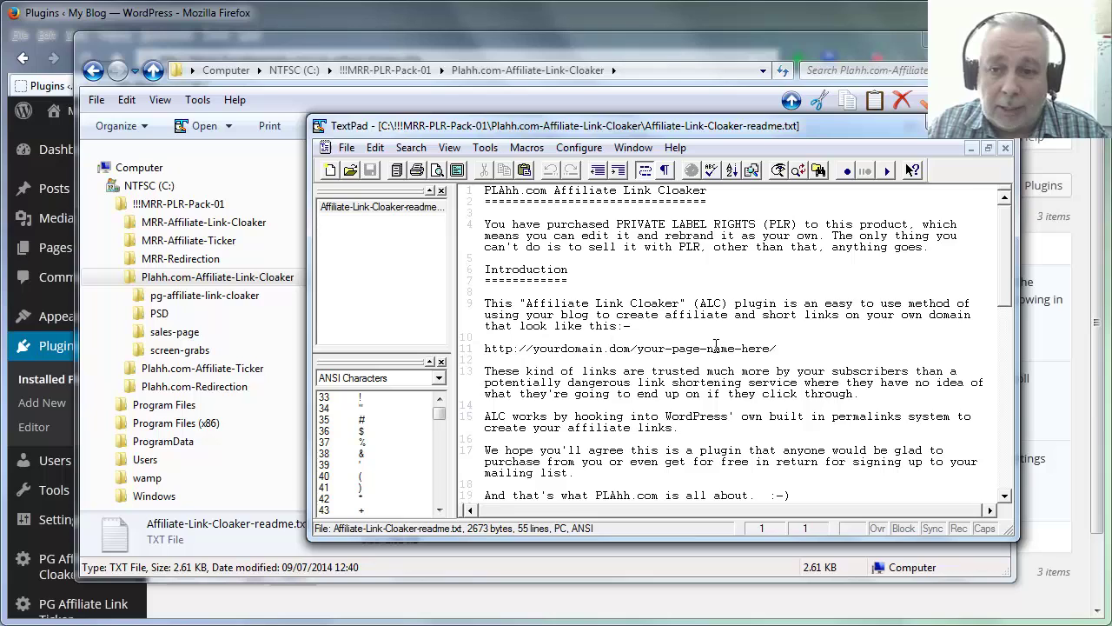
{"action": "scroll", "coordinate": [716, 346], "scroll_direction": "down", "scroll_amount": 1}
{"action": "scroll", "coordinate": [730, 347], "scroll_direction": "down", "scroll_amount": 4}
{"action": "scroll", "coordinate": [782, 348], "scroll_direction": "down", "scroll_amount": 1}
{"action": "scroll", "coordinate": [827, 348], "scroll_direction": "down", "scroll_amount": 3}
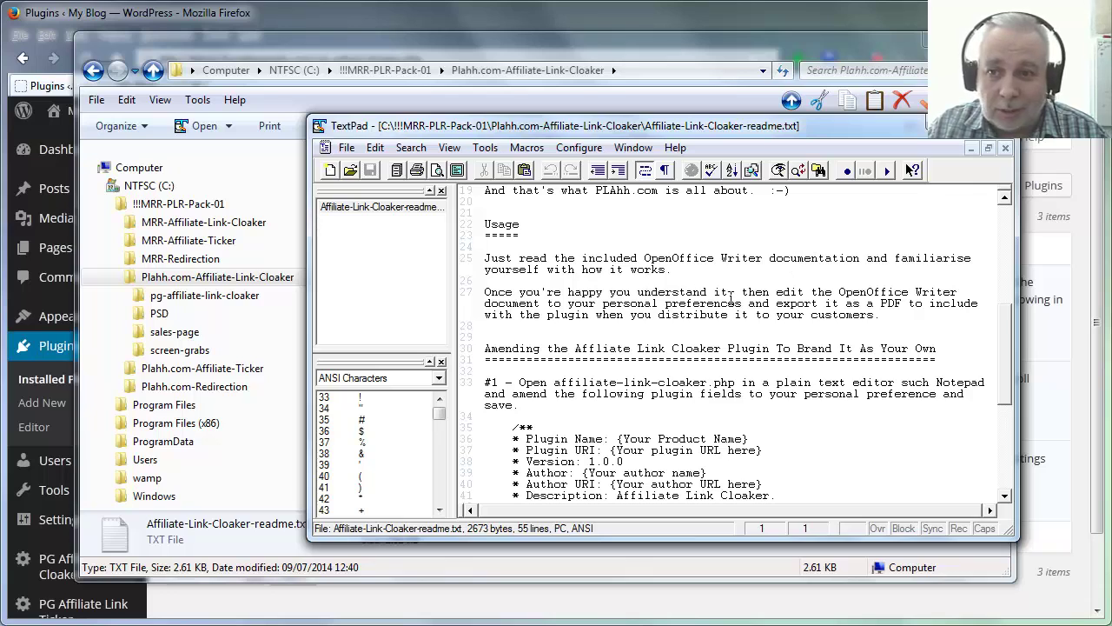
{"action": "scroll", "coordinate": [735, 301], "scroll_direction": "down", "scroll_amount": 2}
{"action": "scroll", "coordinate": [608, 278], "scroll_direction": "down", "scroll_amount": 1}
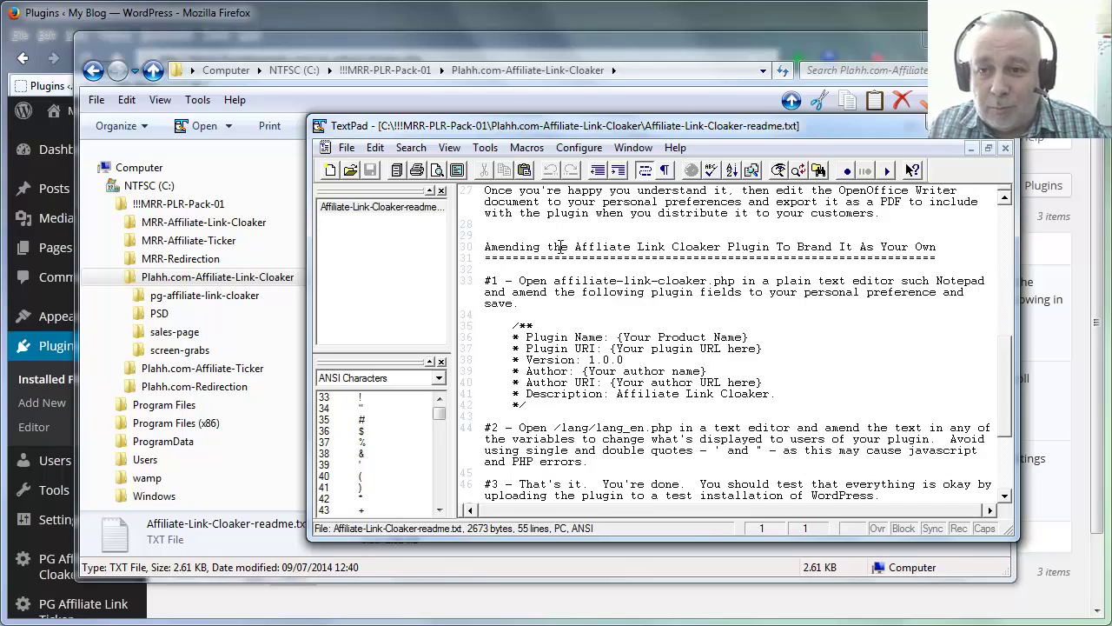
{"action": "left_click", "coordinate": [597, 245]}
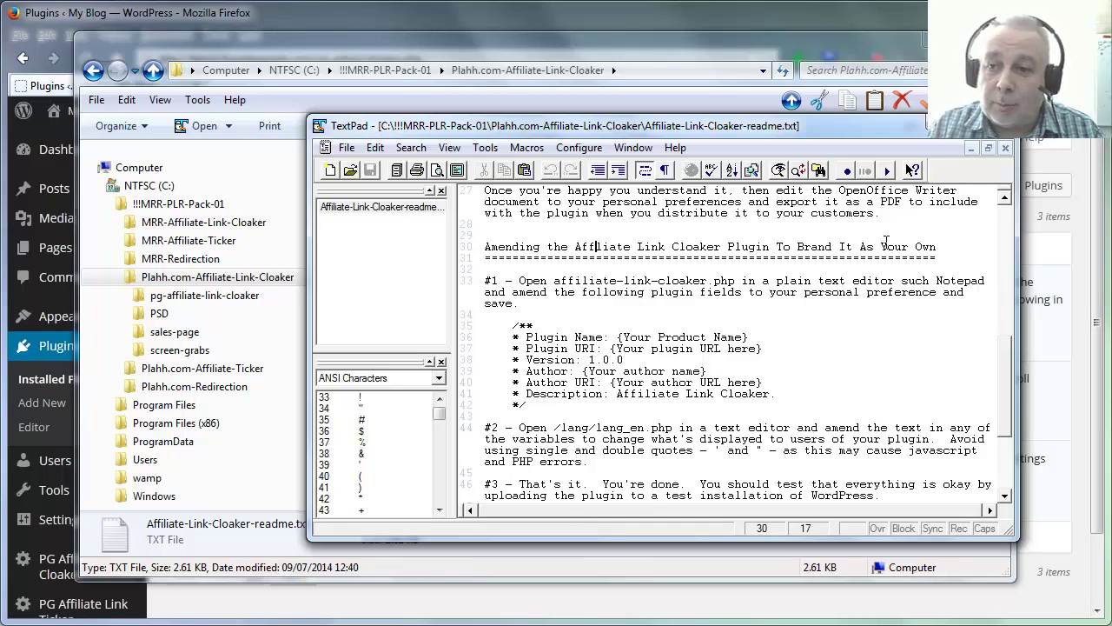
{"action": "type", "text": "i"}
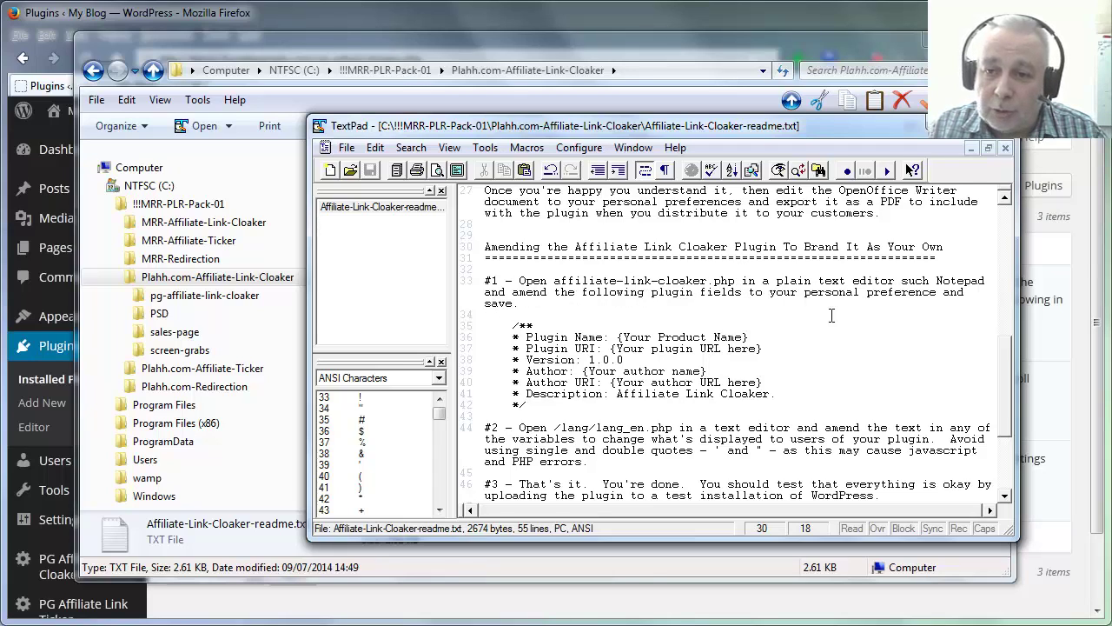
Open pg-affiliate-link-cloaker.php in Notepad++ and resize its window to fit the screen
{"action": "left_click", "coordinate": [212, 297]}
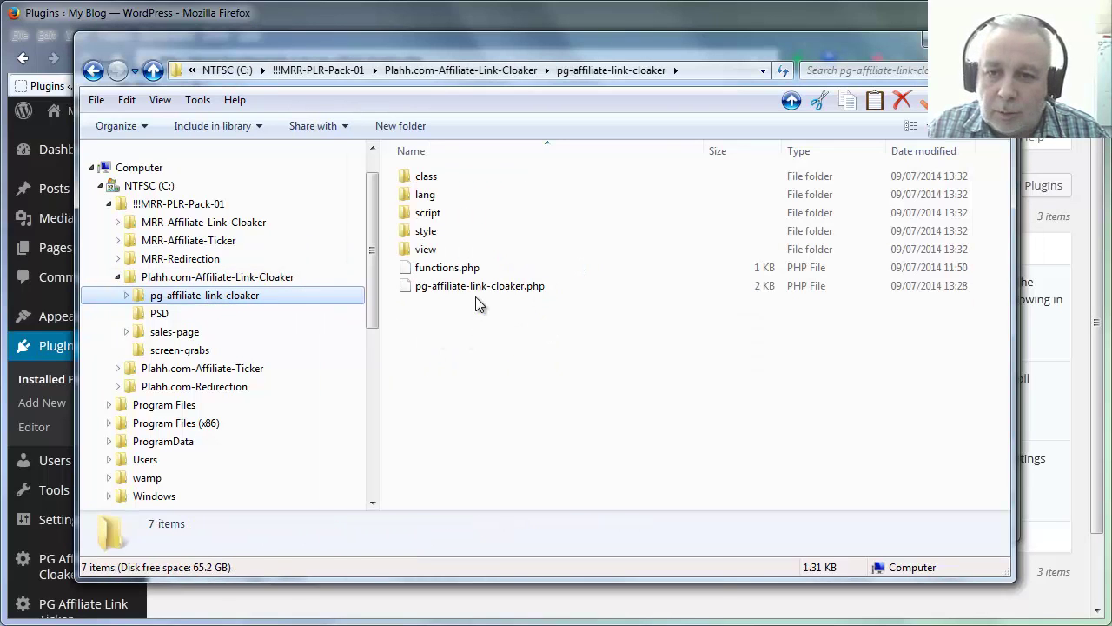
{"action": "left_click", "coordinate": [476, 294]}
{"action": "right_click", "coordinate": [476, 290]}
{"action": "left_click", "coordinate": [504, 392]}
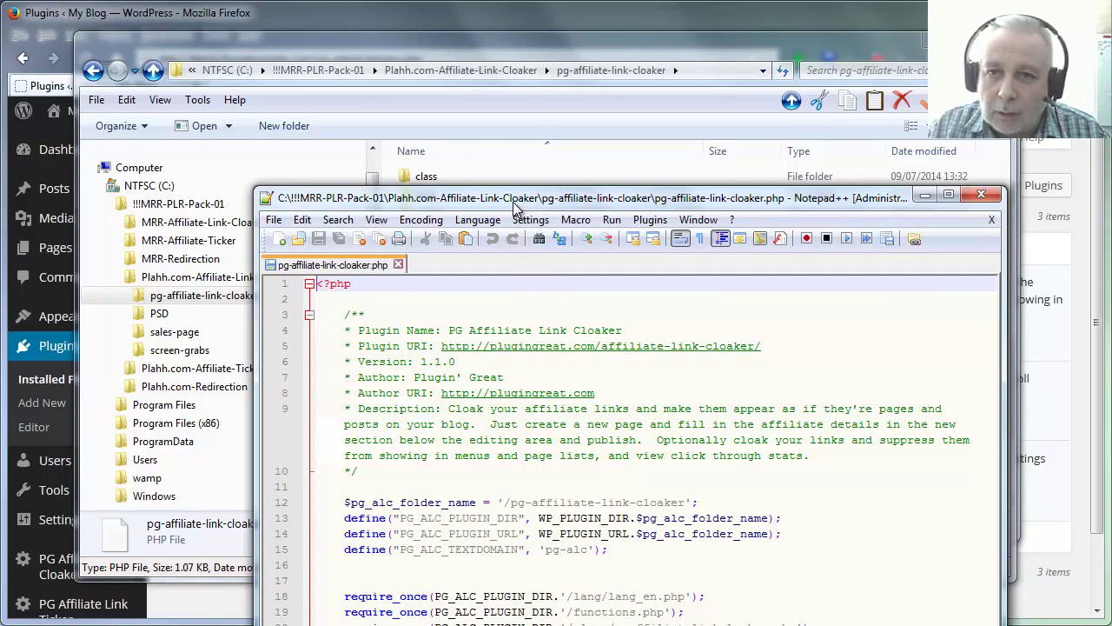
{"action": "mouse_move", "coordinate": [516, 206]}
{"action": "left_mouse_down"}
{"action": "mouse_move", "coordinate": [459, 74]}
{"action": "mouse_move", "coordinate": [461, 41]}
{"action": "left_mouse_up"}
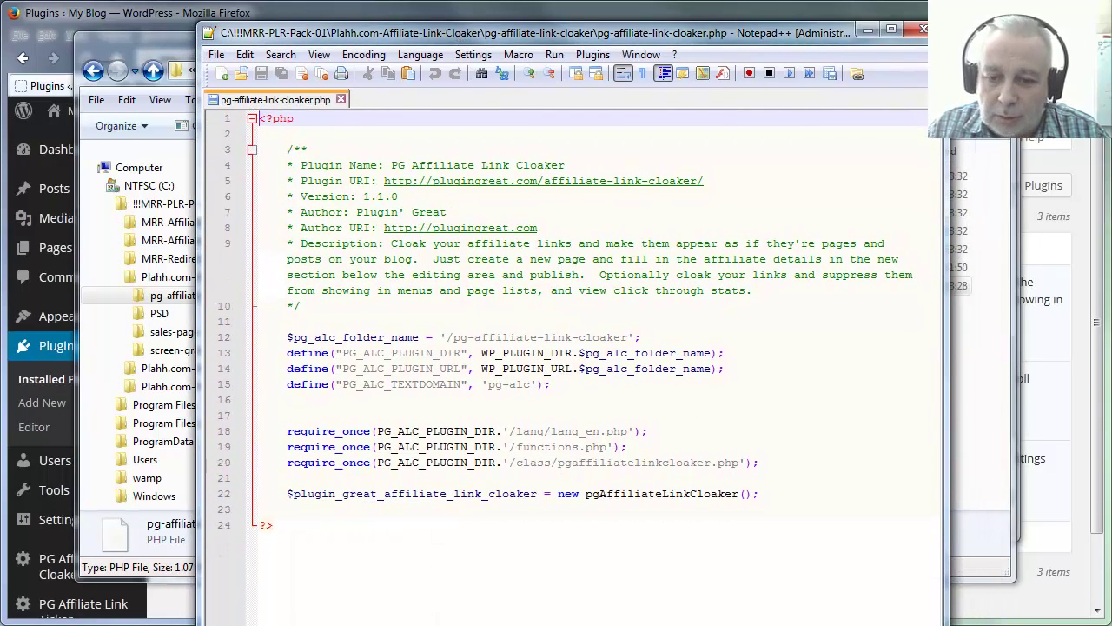
{"action": "left_click_drag", "start_coordinate": [258, 615], "coordinate": [276, 577]}
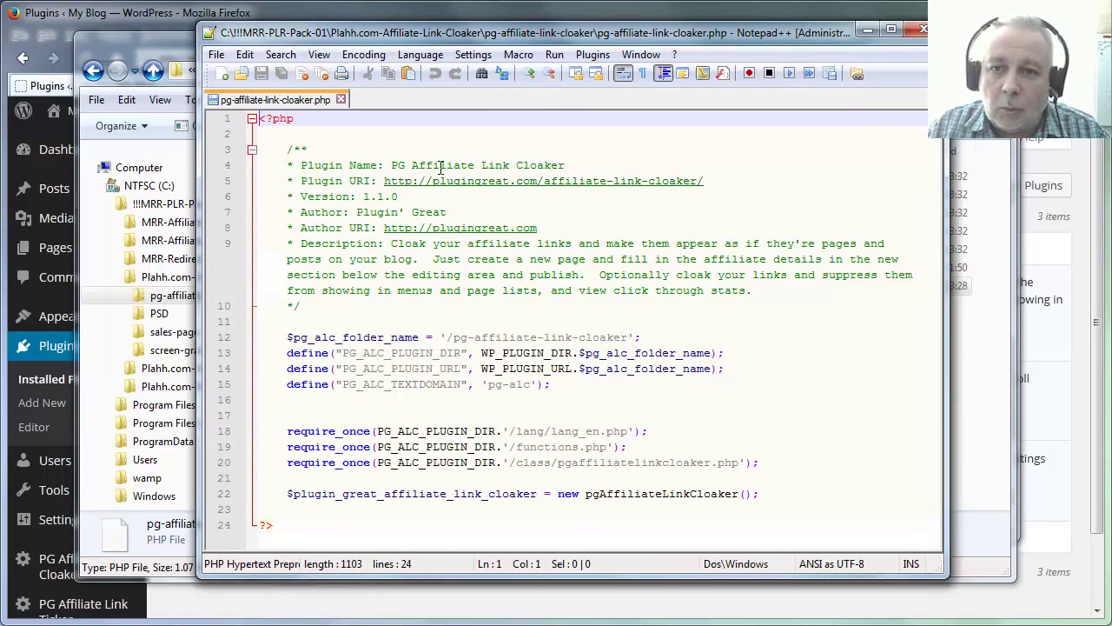
Change the Plugin Name header to Super Affiliate Master
{"action": "mouse_move", "coordinate": [391, 164]}
{"action": "left_mouse_down"}
{"action": "mouse_move", "coordinate": [438, 165]}
{"action": "mouse_move", "coordinate": [400, 167]}
{"action": "mouse_move", "coordinate": [411, 165]}
{"action": "left_mouse_up"}
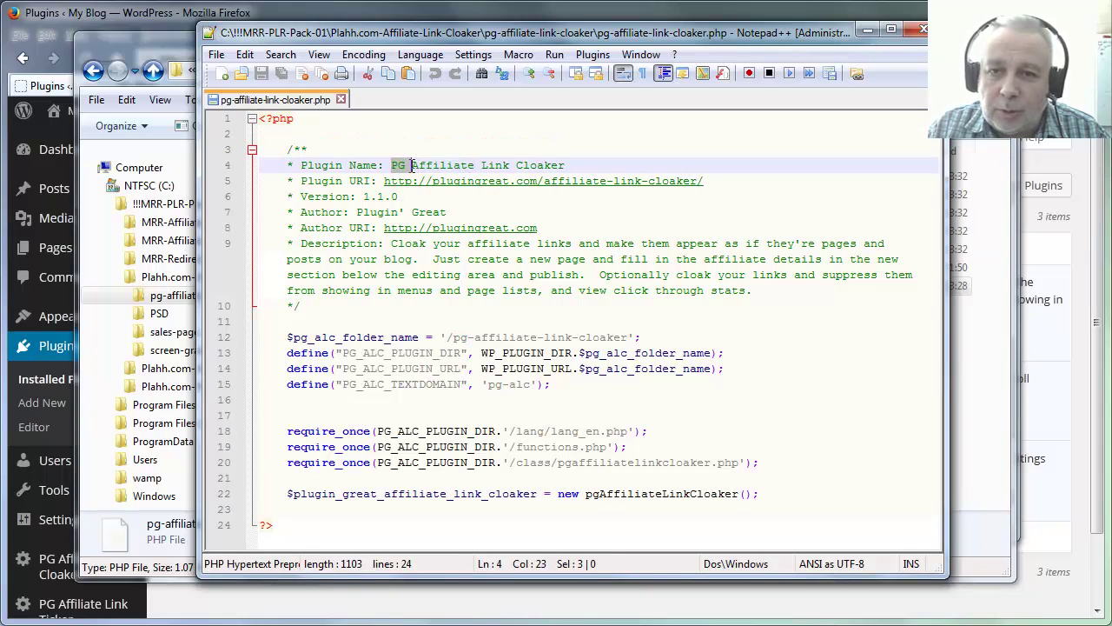
{"action": "type", "text": "Super"}
{"action": "key", "text": "Right"}
{"action": "key", "text": "Right"}
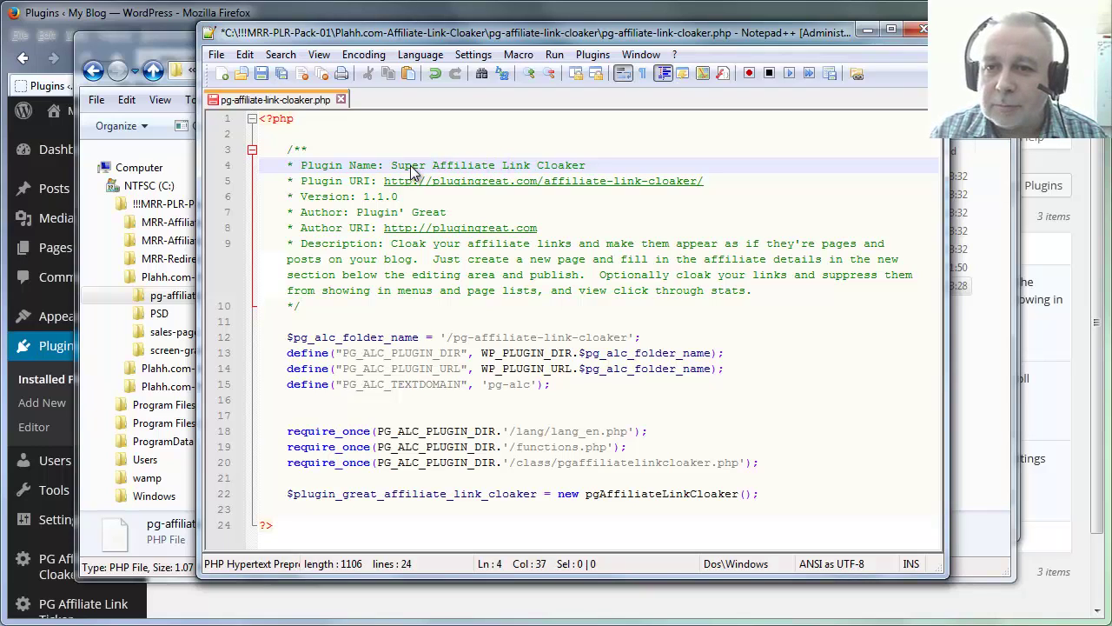
{"action": "key", "text": "ctrl+Left"}
{"action": "key", "text": "ctrl+shift+Right"}
{"action": "key", "text": "shift+End"}
{"action": "type", "text": "M"}
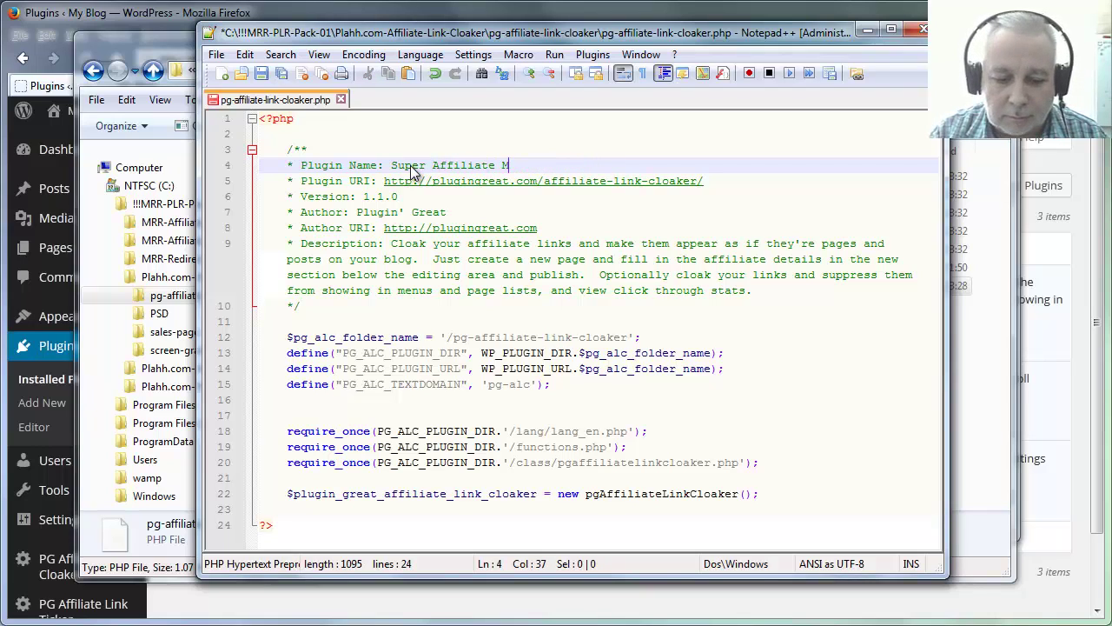
{"action": "type", "text": "aster"}
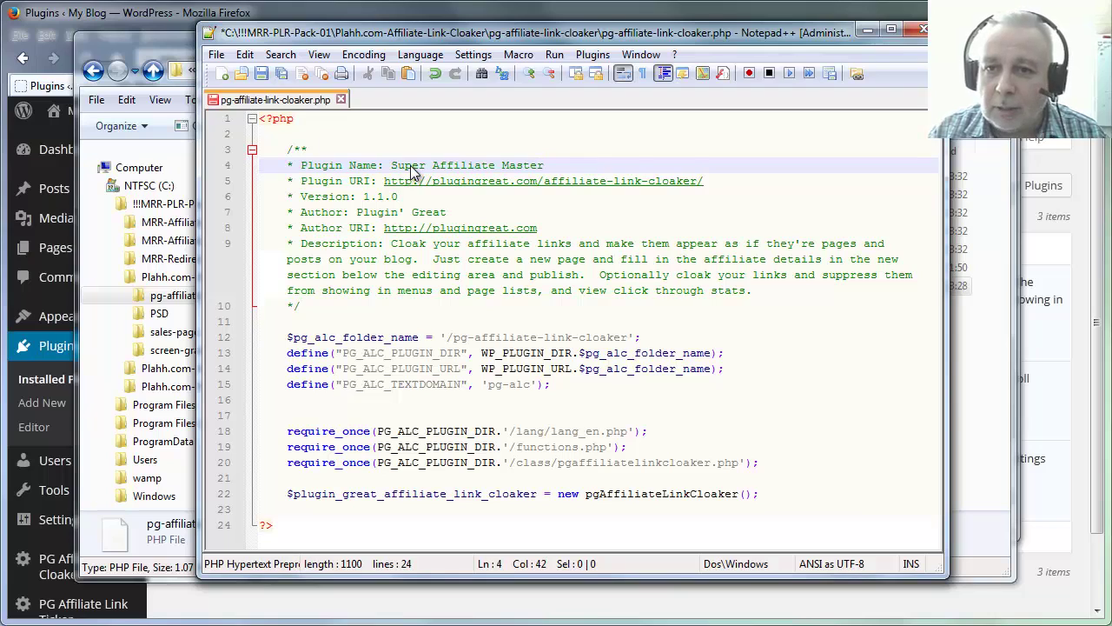
{"action": "key", "text": "Down"}
{"action": "key", "text": "shift+Left"}
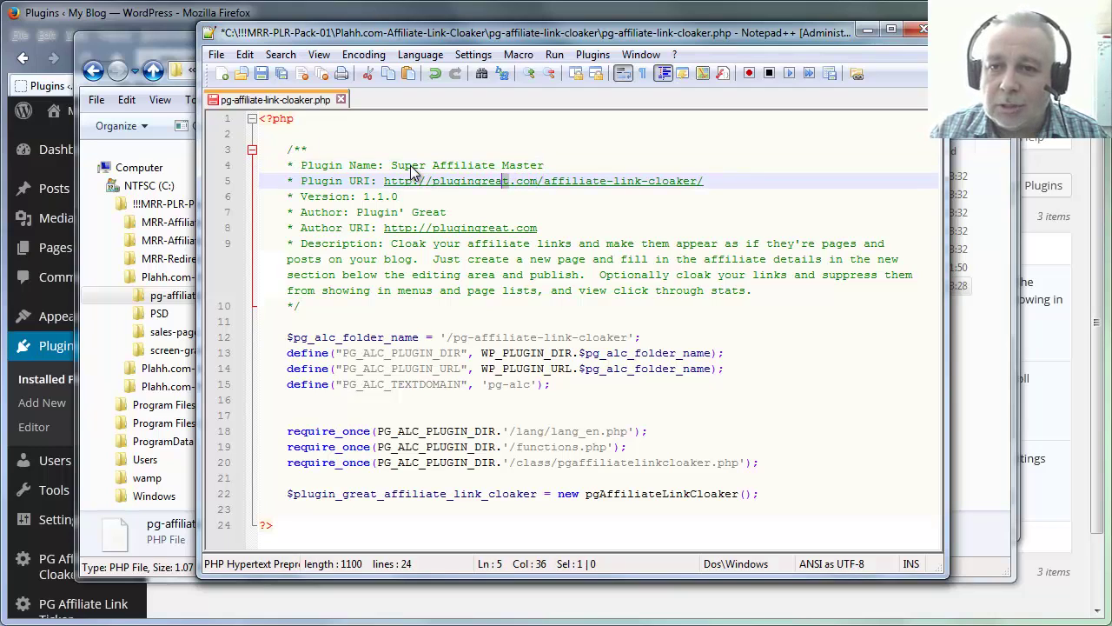
{"action": "key", "text": "shift+Left"}
{"action": "key", "text": "shift+Left"}
{"action": "key", "text": "shift+Left"}
{"action": "key", "text": "shift+Left"}
{"action": "key", "text": "shift+Left"}
{"action": "key", "text": "shift+Left"}
{"action": "key", "text": "shift+Left"}
{"action": "key", "text": "shift+Left"}
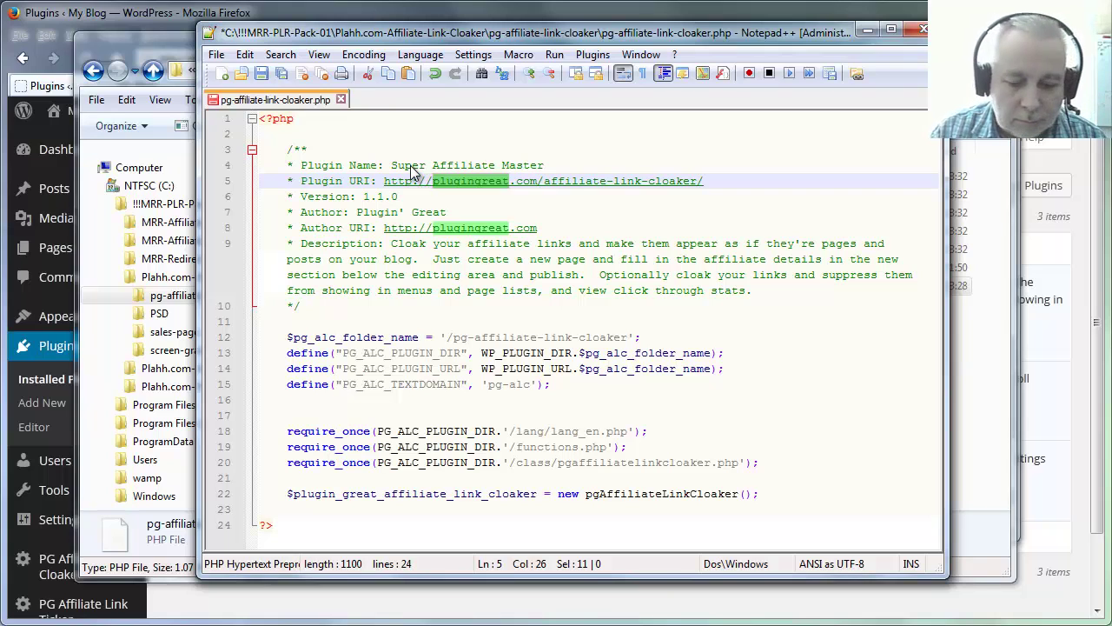
{"action": "type", "text": "yourdo"}
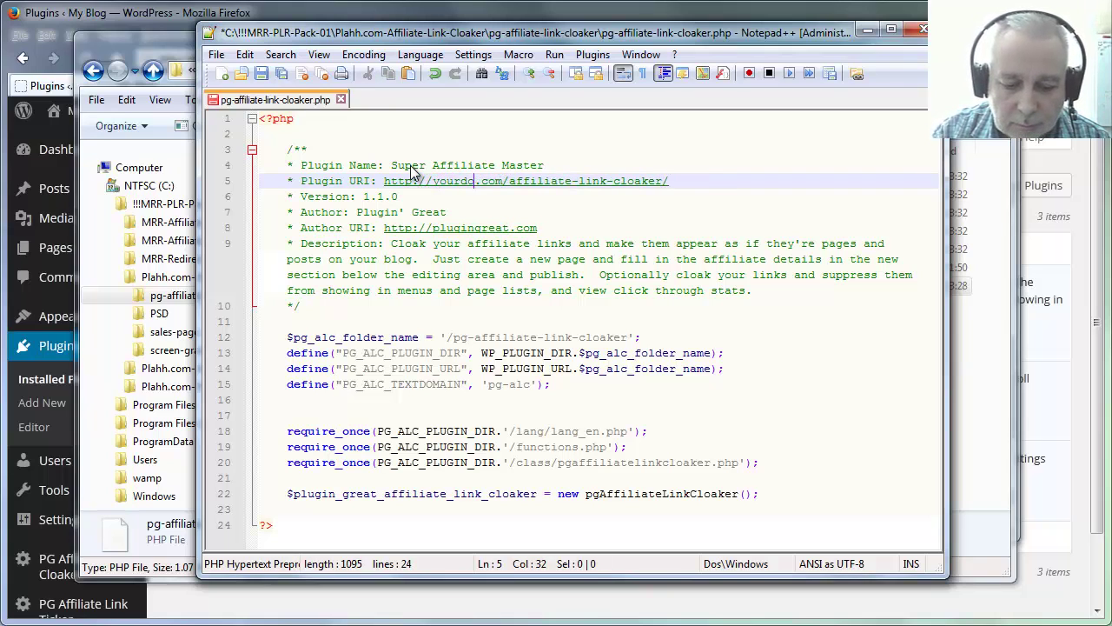
{"action": "type", "text": "main.com/"}
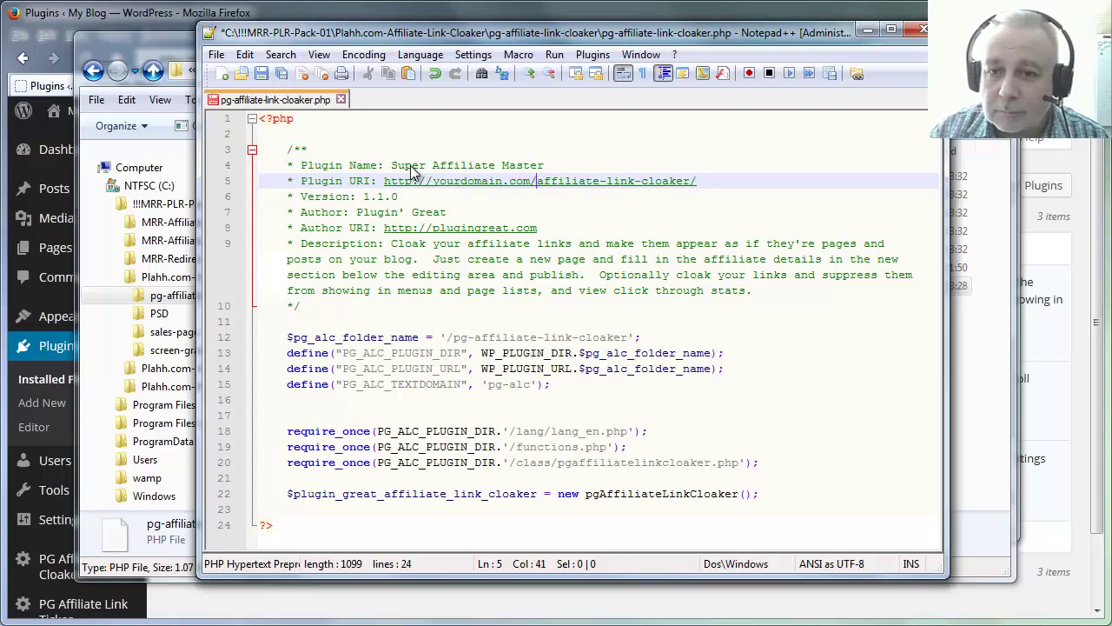
{"action": "type", "text": "super-"}
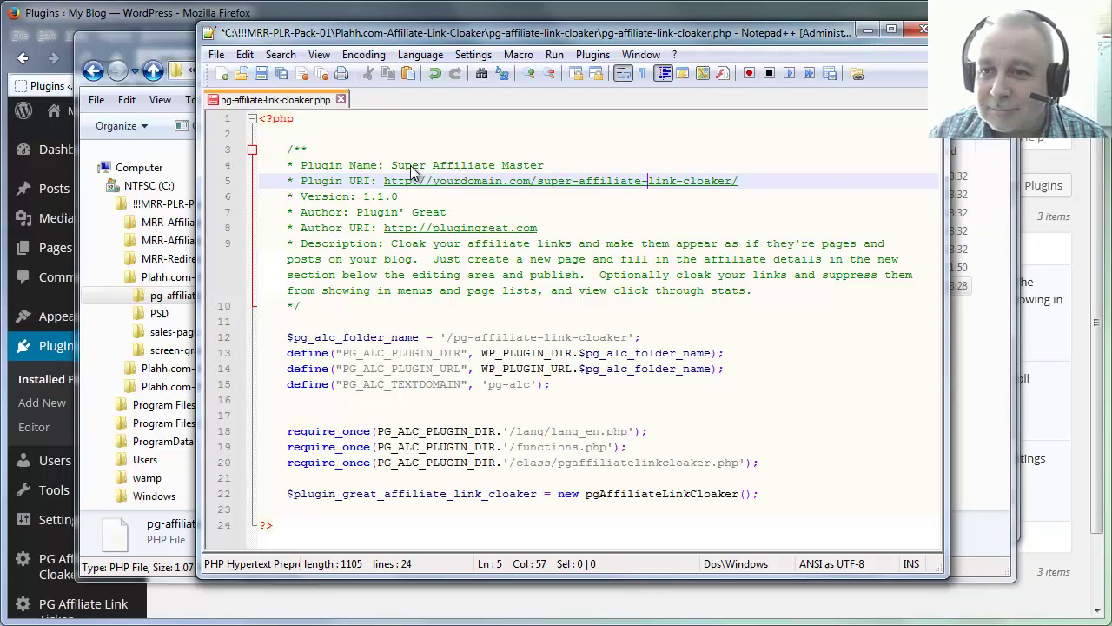
{"action": "key", "text": "shift+Right"}
{"action": "key", "text": "shift+Right"}
{"action": "key", "text": "shift+Right"}
{"action": "key", "text": "shift+Right"}
{"action": "key", "text": "shift+Right"}
{"action": "key", "text": "shift+Right"}
{"action": "key", "text": "shift+Right"}
{"action": "key", "text": "shift+Right"}
{"action": "key", "text": "shift+Right"}
{"action": "key", "text": "shift+Right"}
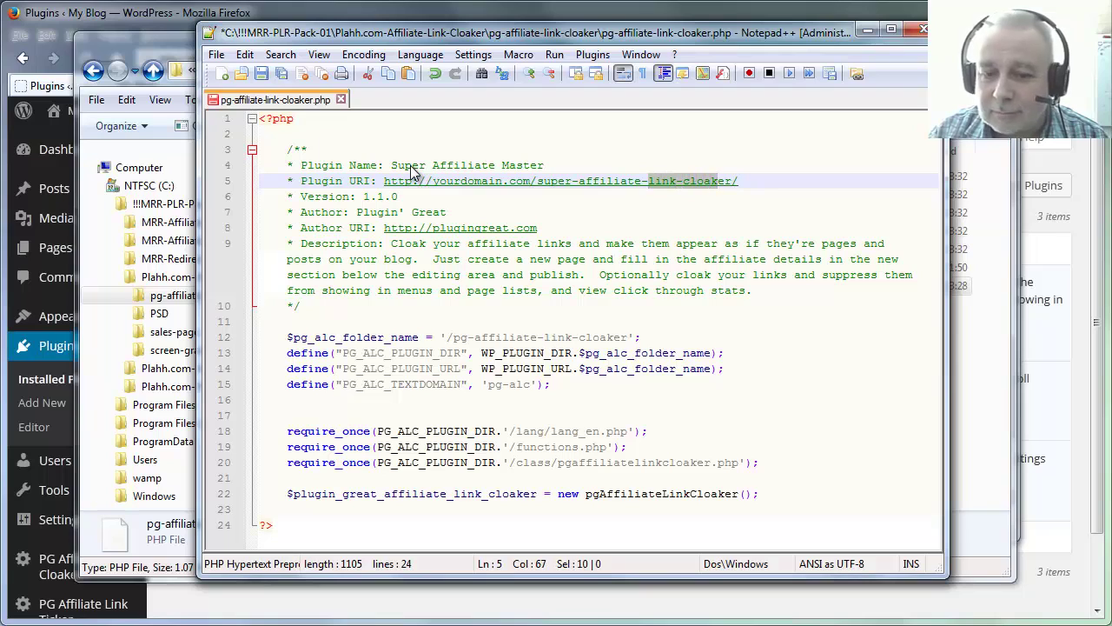
{"action": "type", "text": "mast"}
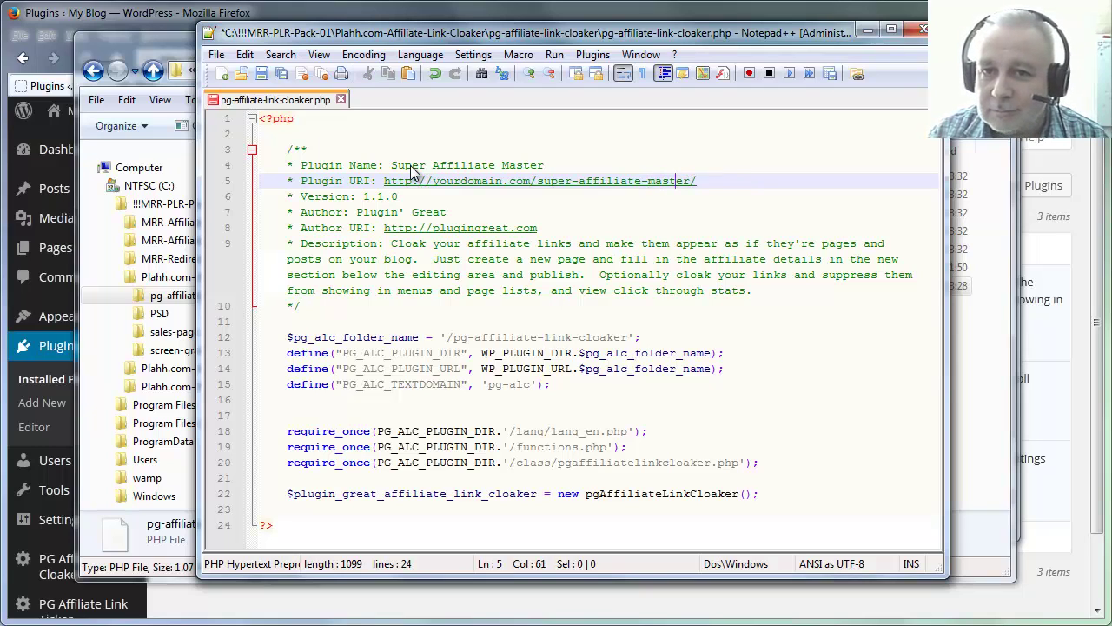
{"action": "key", "text": "Down"}
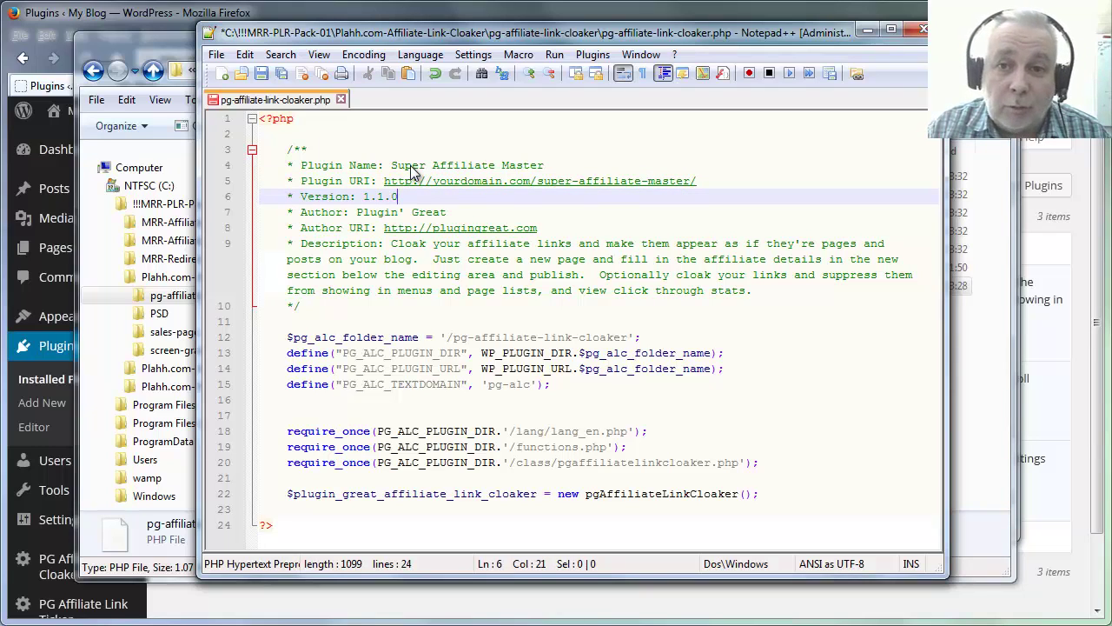
{"action": "key", "text": "Down"}
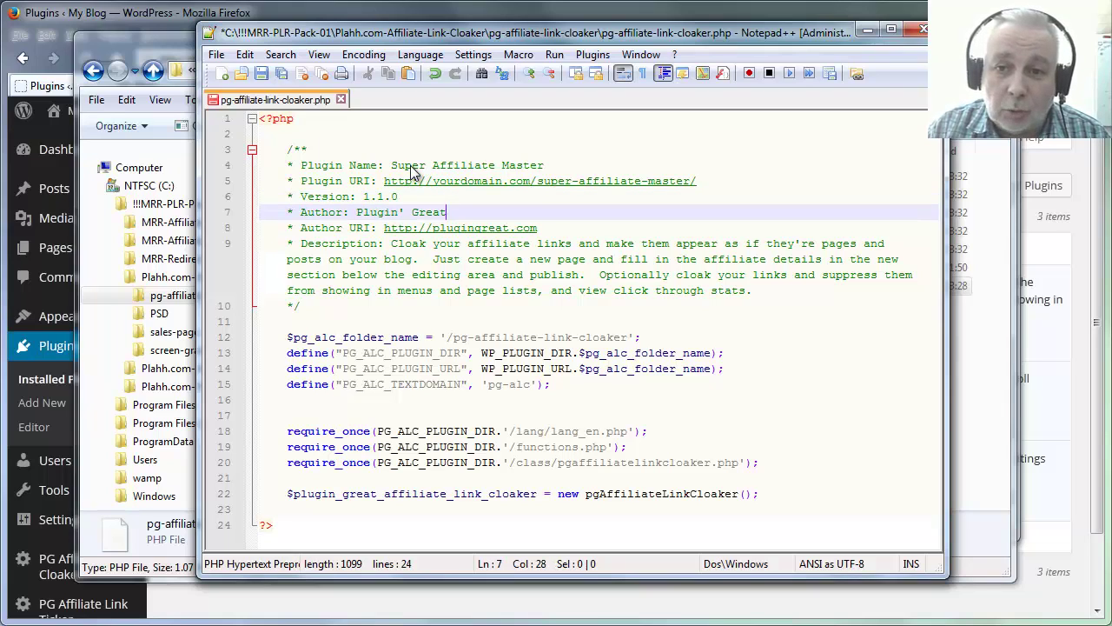
{"action": "key", "text": "Down"}
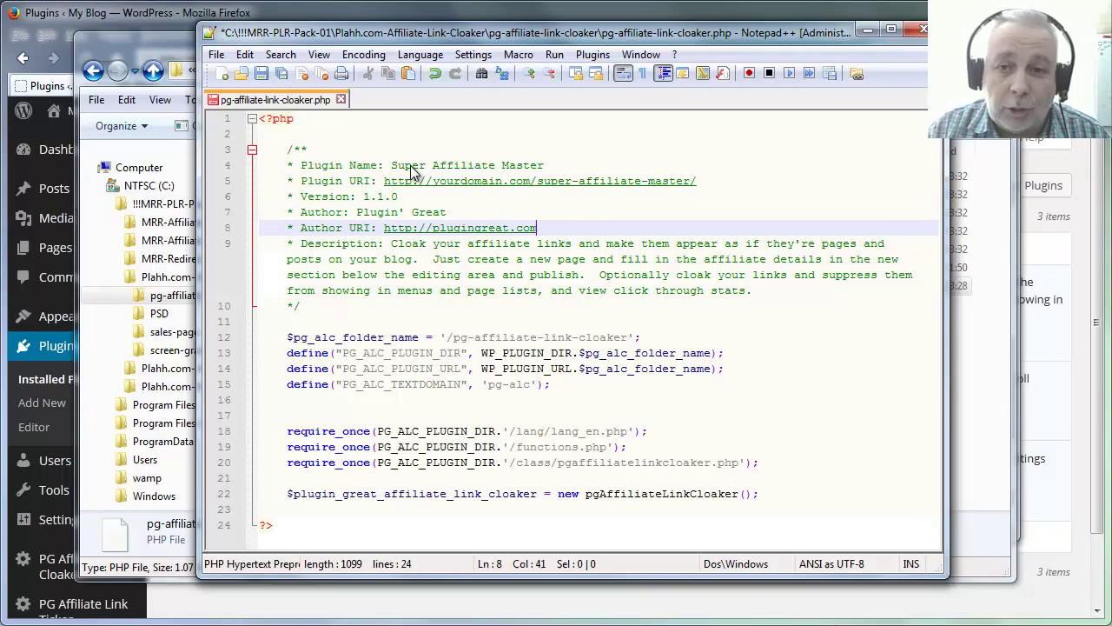
{"action": "key", "text": "Down"}
{"action": "key", "text": "Left"}
{"action": "key", "text": "Left"}
{"action": "key", "text": "Left"}
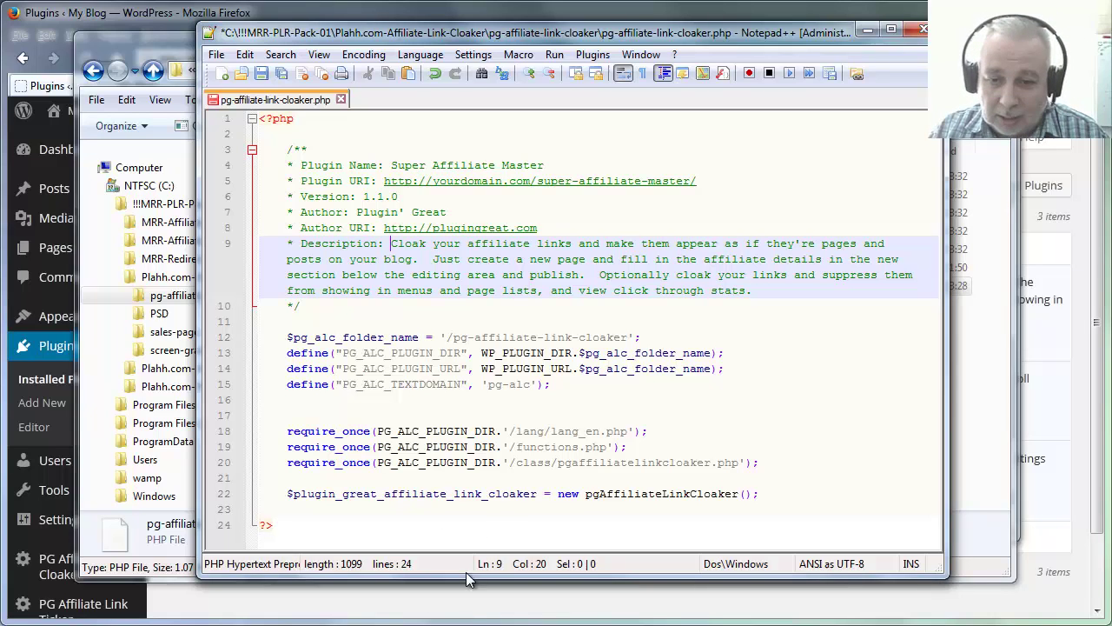
Check the readme's language-file step and save the edited main plugin file
{"action": "key", "text": "alt+Tab"}
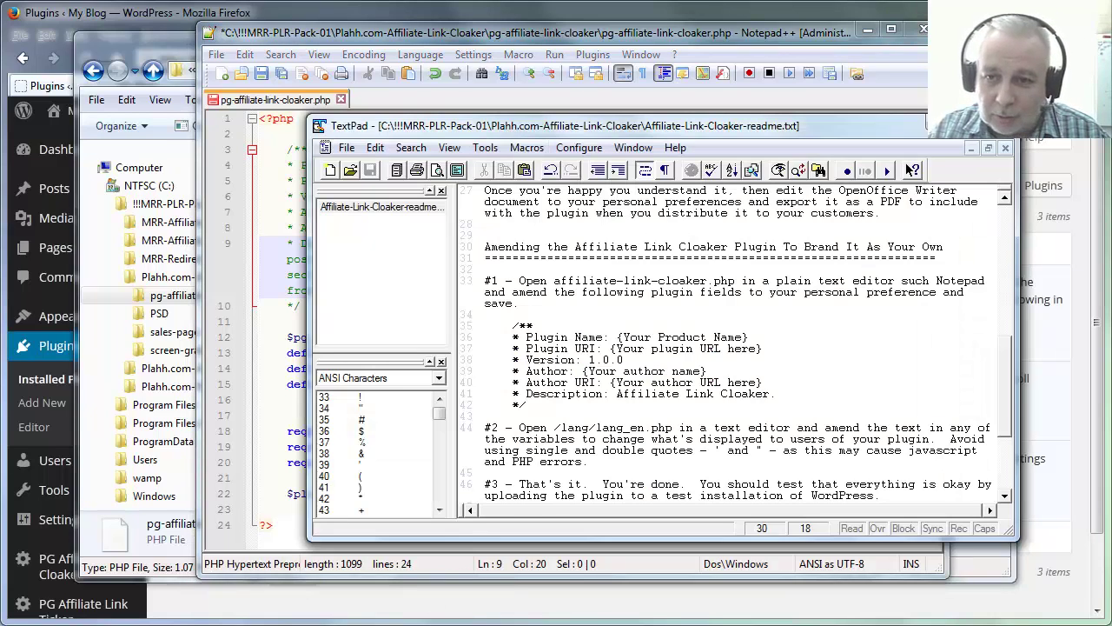
{"action": "left_click", "coordinate": [598, 428]}
{"action": "scroll", "coordinate": [629, 404], "scroll_direction": "down", "scroll_amount": 2}
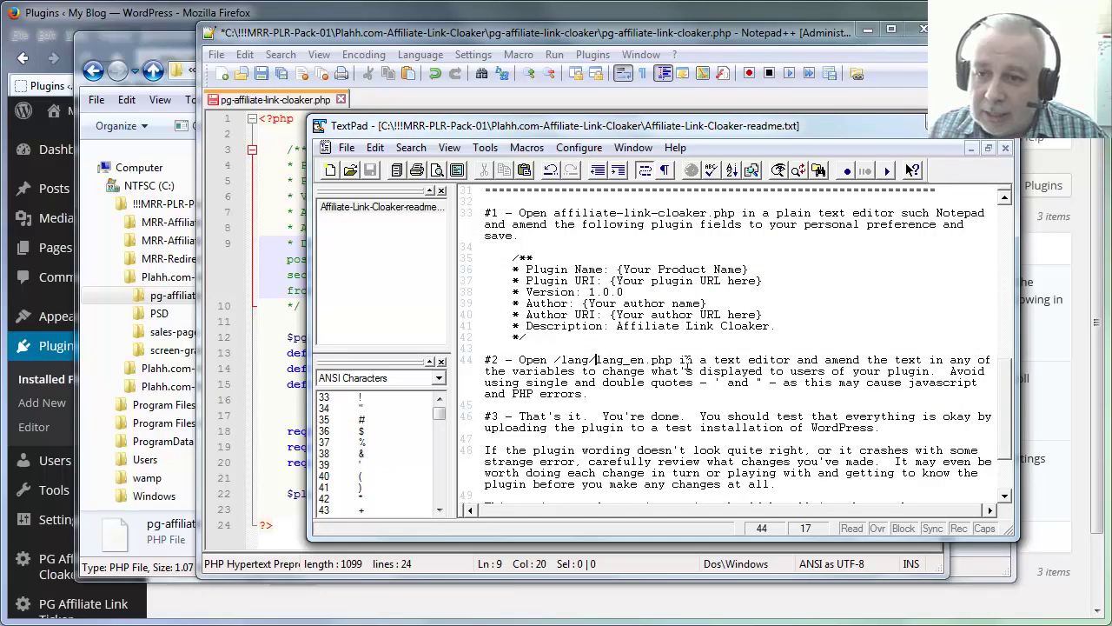
{"action": "left_click", "coordinate": [260, 77]}
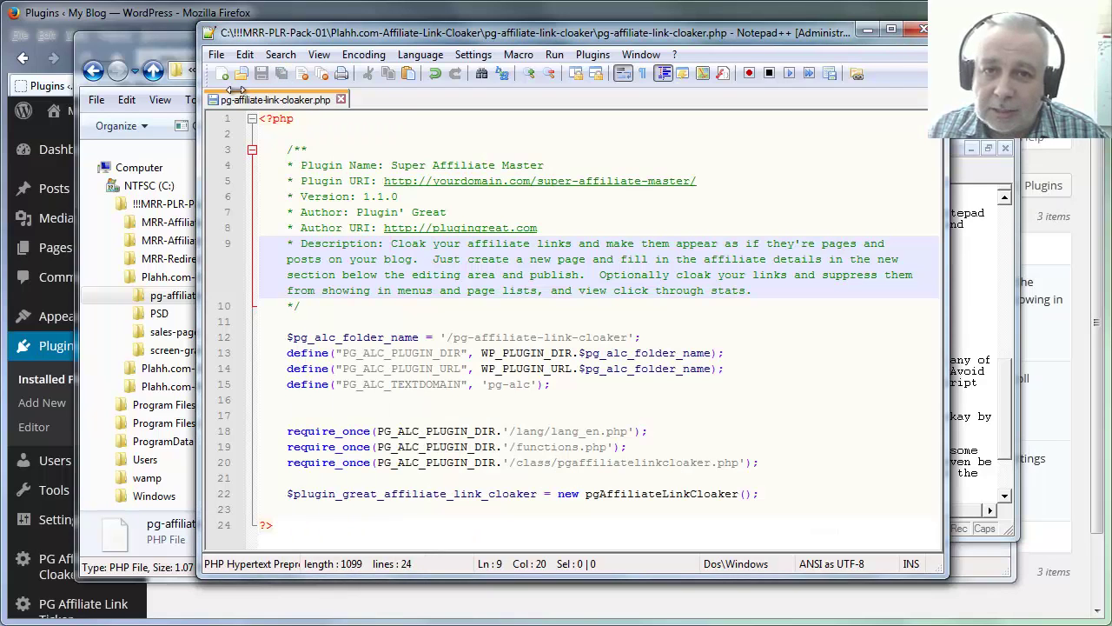
Open lang/lang_en.php from the plugin folder in Notepad++
{"action": "left_click", "coordinate": [178, 54]}
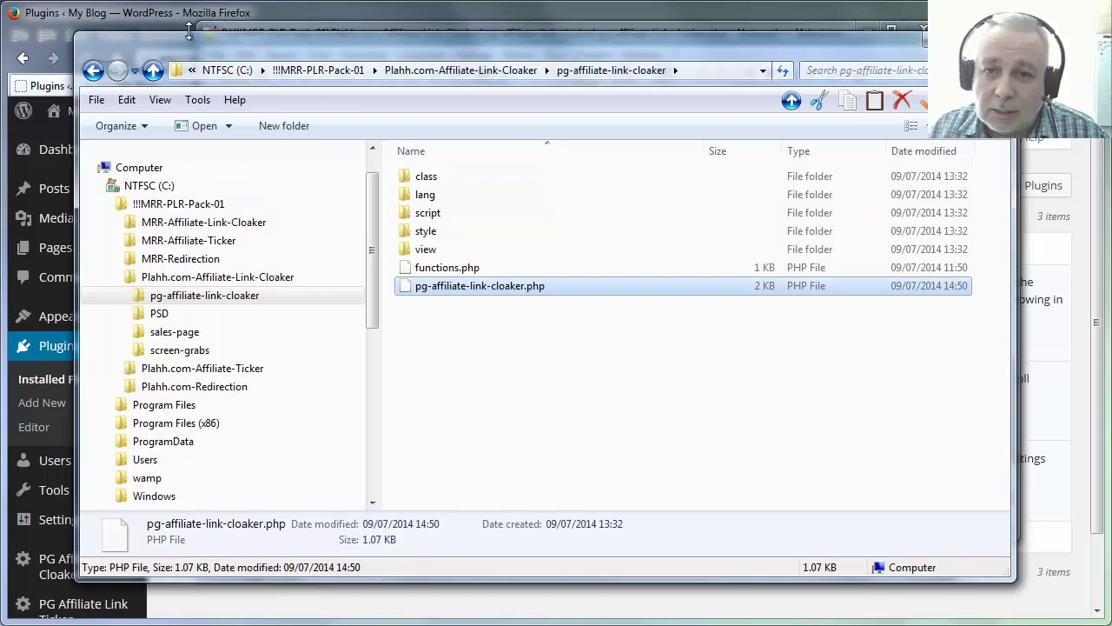
{"action": "left_click", "coordinate": [139, 296]}
{"action": "left_click", "coordinate": [165, 333]}
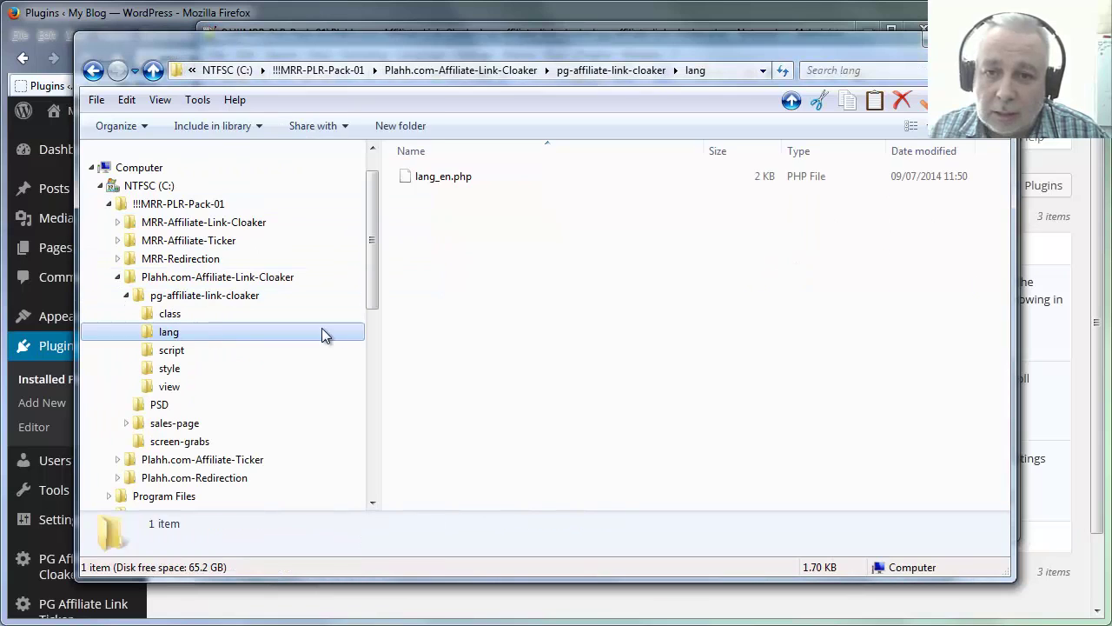
{"action": "left_click", "coordinate": [439, 176]}
{"action": "right_click", "coordinate": [434, 176]}
{"action": "left_click", "coordinate": [464, 205]}
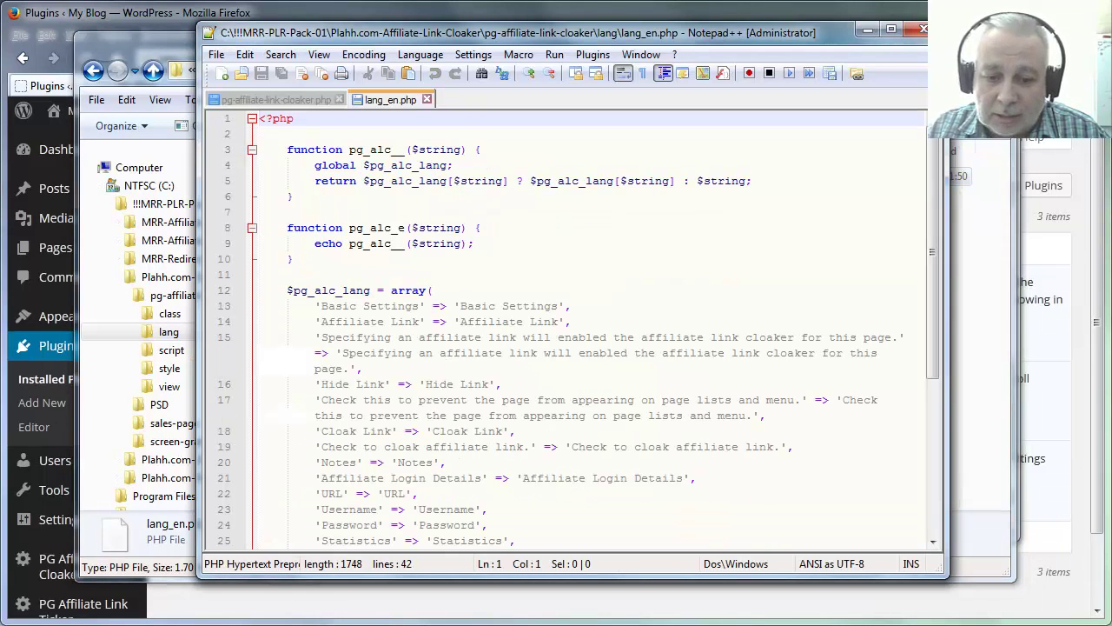
Check the readme, then correct 'enabled' to 'enable' on line 15 of lang_en.php
{"action": "key", "text": "alt+Tab"}
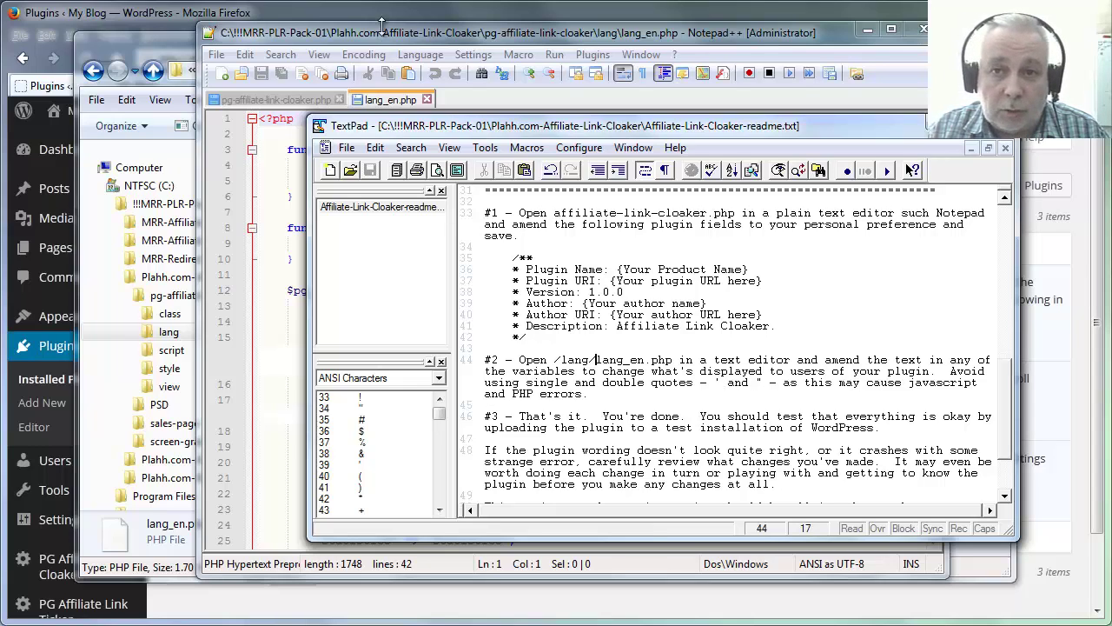
{"action": "left_click", "coordinate": [383, 101]}
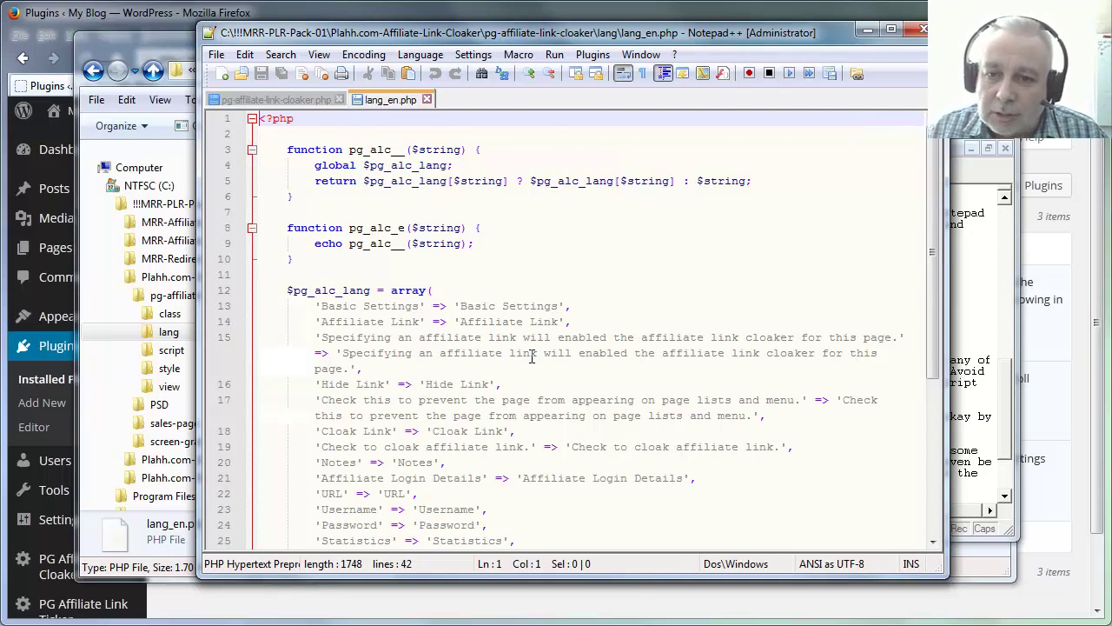
{"action": "scroll", "coordinate": [532, 356], "scroll_direction": "down", "scroll_amount": 1}
{"action": "scroll", "coordinate": [532, 356], "scroll_direction": "down", "scroll_amount": 1}
{"action": "scroll", "coordinate": [532, 357], "scroll_direction": "down", "scroll_amount": 1}
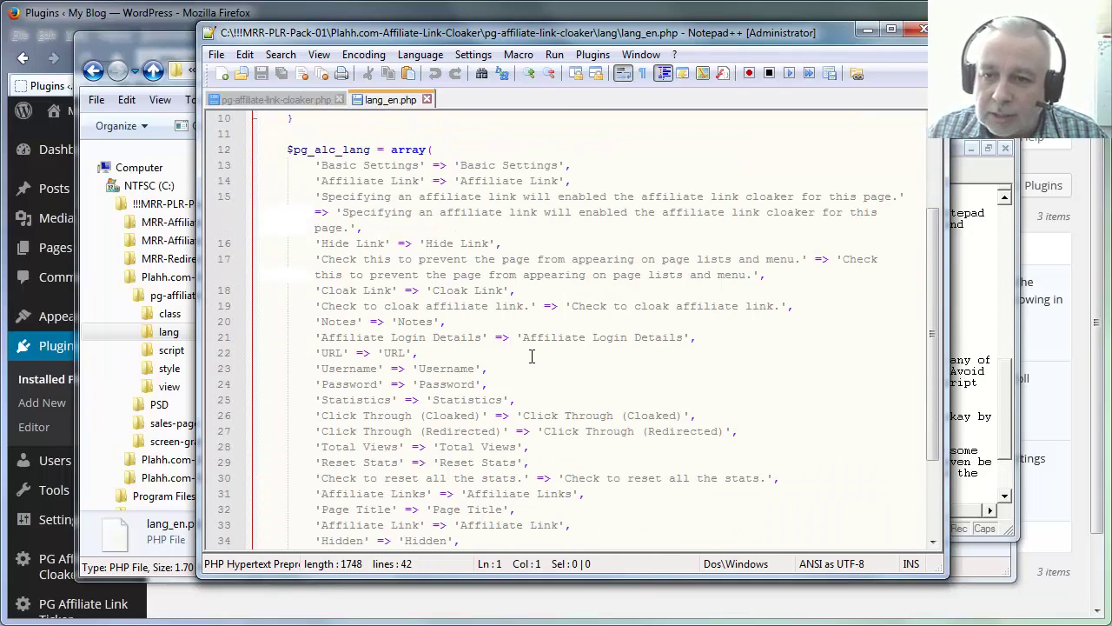
{"action": "scroll", "coordinate": [532, 356], "scroll_direction": "down", "scroll_amount": 1}
{"action": "scroll", "coordinate": [601, 340], "scroll_direction": "down", "scroll_amount": 1}
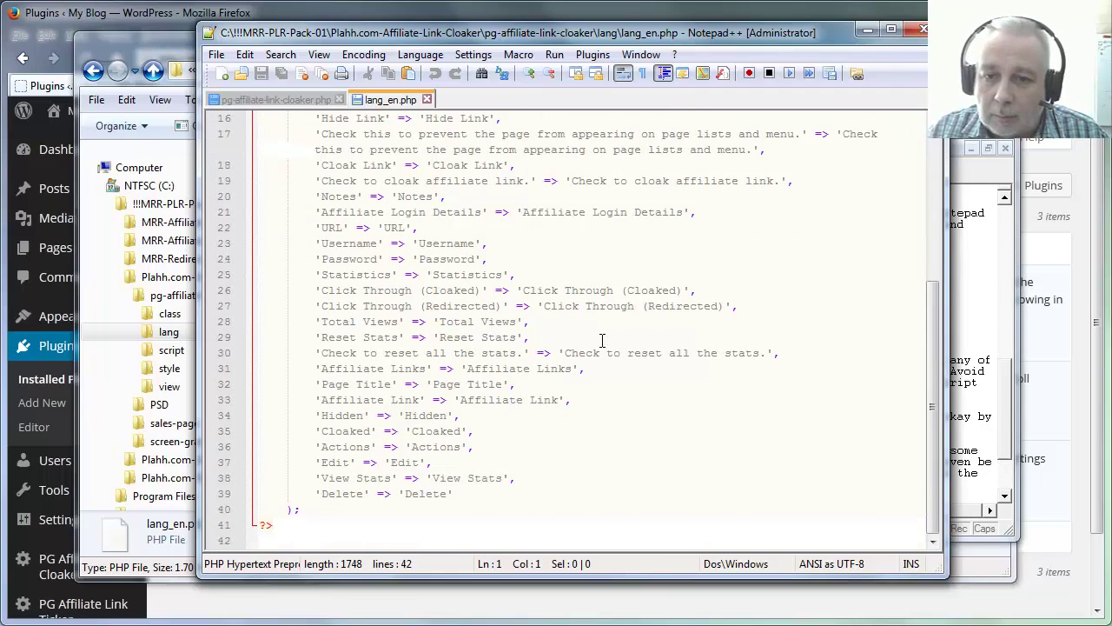
{"action": "scroll", "coordinate": [602, 340], "scroll_direction": "up", "scroll_amount": 2}
{"action": "scroll", "coordinate": [602, 340], "scroll_direction": "up", "scroll_amount": 1}
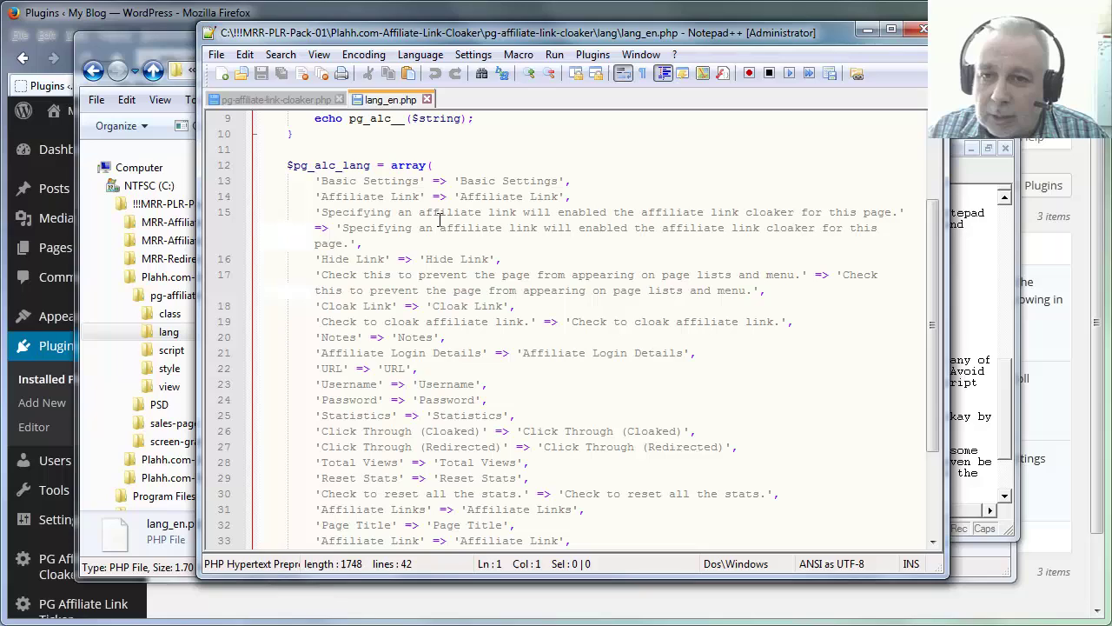
{"action": "left_click", "coordinate": [600, 211]}
{"action": "key", "text": "Delete"}
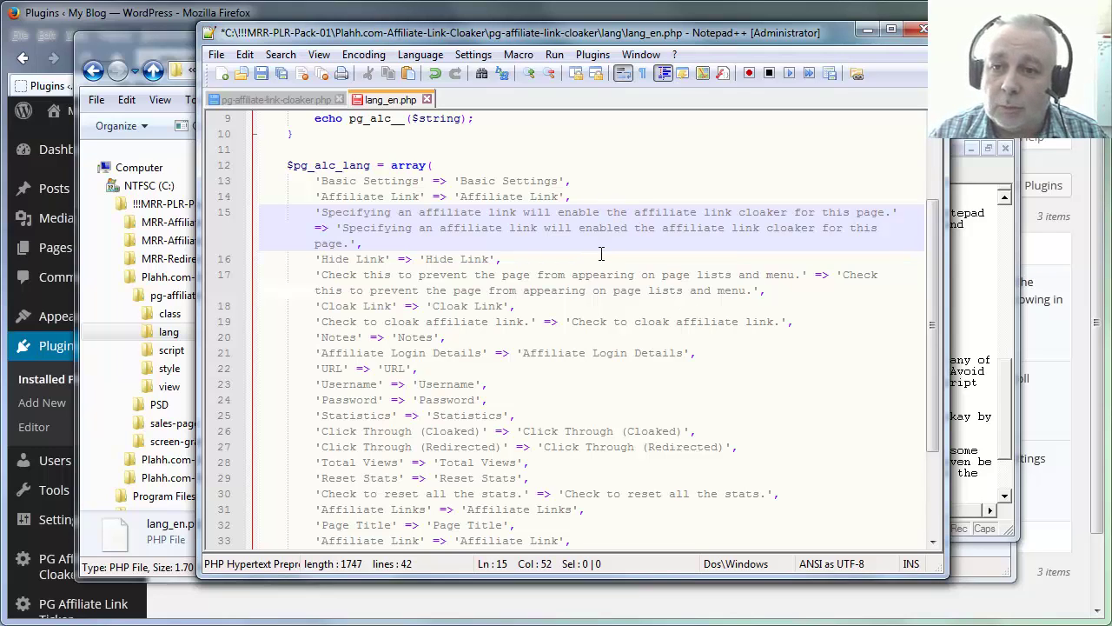
Replace 'the affiliate link cloaker' on line 15 with 'Super Affiliate Master'
{"action": "key", "text": "Left"}
{"action": "key", "text": "shift+Right"}
{"action": "key", "text": "shift+Right"}
{"action": "key", "text": "shift+Right"}
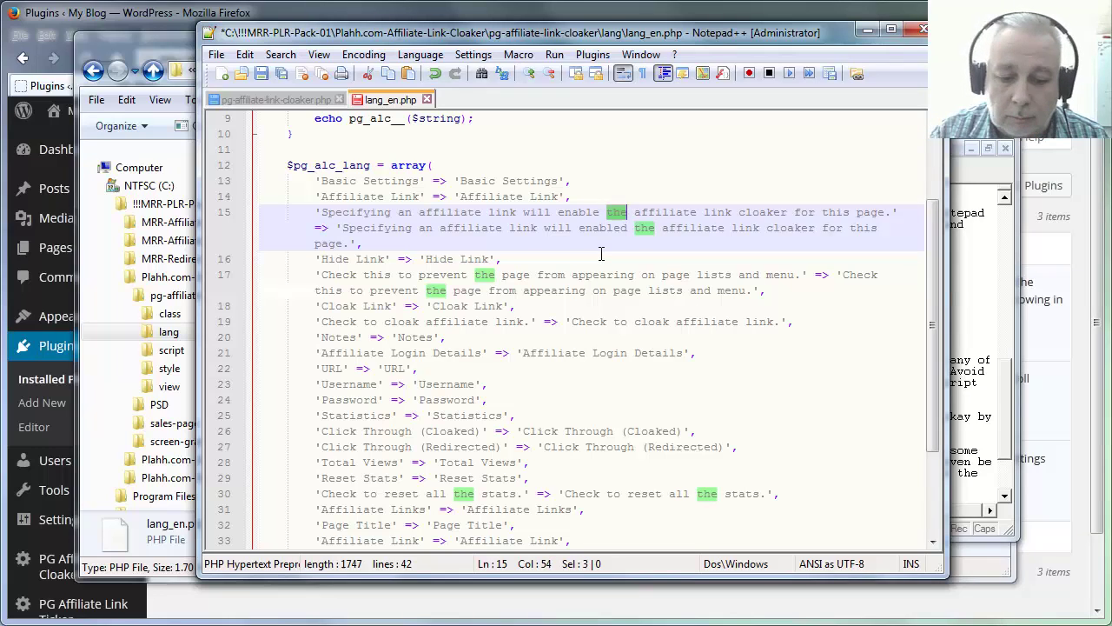
{"action": "type", "text": "Super"}
{"action": "key", "text": "Right"}
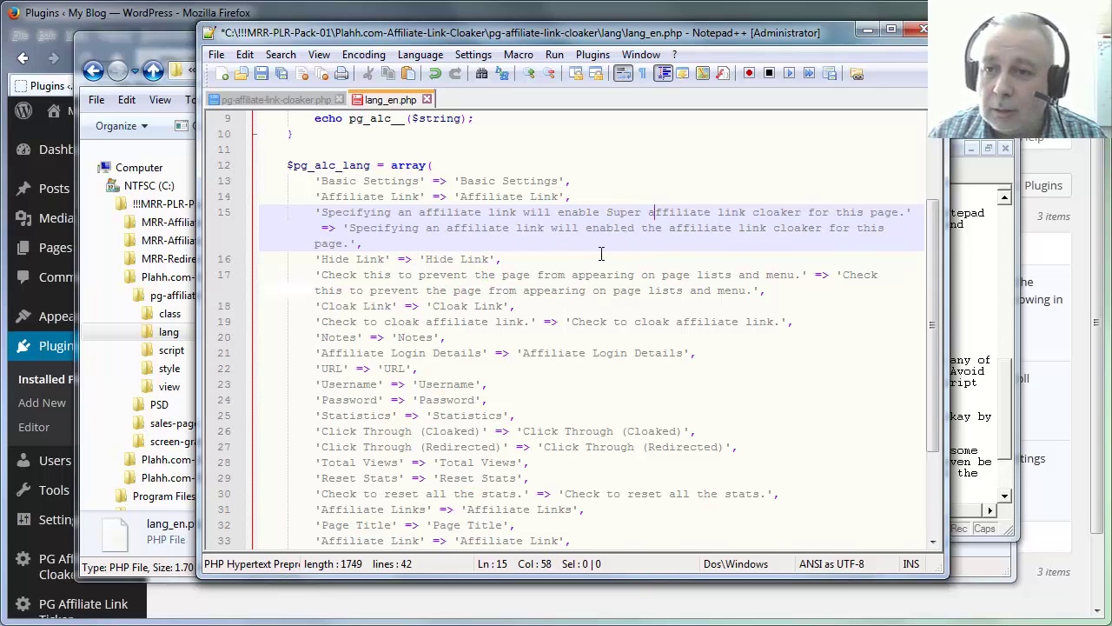
{"action": "key", "text": "Delete"}
{"action": "type", "text": "A"}
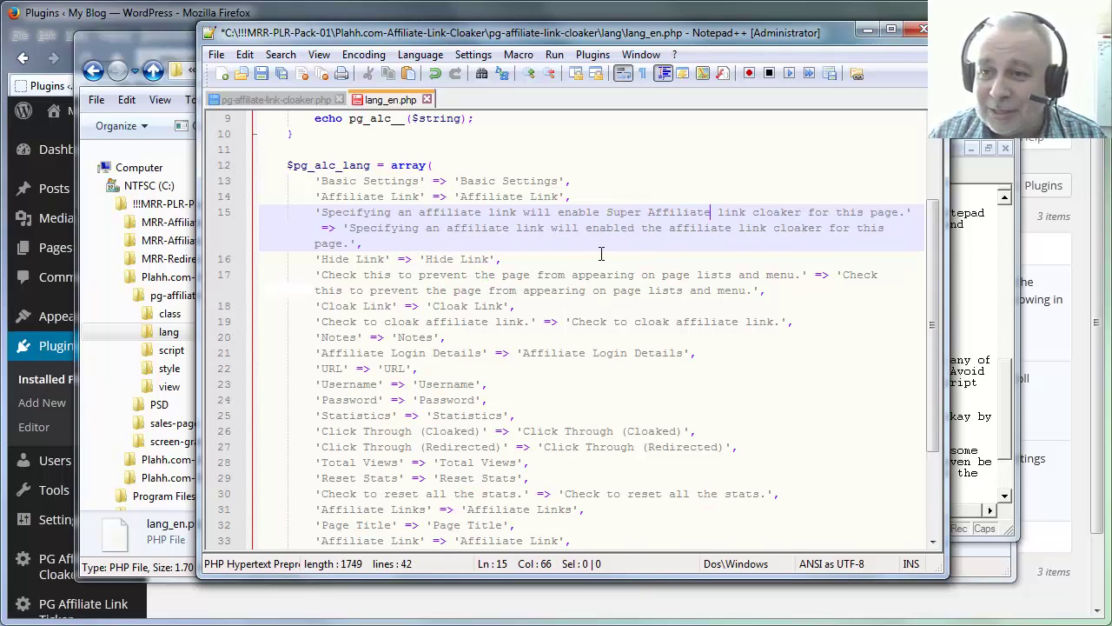
{"action": "key", "text": "shift+Right"}
{"action": "key", "text": "shift+Right"}
{"action": "key", "text": "shift+Right"}
{"action": "key", "text": "shift+Right"}
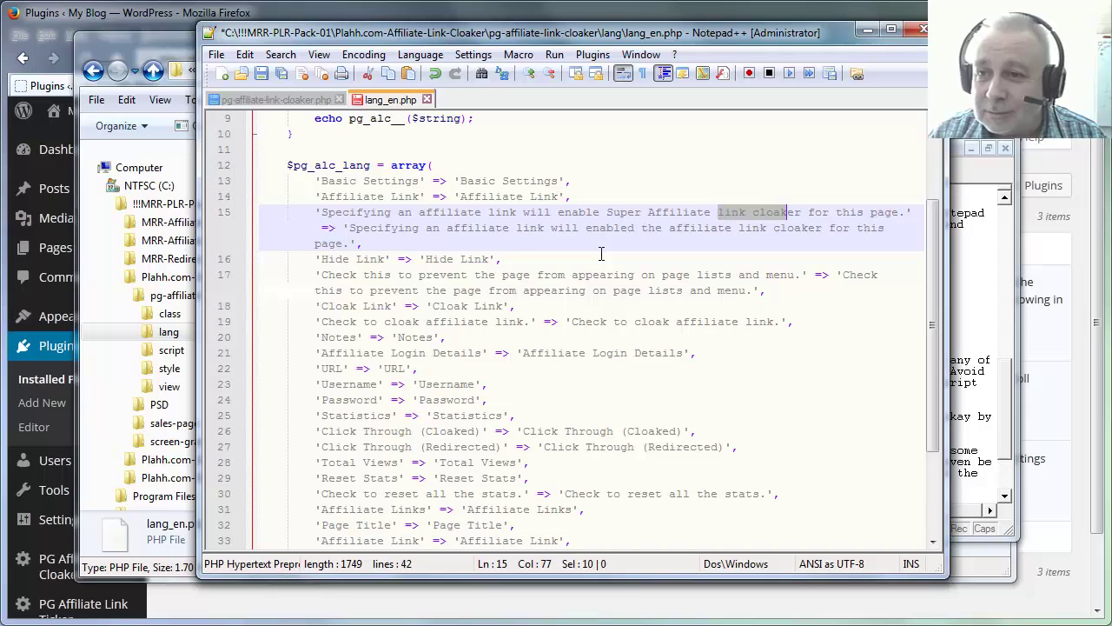
{"action": "type", "text": "Mast"}
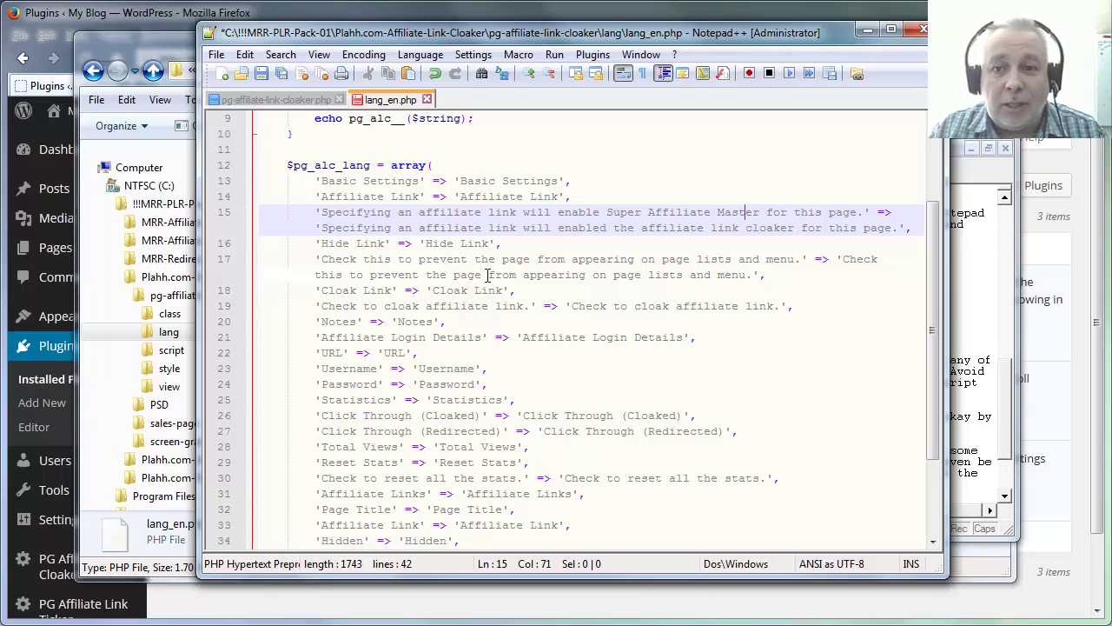
View the PG Affiliate Link Cloaker Affiliate Links page in WordPress admin
{"action": "left_click", "coordinate": [216, 615]}
{"action": "scroll", "coordinate": [100, 517], "scroll_direction": "down", "scroll_amount": 3}
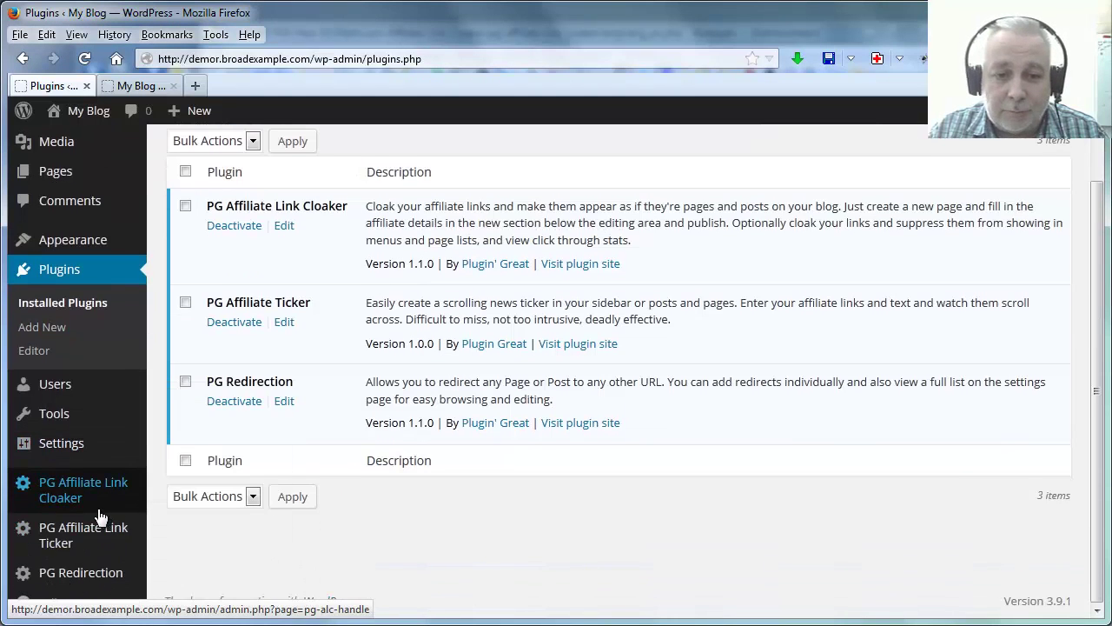
{"action": "left_click", "coordinate": [82, 493]}
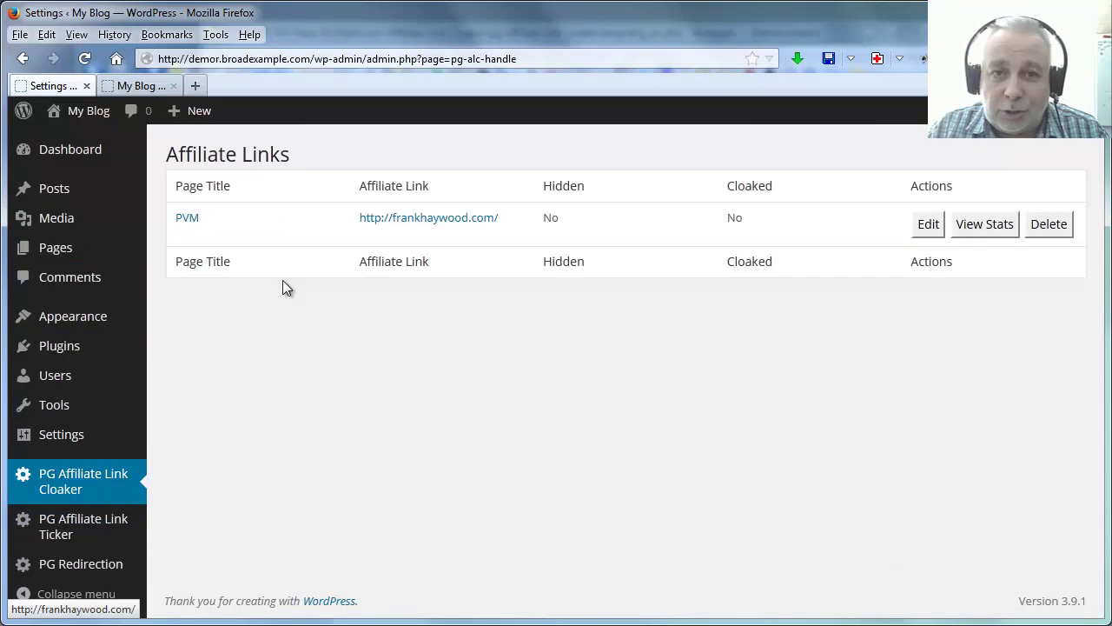
Save the edited lang_en.php in Notepad++
{"action": "key", "text": "alt+Tab"}
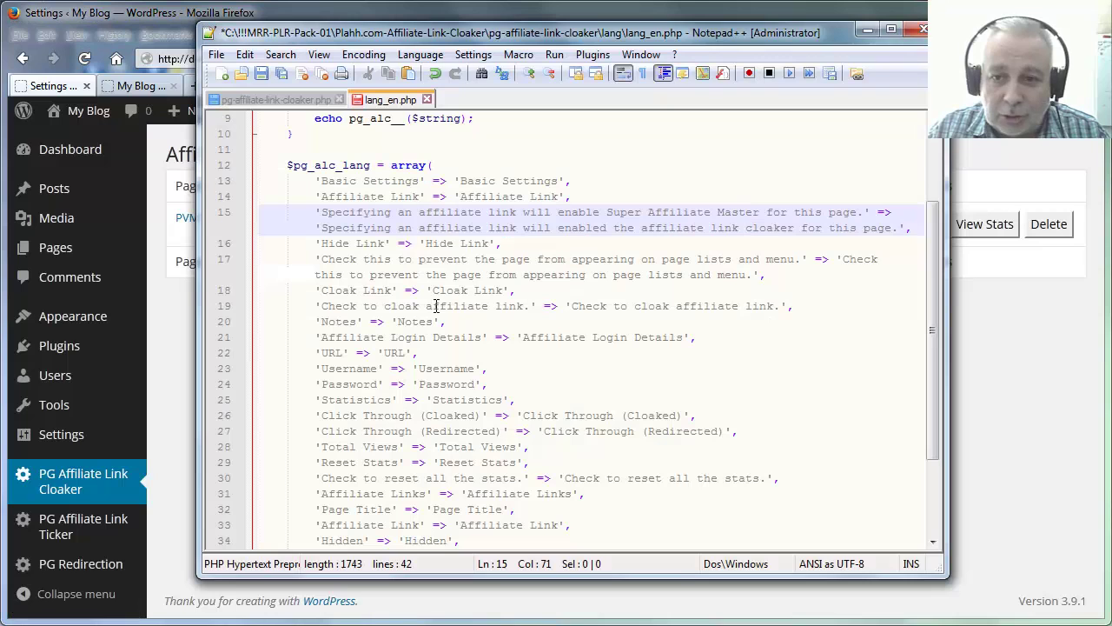
{"action": "left_click", "coordinate": [603, 400]}
{"action": "scroll", "coordinate": [603, 404], "scroll_direction": "down", "scroll_amount": 1}
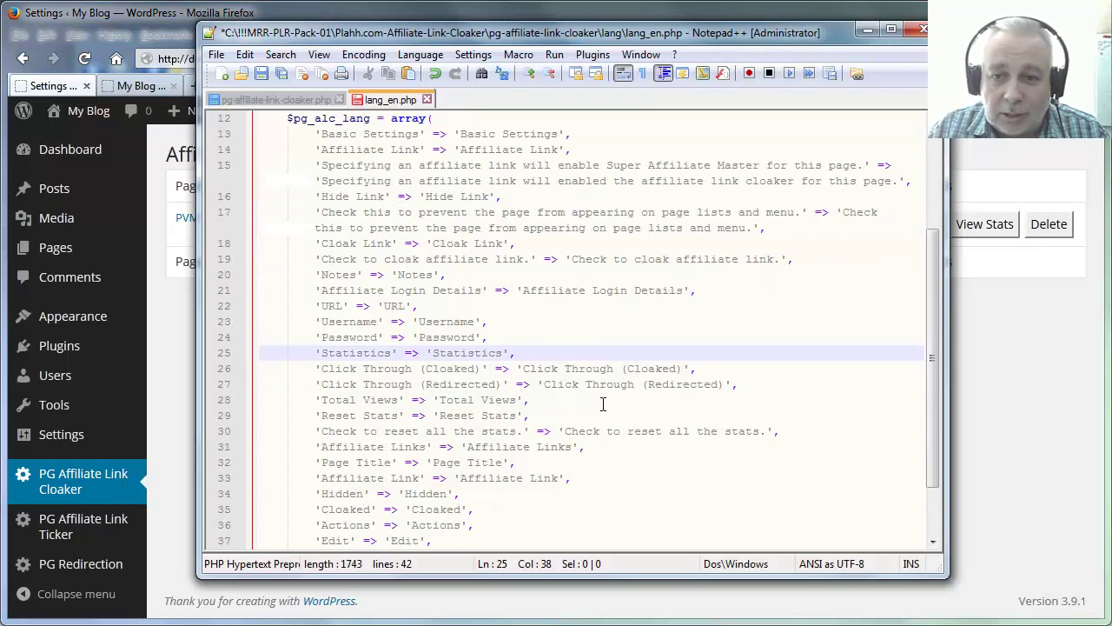
{"action": "scroll", "coordinate": [603, 404], "scroll_direction": "down", "scroll_amount": 2}
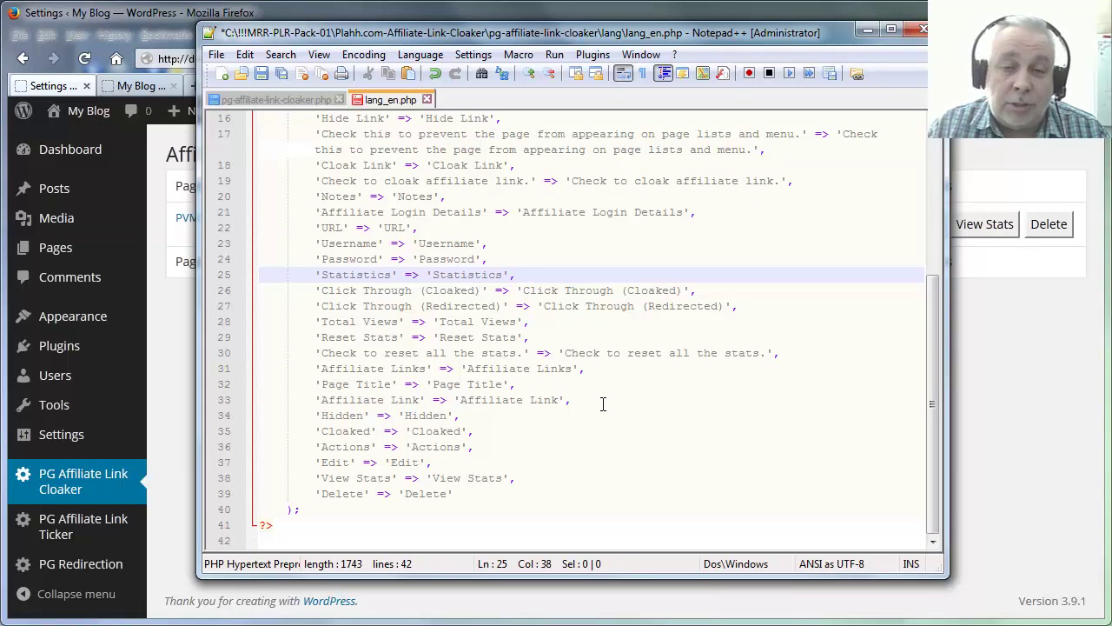
{"action": "left_click", "coordinate": [261, 73]}
Close both files and Notepad++, then show the pg-affiliate-link-cloaker folder in Explorer
{"action": "left_click", "coordinate": [426, 99]}
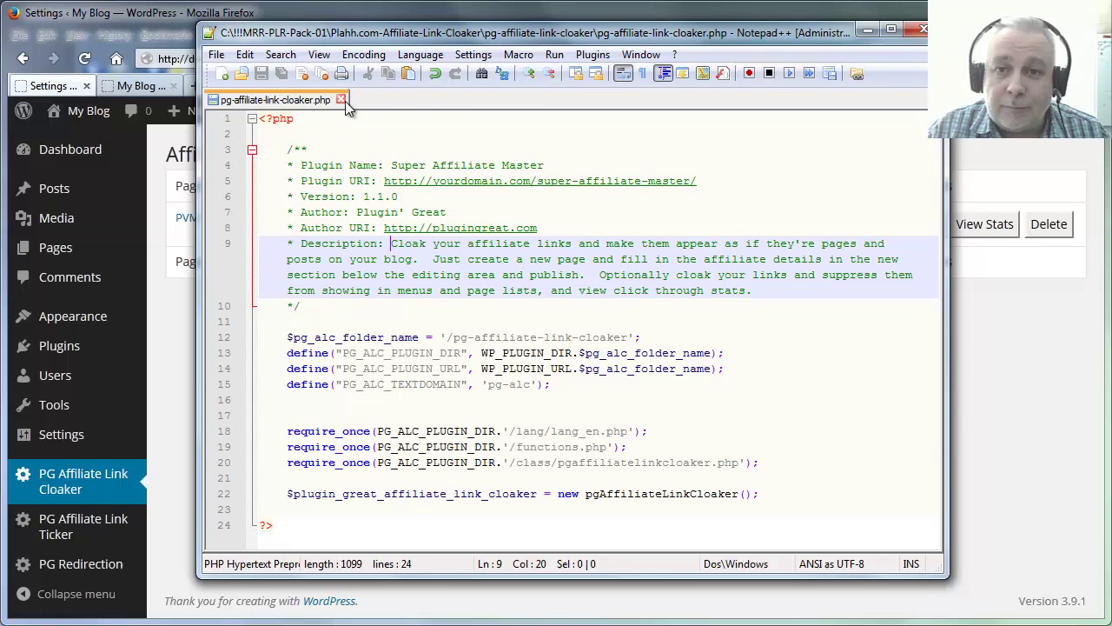
{"action": "left_click", "coordinate": [339, 100]}
{"action": "left_click", "coordinate": [922, 29]}
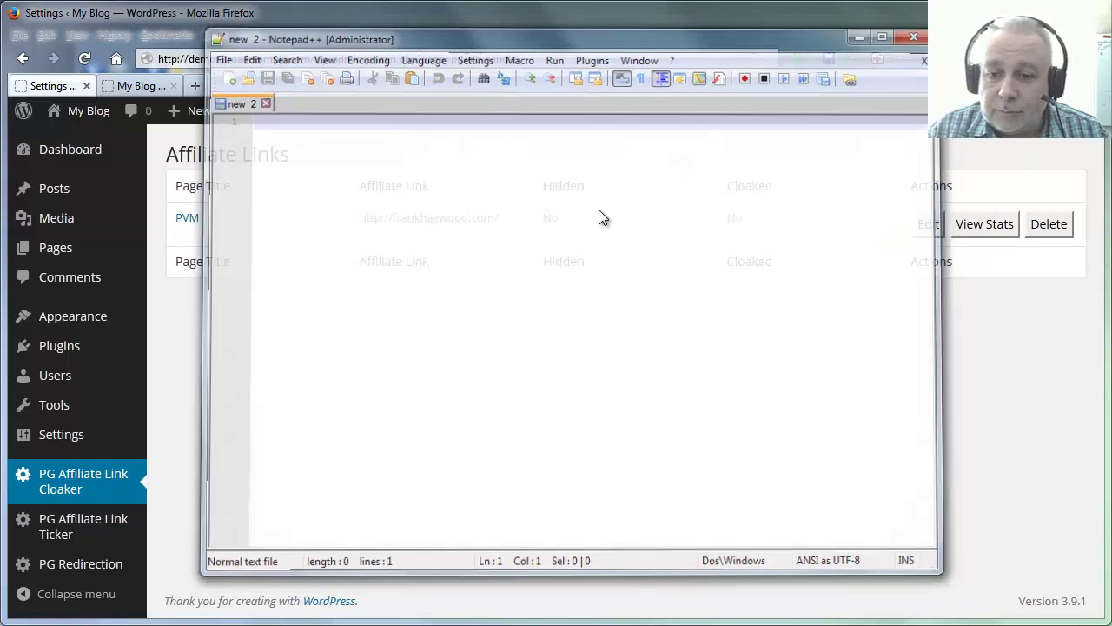
{"action": "key", "text": "alt+Tab"}
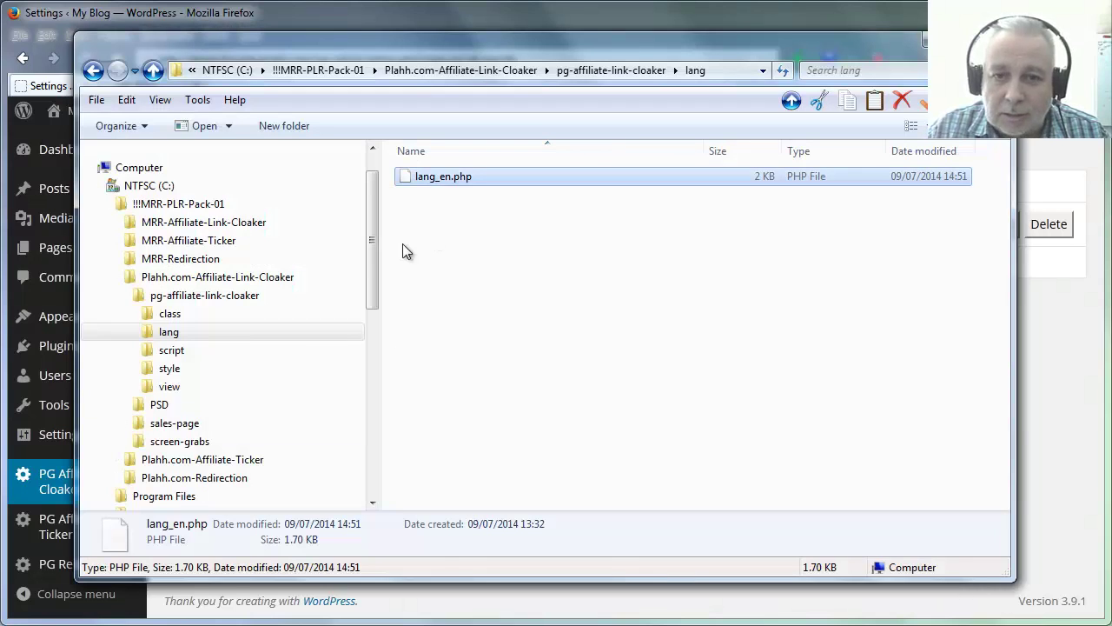
{"action": "left_click", "coordinate": [177, 302]}
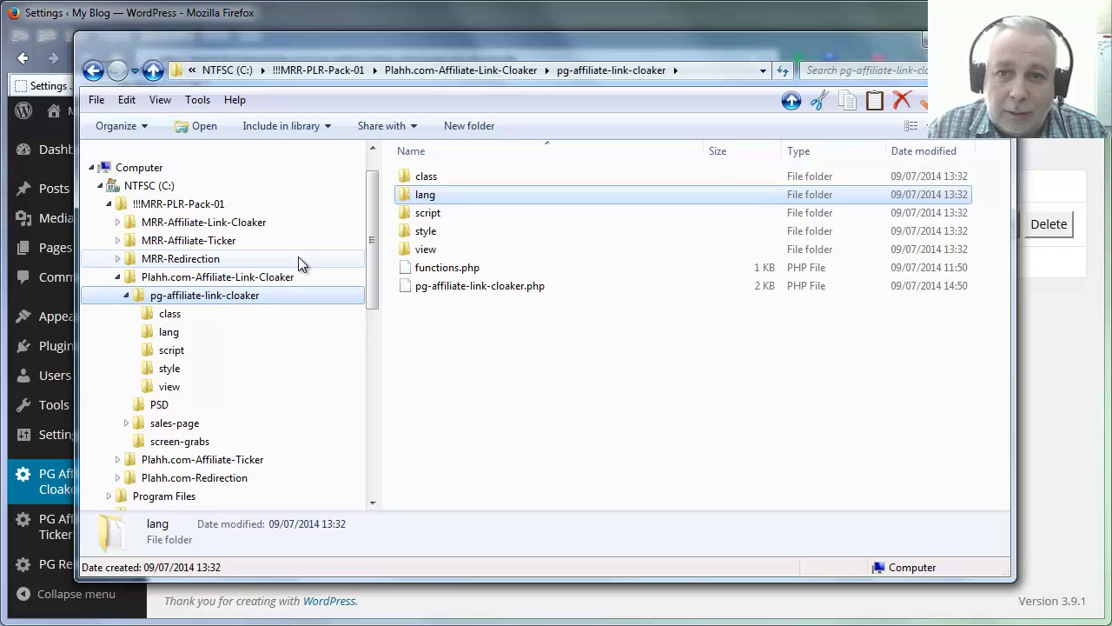
Rename the main plugin file to super-affiliate-master.php
{"action": "left_click", "coordinate": [491, 287]}
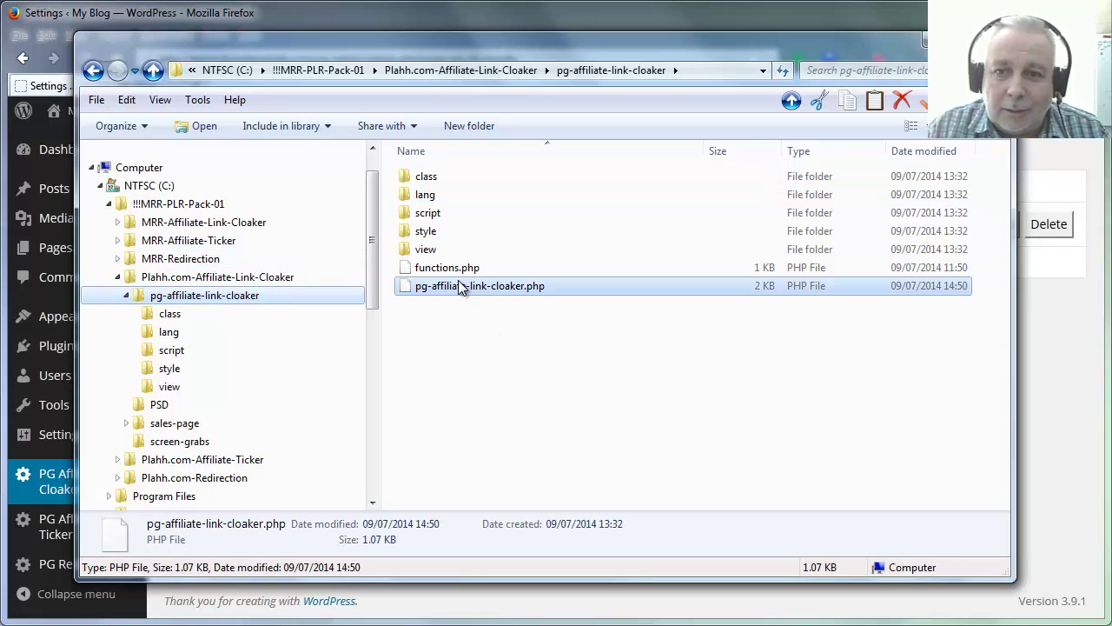
{"action": "key", "text": "F2"}
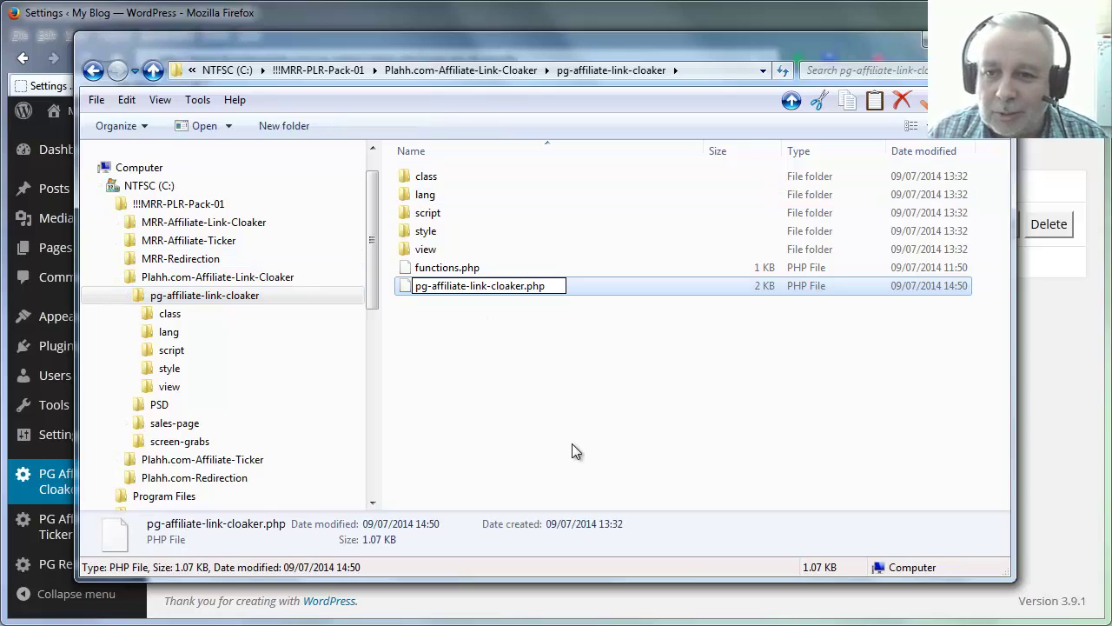
{"action": "key", "text": "shift+Left"}
{"action": "key", "text": "shift+Left"}
{"action": "key", "text": "shift+Left"}
{"action": "key", "text": "shift+Left"}
{"action": "key", "text": "shift+Left"}
{"action": "key", "text": "shift+Left"}
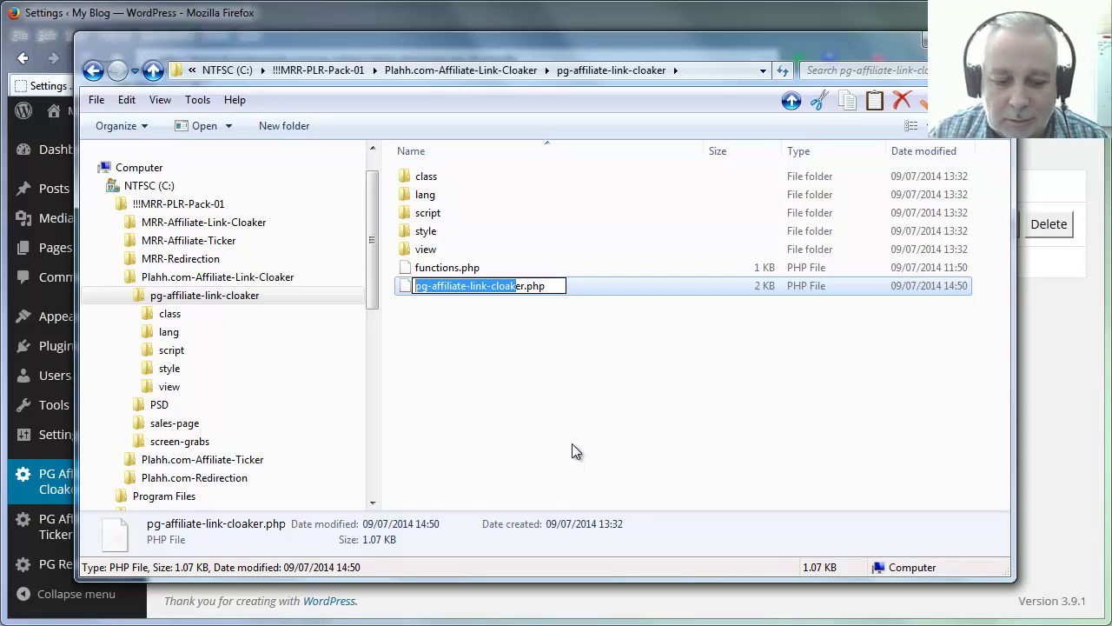
{"action": "type", "text": "super-"}
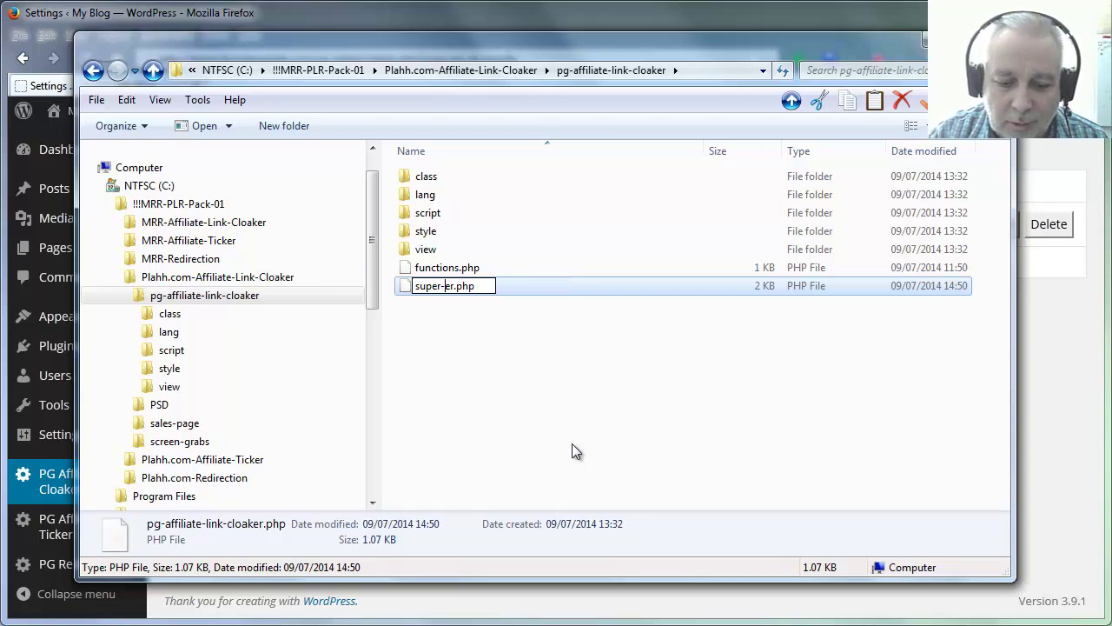
{"action": "type", "text": "affiliate"}
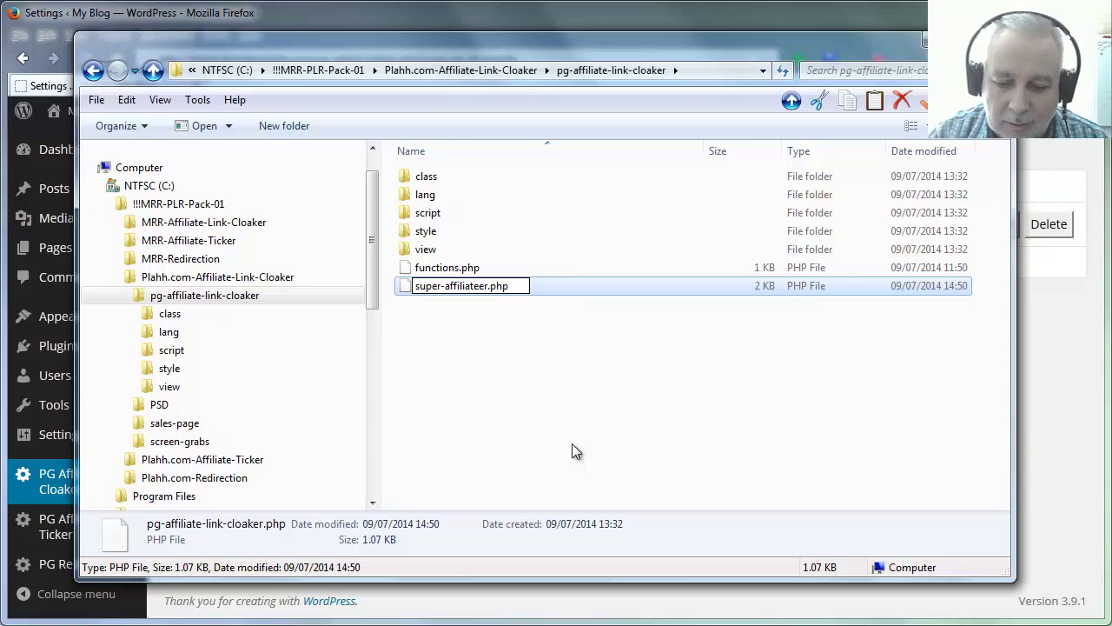
{"action": "type", "text": "-master"}
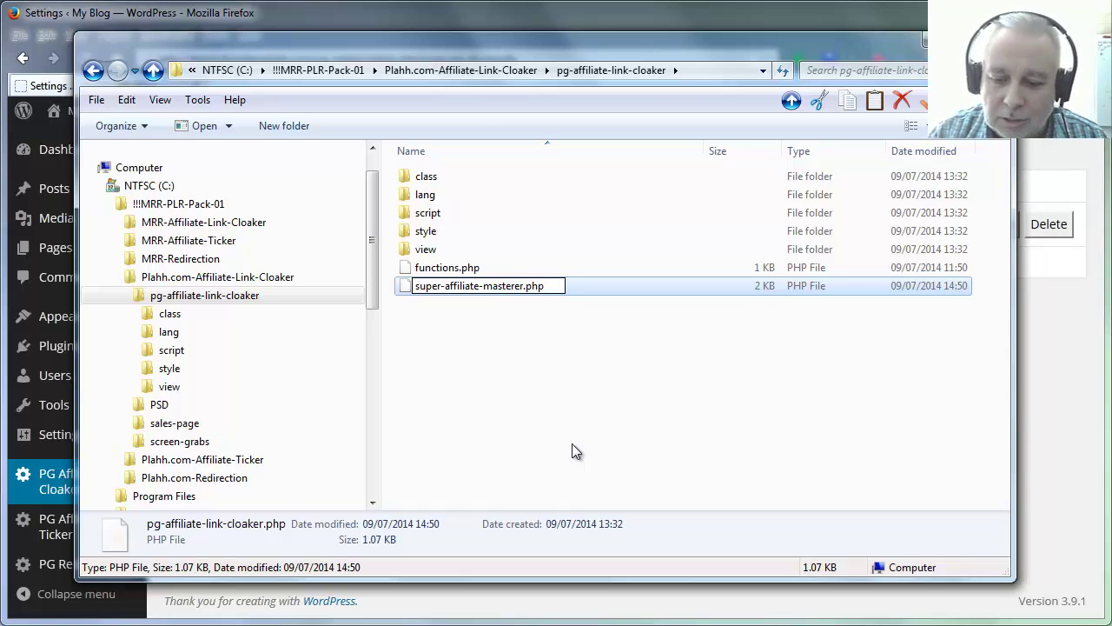
{"action": "key", "text": "Delete"}
{"action": "key", "text": "Delete"}
{"action": "key", "text": "Return"}
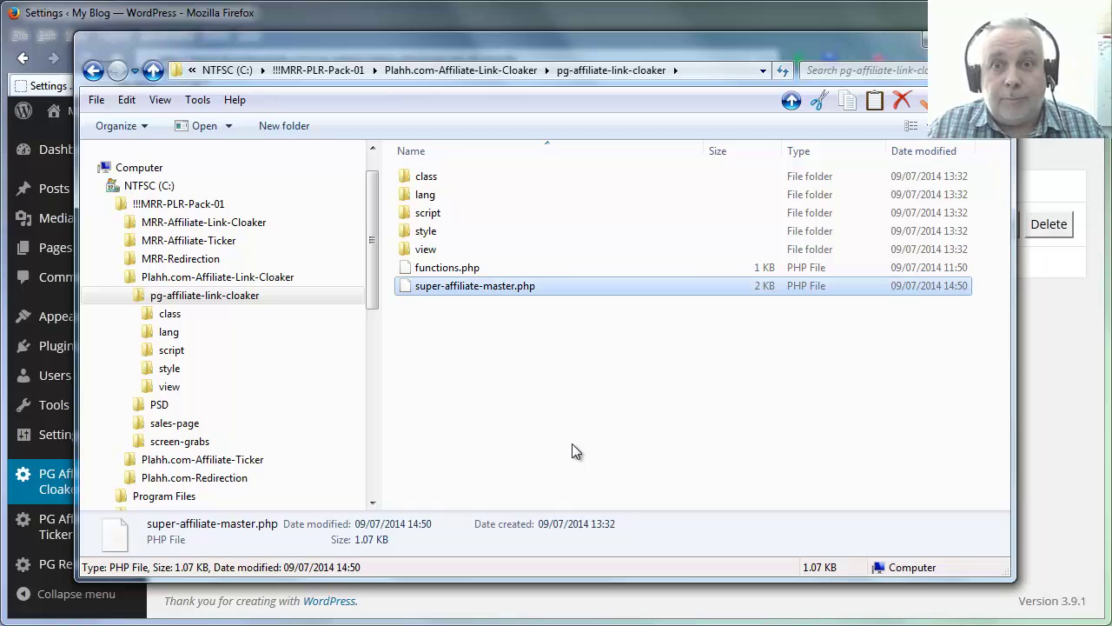
Check super-affiliate-master.php in Notepad++, then close the file and the editor
{"action": "right_click", "coordinate": [480, 286]}
{"action": "left_click", "coordinate": [534, 313]}
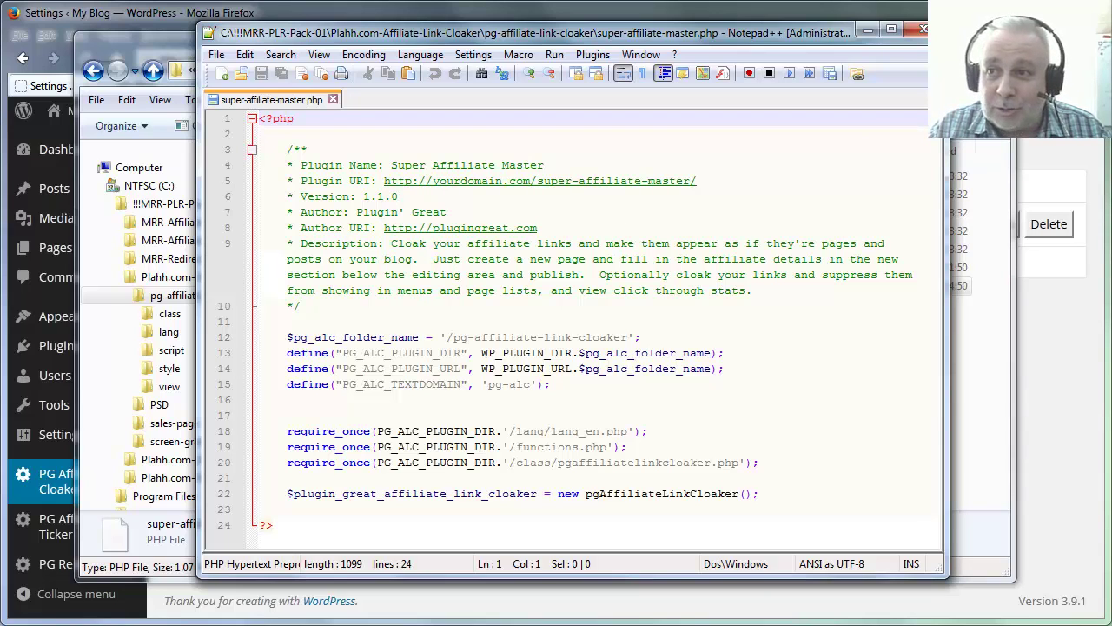
{"action": "key", "text": "ctrl+w"}
{"action": "left_click", "coordinate": [923, 29]}
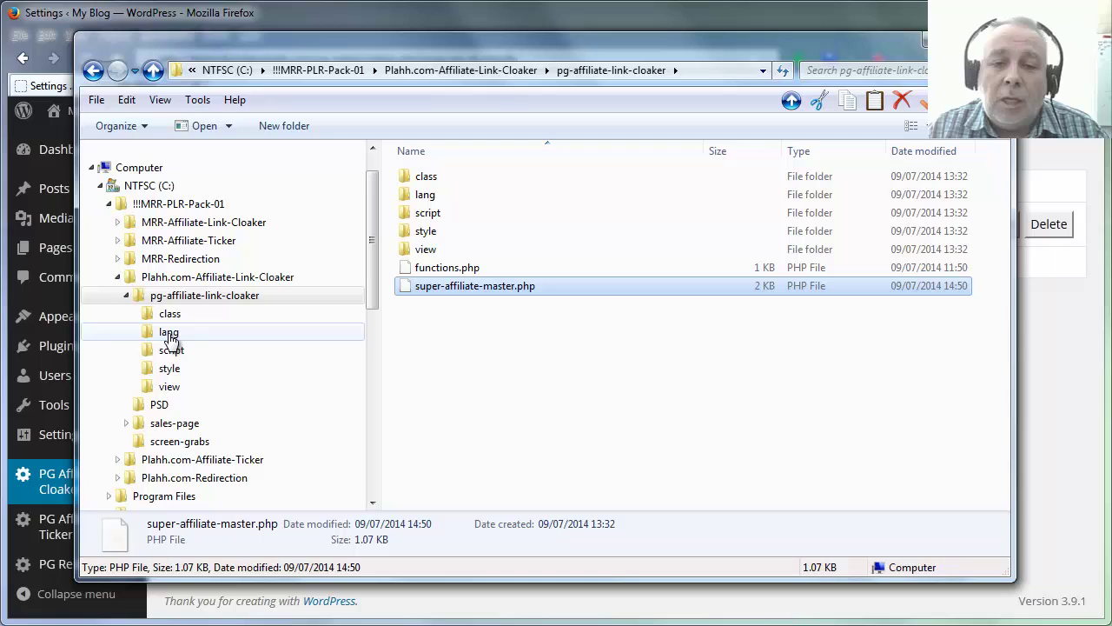
Rename the pg-affiliate-link-cloaker folder to super-affiliate-master
{"action": "left_click", "coordinate": [172, 281]}
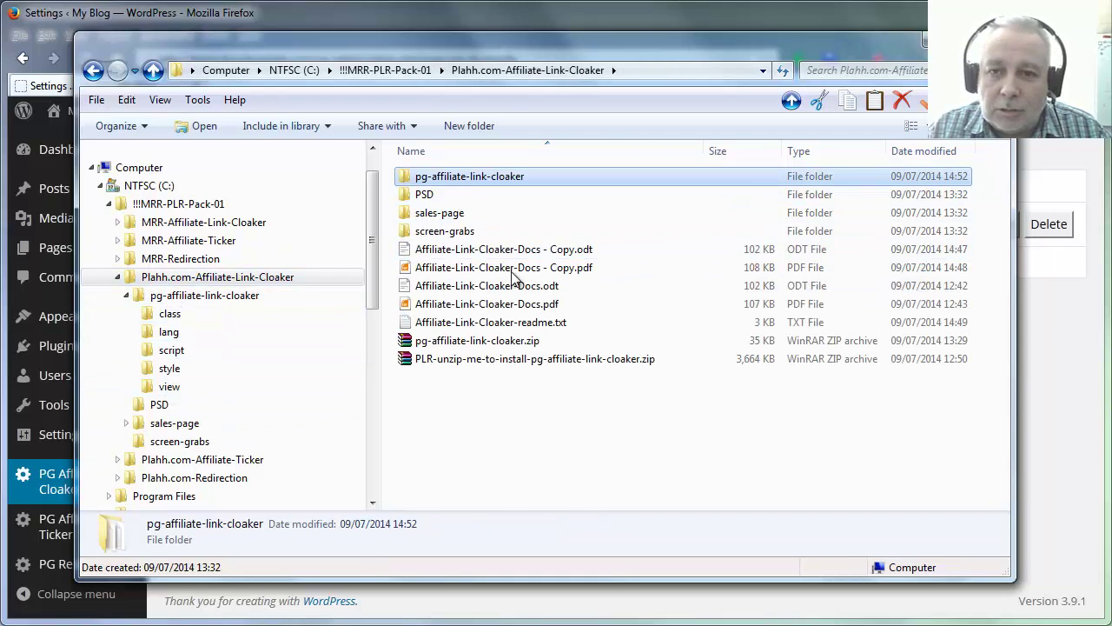
{"action": "key", "text": "F2"}
{"action": "key", "text": "End"}
{"action": "key", "text": "Left"}
{"action": "key", "text": "Left"}
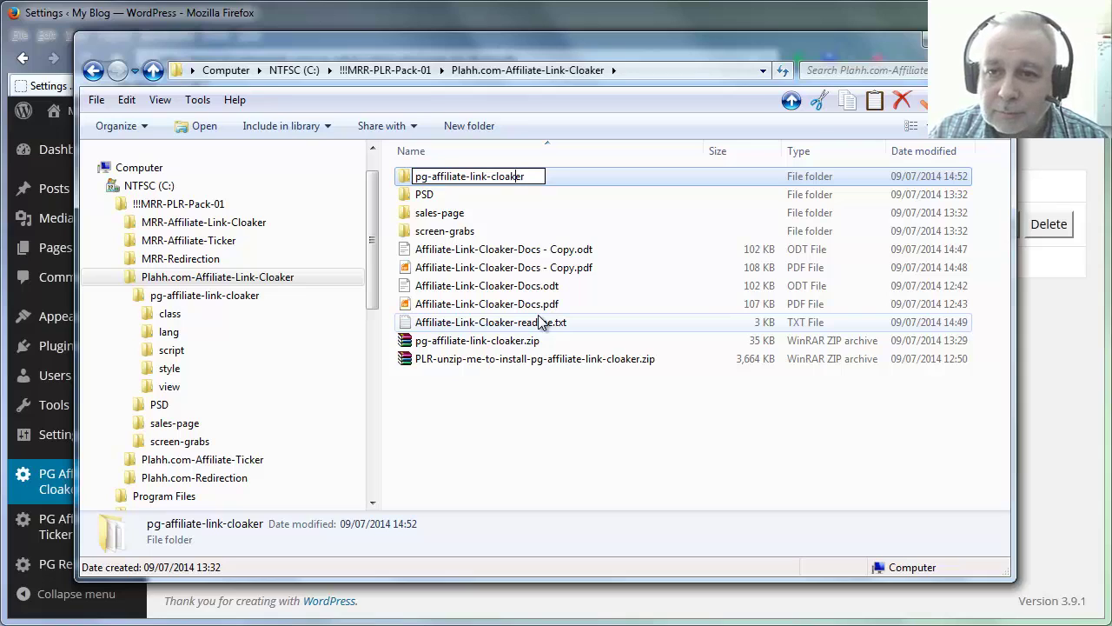
{"action": "key", "text": "shift+Left"}
{"action": "key", "text": "shift+Left"}
{"action": "key", "text": "shift+Left"}
{"action": "key", "text": "shift+Left"}
{"action": "key", "text": "shift+Left"}
{"action": "key", "text": "shift+Left"}
{"action": "type", "text": "s"}
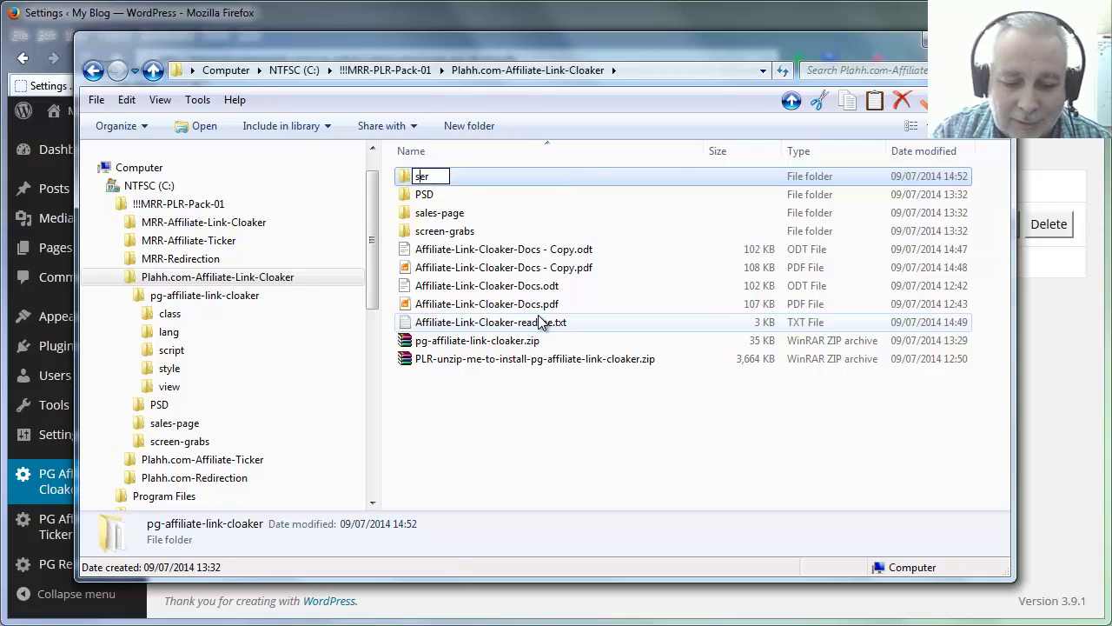
{"action": "type", "text": "uper-affilia"}
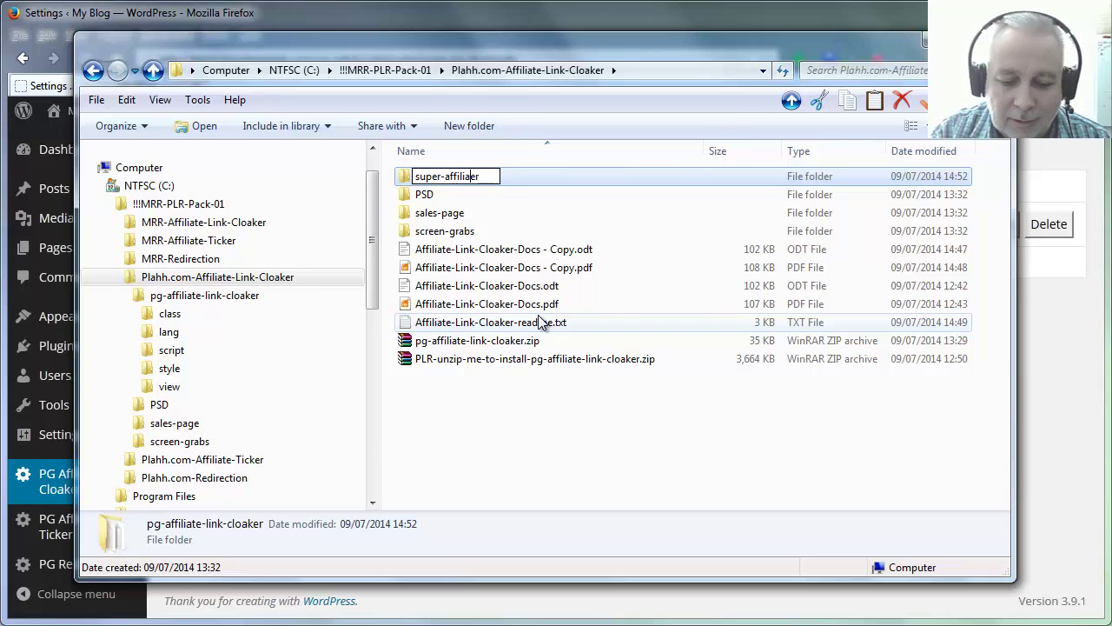
{"action": "type", "text": "te-mast"}
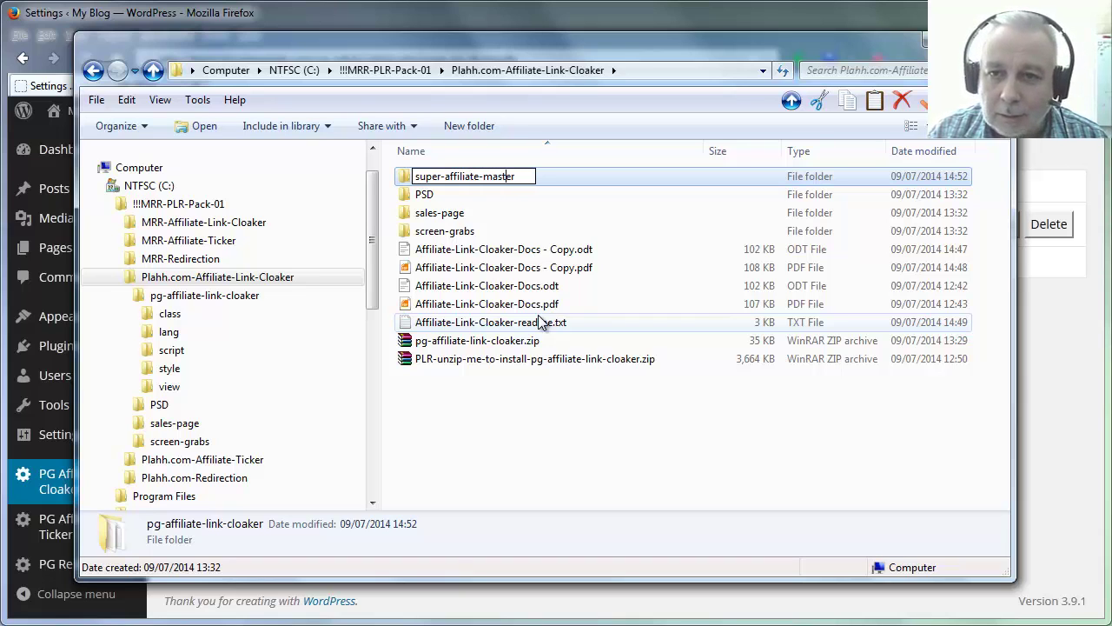
{"action": "key", "text": "Return"}
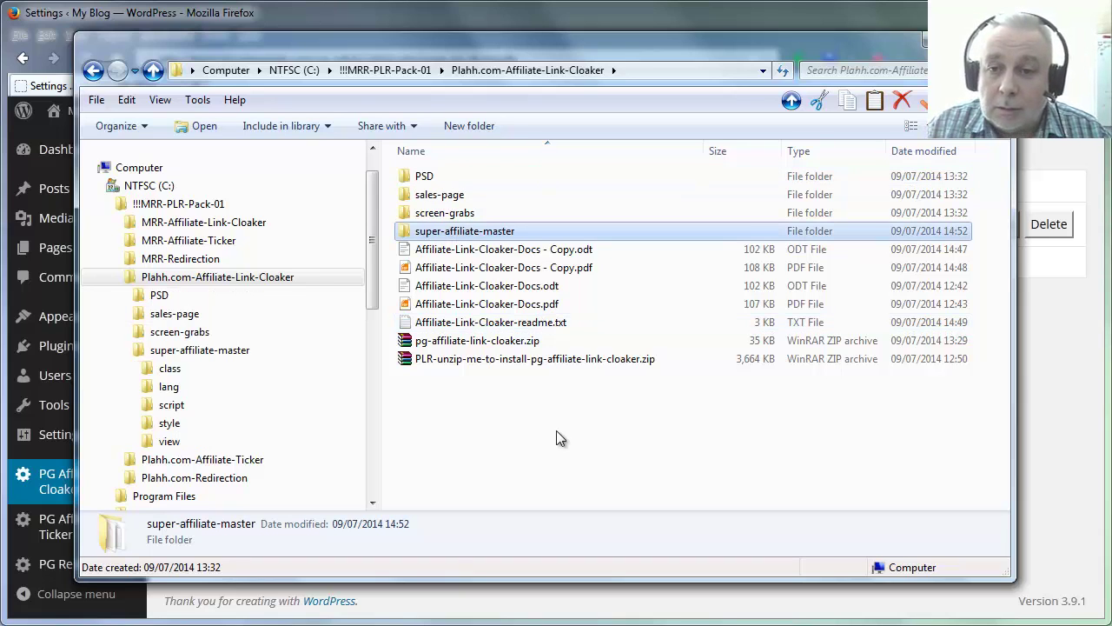
Compress the super-affiliate-master folder into super-affiliate-master.zip
{"action": "left_click", "coordinate": [556, 430]}
{"action": "right_click", "coordinate": [479, 235]}
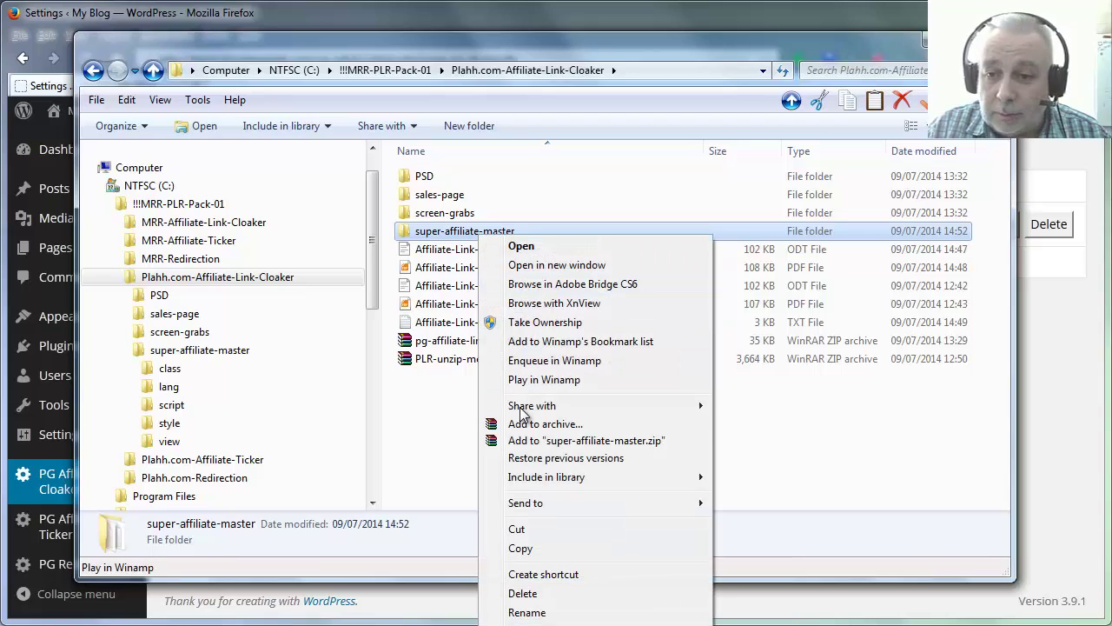
{"action": "left_click", "coordinate": [521, 441]}
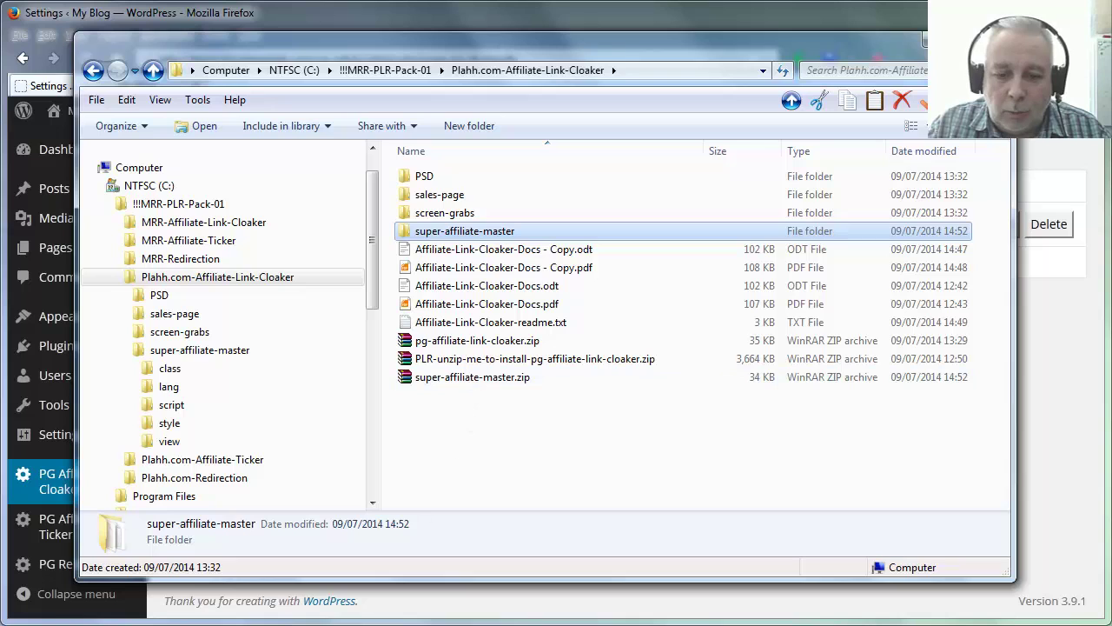
{"action": "double_click", "coordinate": [490, 321]}
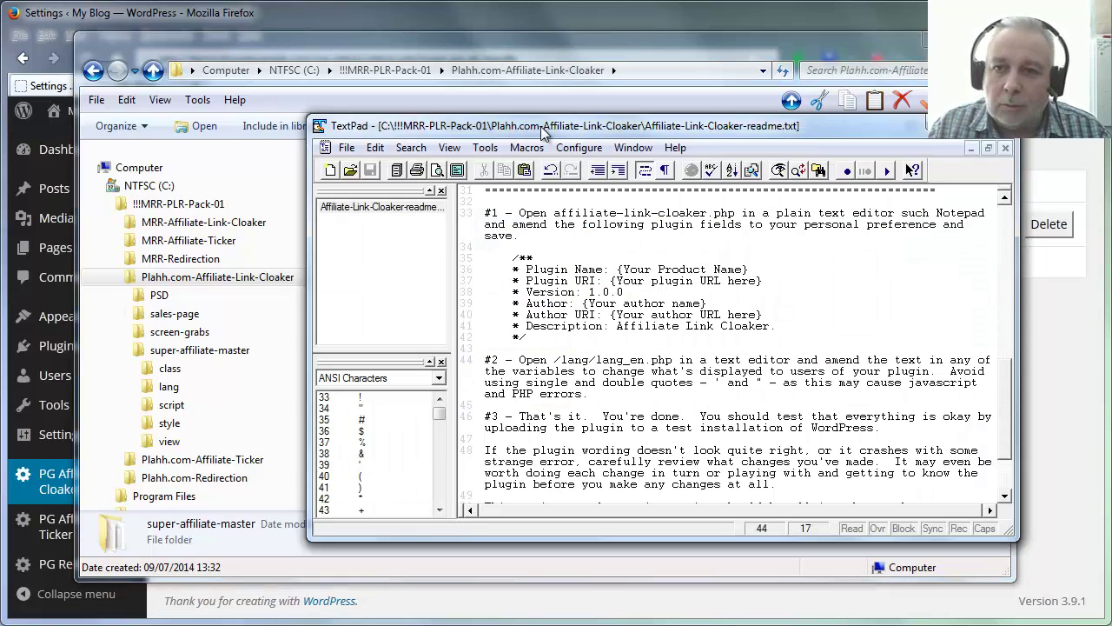
{"action": "left_click_drag", "start_coordinate": [517, 126], "coordinate": [378, 33]}
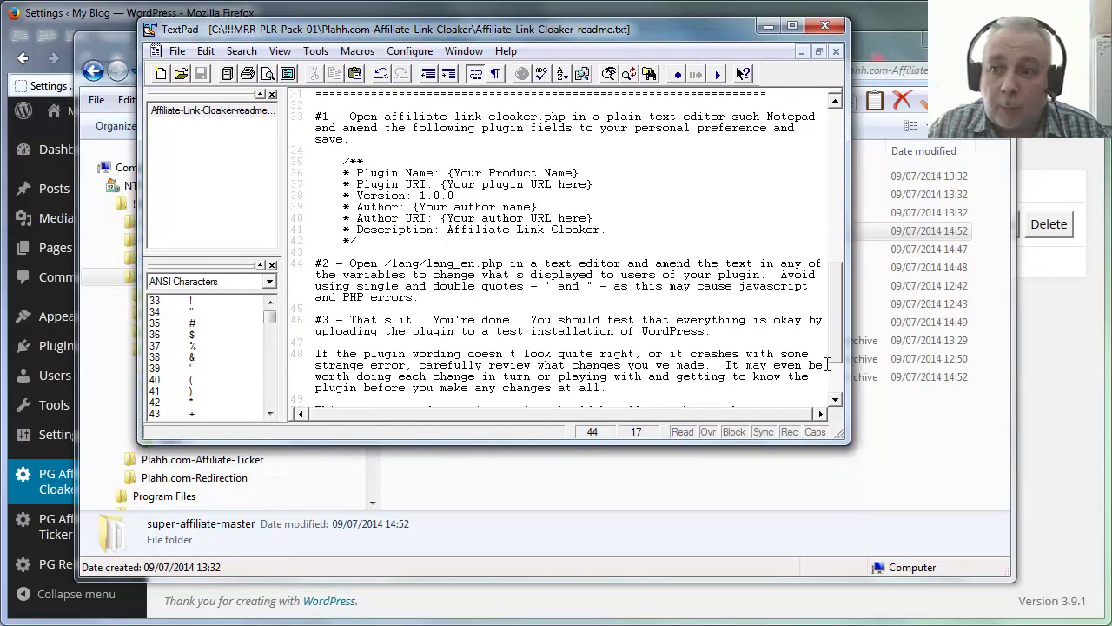
{"action": "left_click_drag", "start_coordinate": [840, 433], "coordinate": [967, 511]}
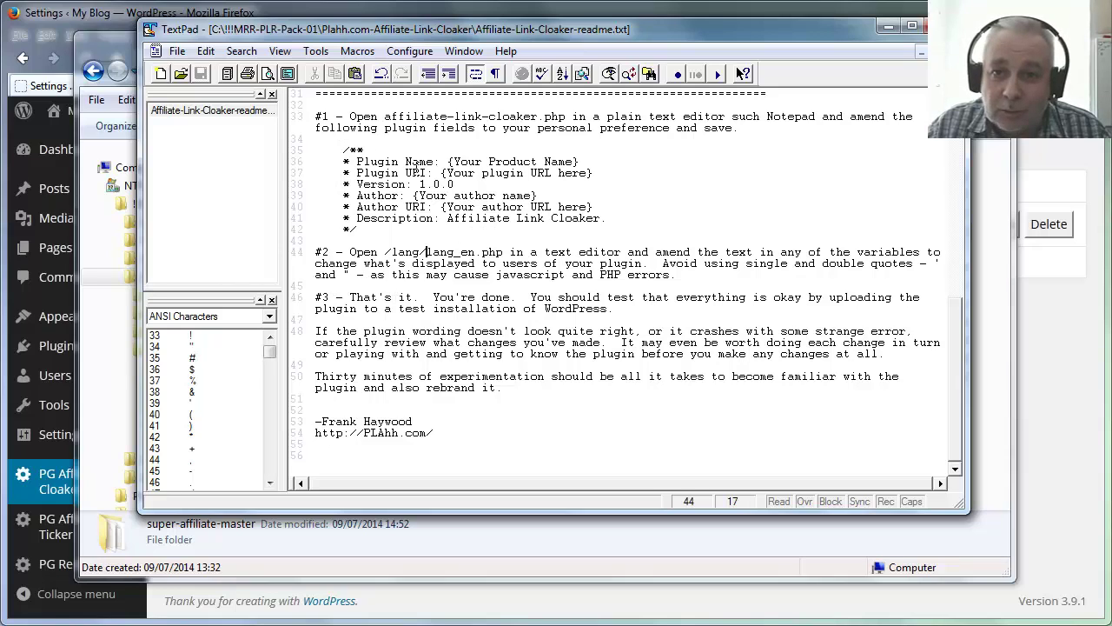
{"action": "left_click_drag", "start_coordinate": [601, 219], "coordinate": [342, 151]}
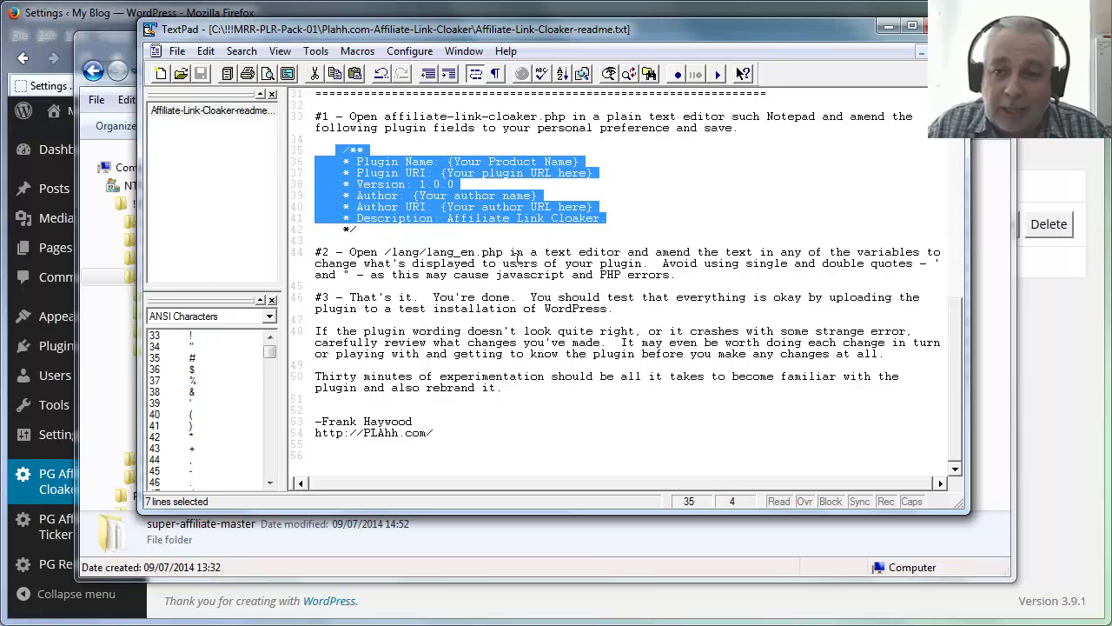
{"action": "left_click", "coordinate": [522, 259]}
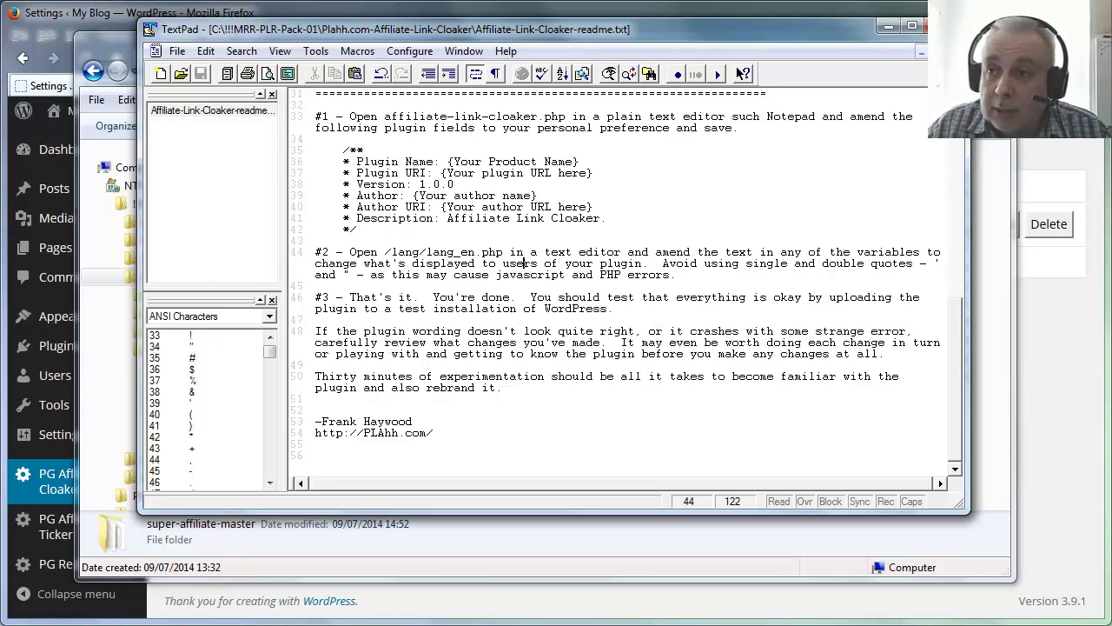
{"action": "left_click", "coordinate": [956, 51]}
{"action": "left_click", "coordinate": [948, 28]}
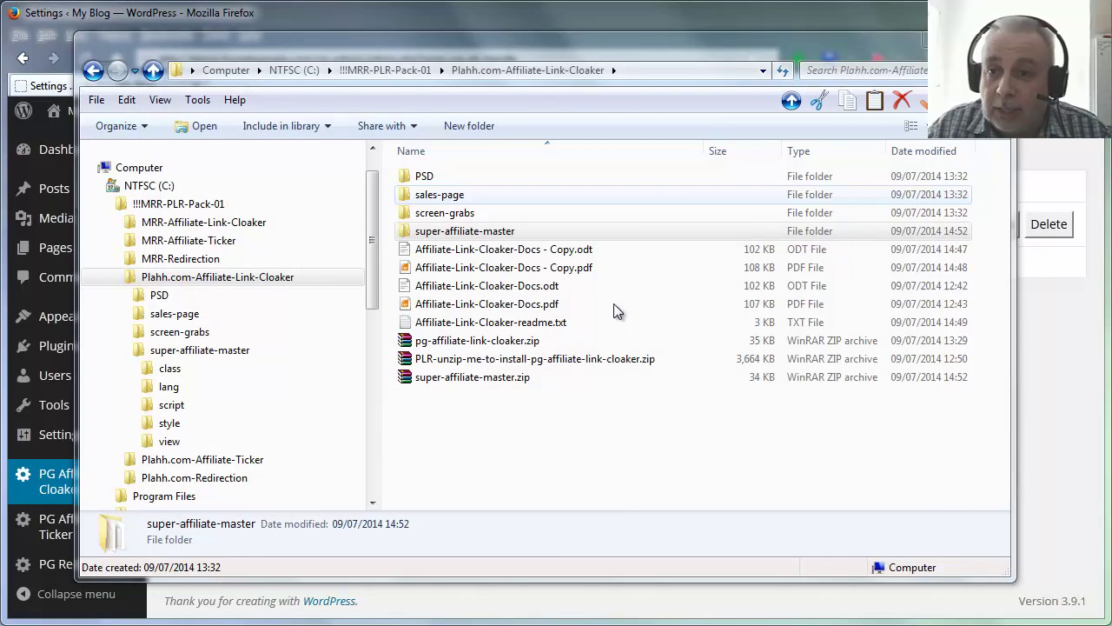
{"action": "left_click", "coordinate": [480, 461]}
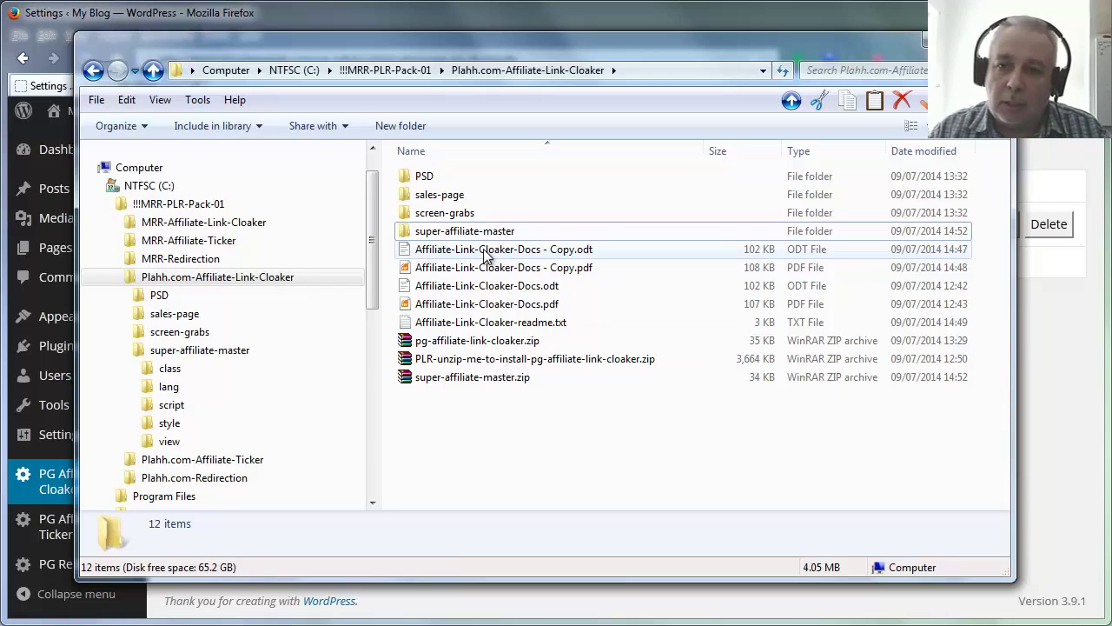
{"action": "mouse_move", "coordinate": [504, 268]}
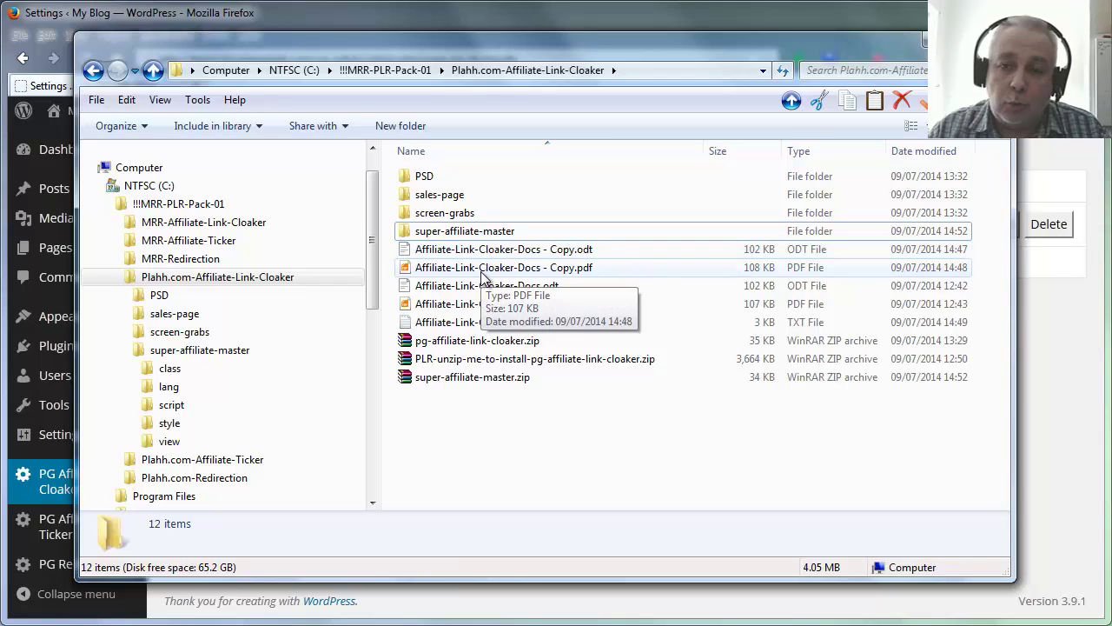
{"action": "double_click", "coordinate": [478, 249]}
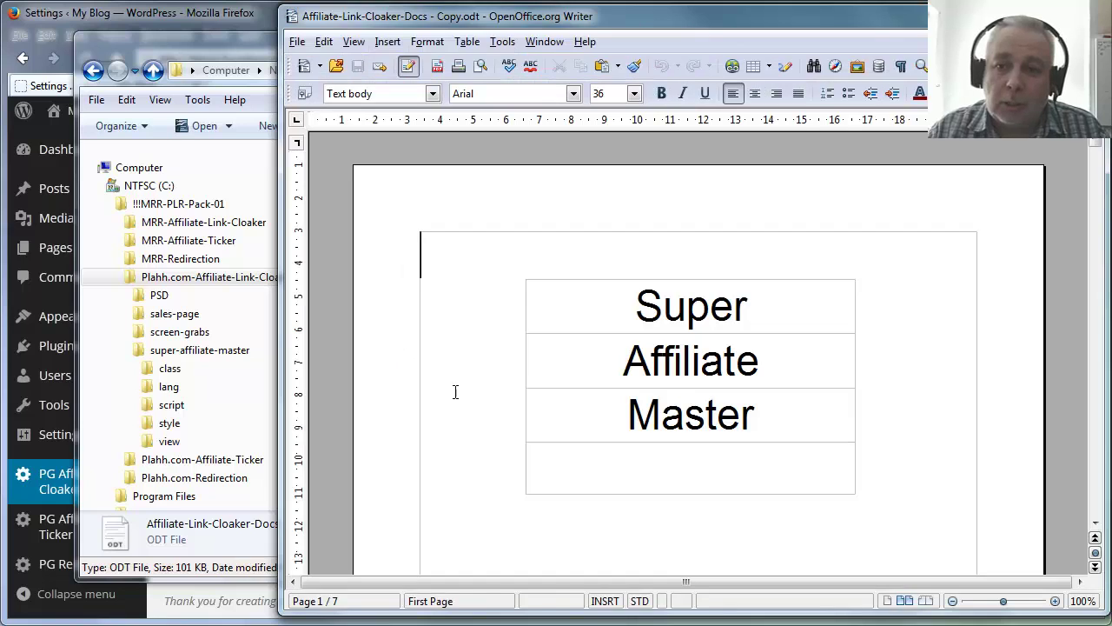
{"action": "scroll", "coordinate": [490, 402], "scroll_direction": "down", "scroll_amount": 3}
{"action": "scroll", "coordinate": [490, 402], "scroll_direction": "down", "scroll_amount": 3}
{"action": "scroll", "coordinate": [490, 403], "scroll_direction": "down", "scroll_amount": 3}
{"action": "scroll", "coordinate": [489, 402], "scroll_direction": "down", "scroll_amount": 3}
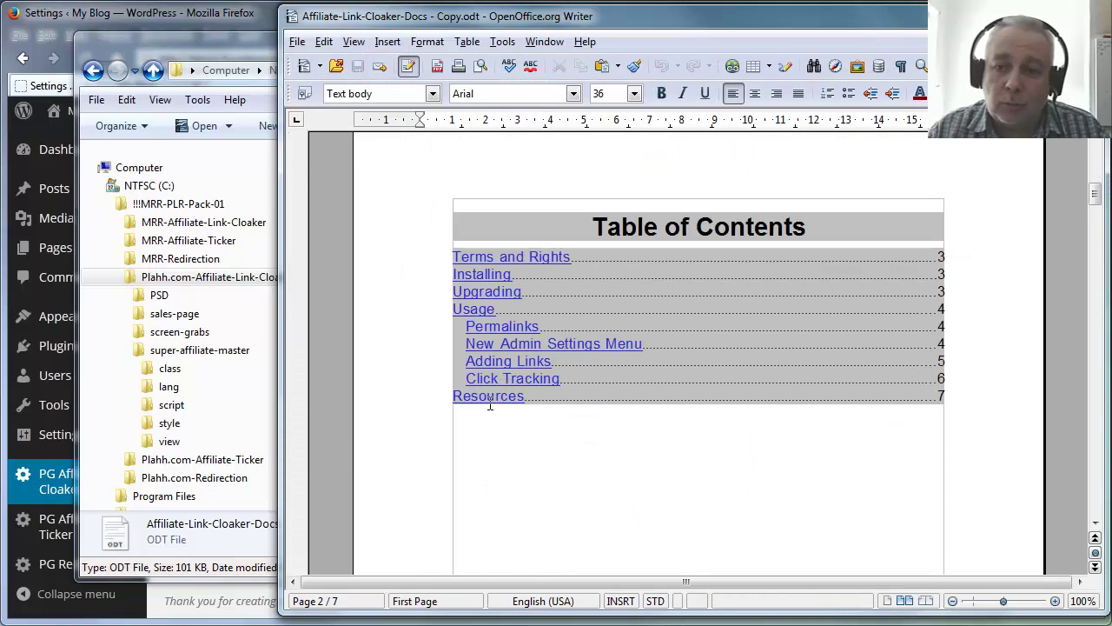
{"action": "scroll", "coordinate": [489, 403], "scroll_direction": "down", "scroll_amount": 3}
{"action": "scroll", "coordinate": [489, 403], "scroll_direction": "down", "scroll_amount": 3}
{"action": "scroll", "coordinate": [489, 402], "scroll_direction": "down", "scroll_amount": 5}
{"action": "scroll", "coordinate": [489, 402], "scroll_direction": "down", "scroll_amount": 5}
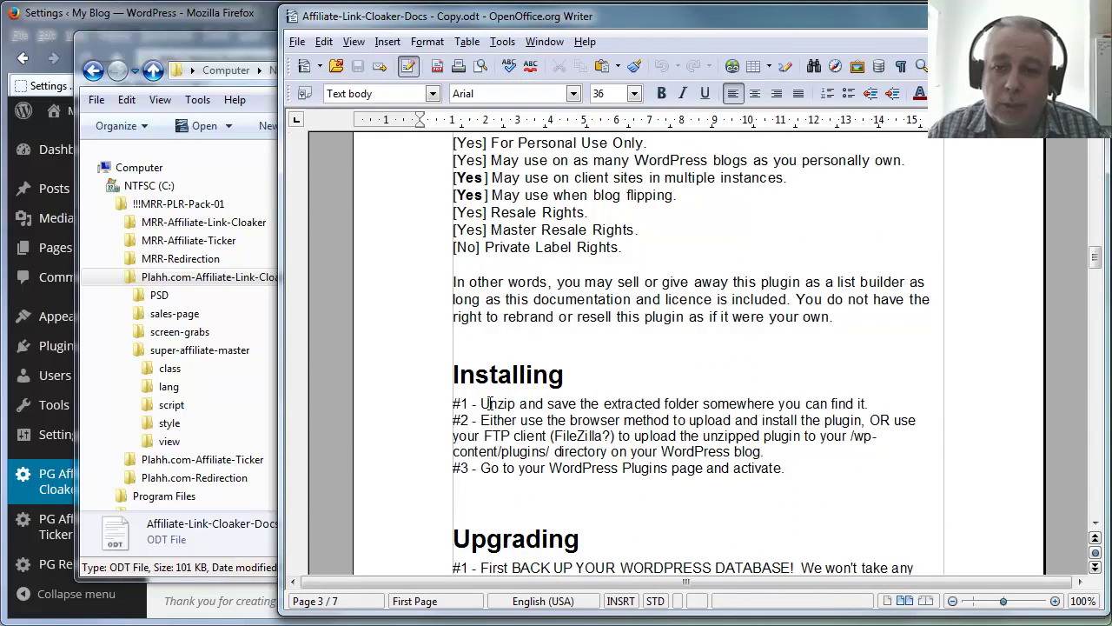
{"action": "scroll", "coordinate": [489, 402], "scroll_direction": "down", "scroll_amount": 4}
{"action": "scroll", "coordinate": [489, 403], "scroll_direction": "down", "scroll_amount": 1}
{"action": "scroll", "coordinate": [599, 348], "scroll_direction": "down", "scroll_amount": 4}
{"action": "scroll", "coordinate": [614, 384], "scroll_direction": "down", "scroll_amount": 3}
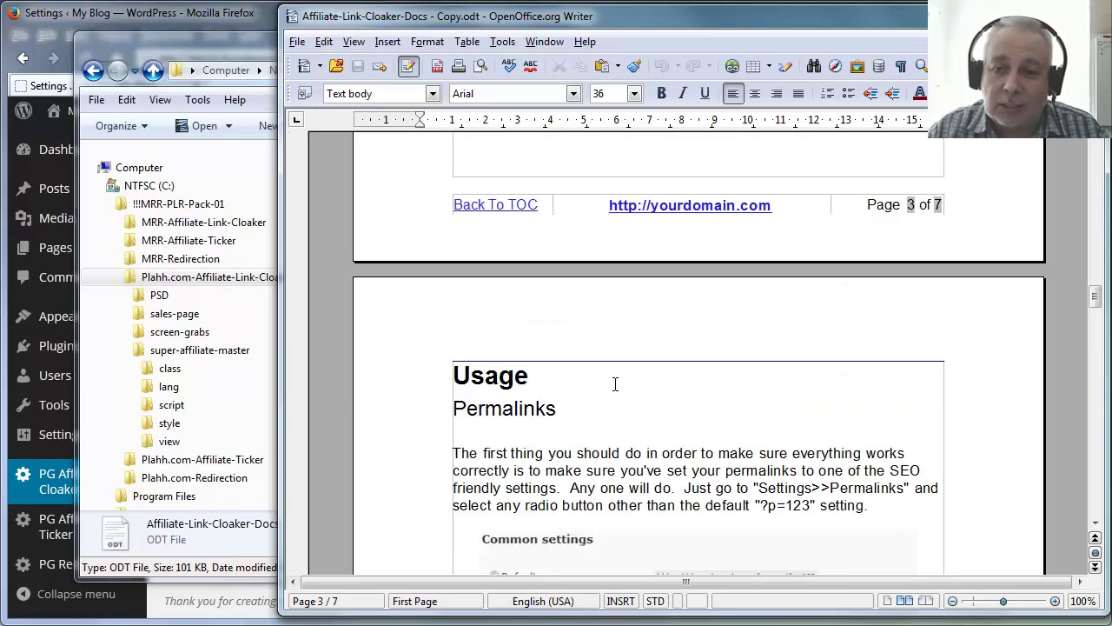
{"action": "scroll", "coordinate": [614, 384], "scroll_direction": "down", "scroll_amount": 5}
{"action": "scroll", "coordinate": [614, 384], "scroll_direction": "down", "scroll_amount": 1}
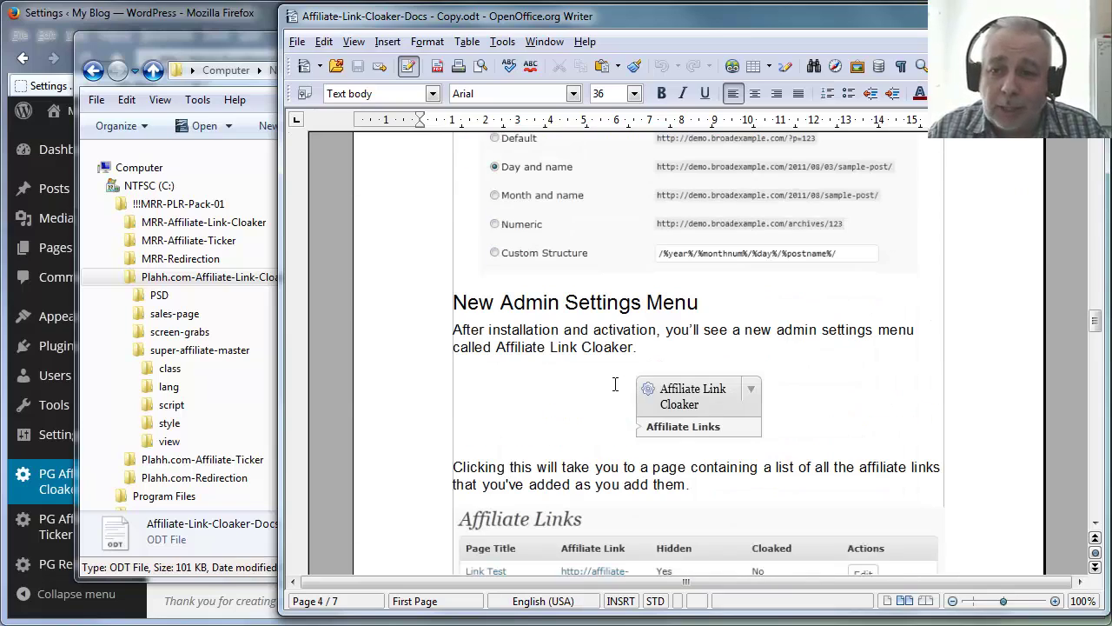
{"action": "scroll", "coordinate": [615, 384], "scroll_direction": "down", "scroll_amount": 5}
{"action": "scroll", "coordinate": [615, 384], "scroll_direction": "down", "scroll_amount": 4}
{"action": "scroll", "coordinate": [615, 384], "scroll_direction": "down", "scroll_amount": 5}
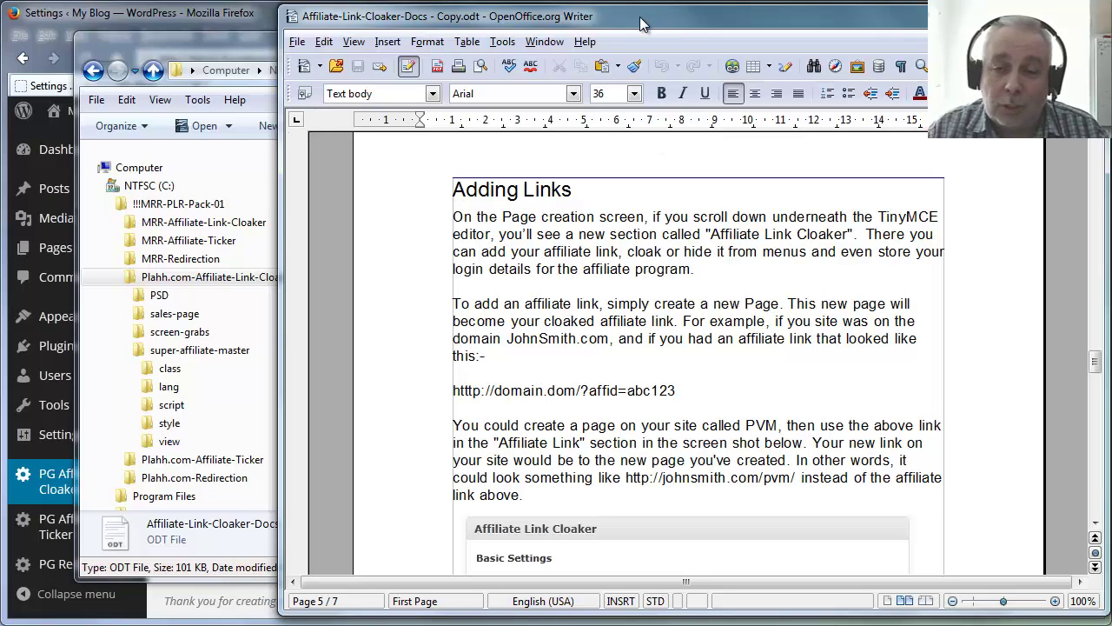
{"action": "left_click_drag", "start_coordinate": [646, 16], "coordinate": [504, 23]}
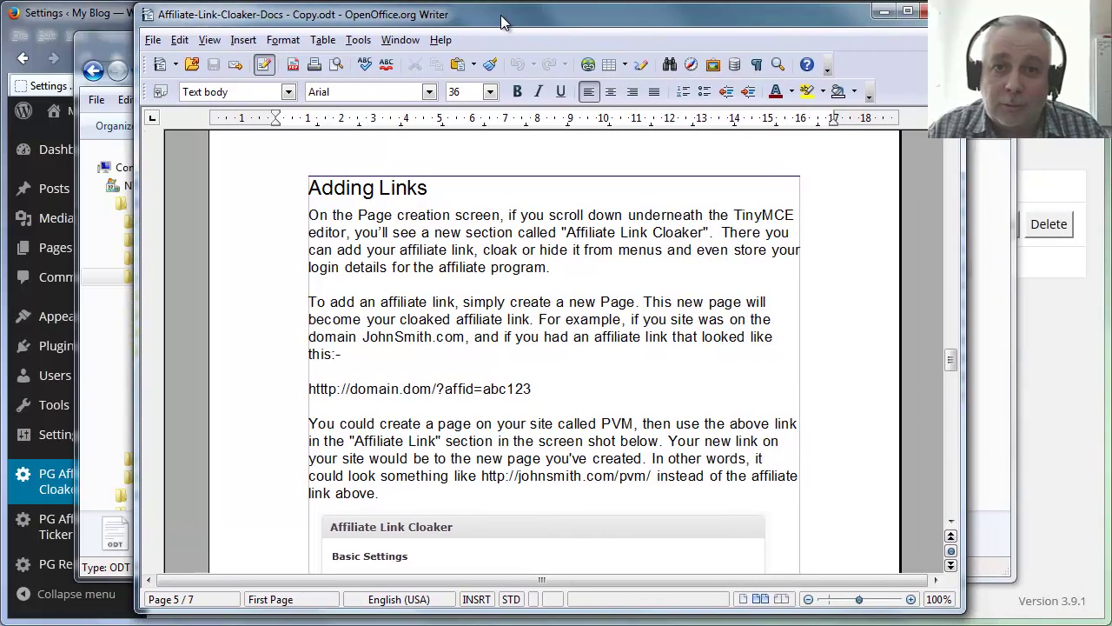
{"action": "left_click_drag", "start_coordinate": [504, 21], "coordinate": [500, 20]}
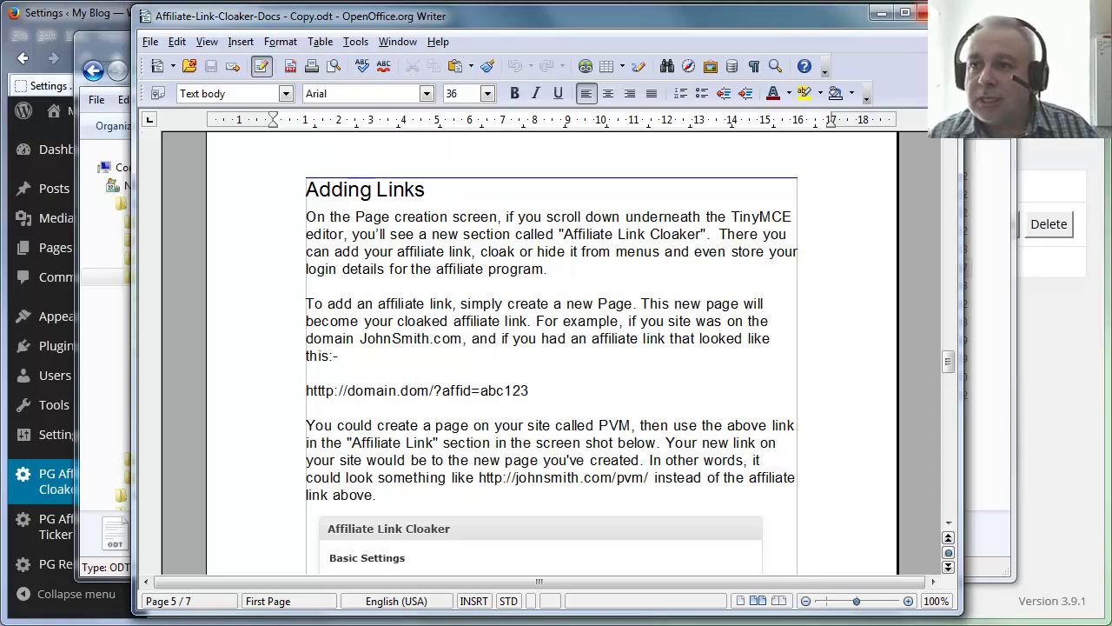
{"action": "left_click", "coordinate": [921, 12]}
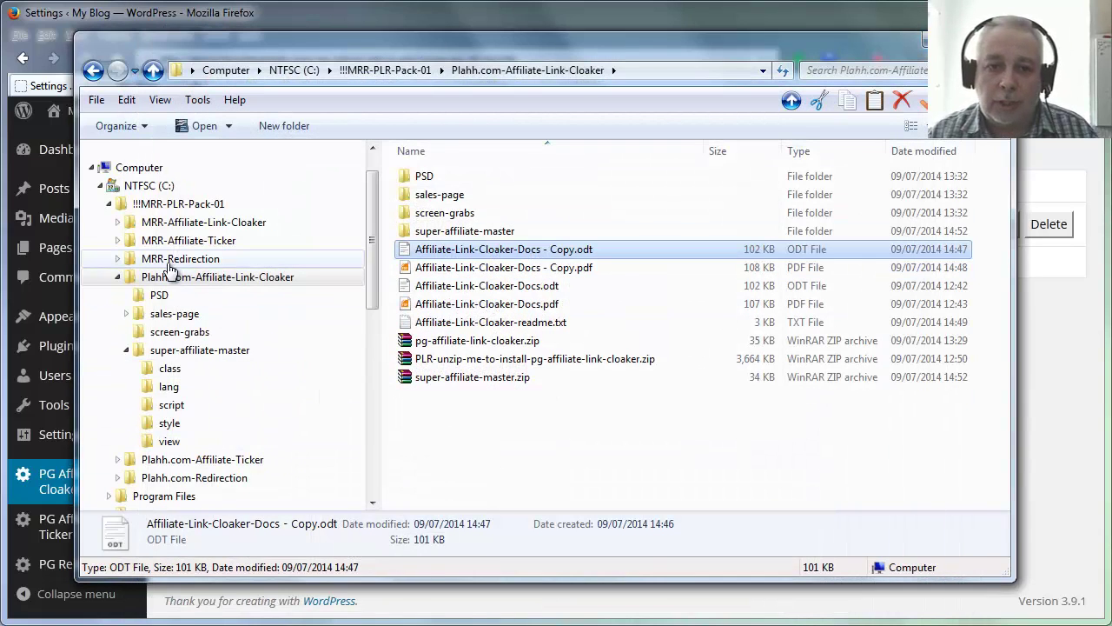
{"action": "left_click", "coordinate": [117, 276]}
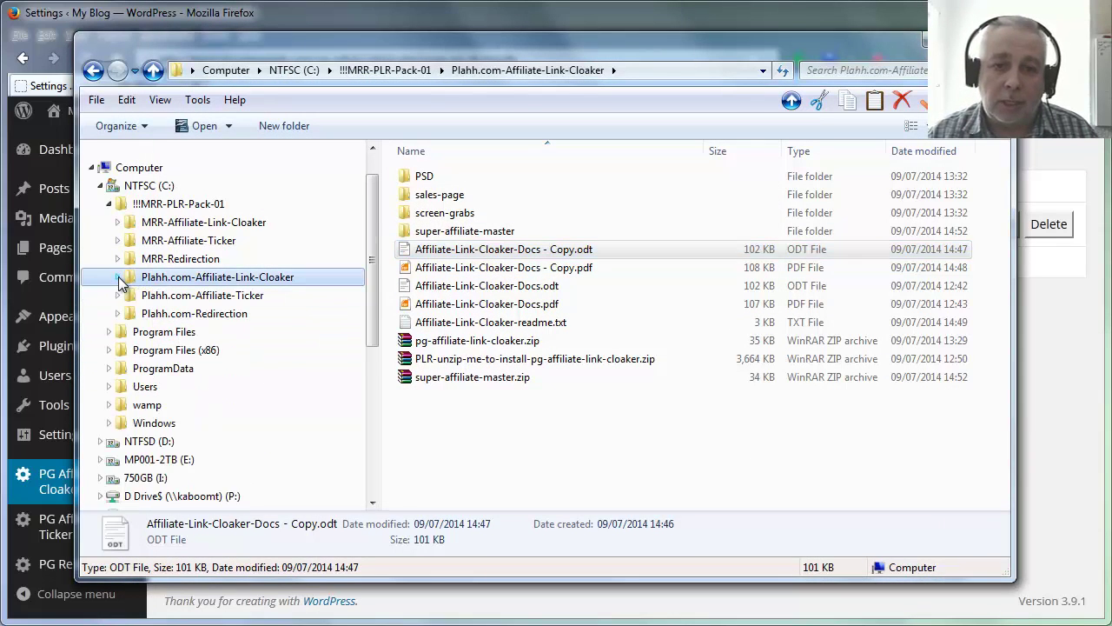
{"action": "left_click", "coordinate": [209, 299]}
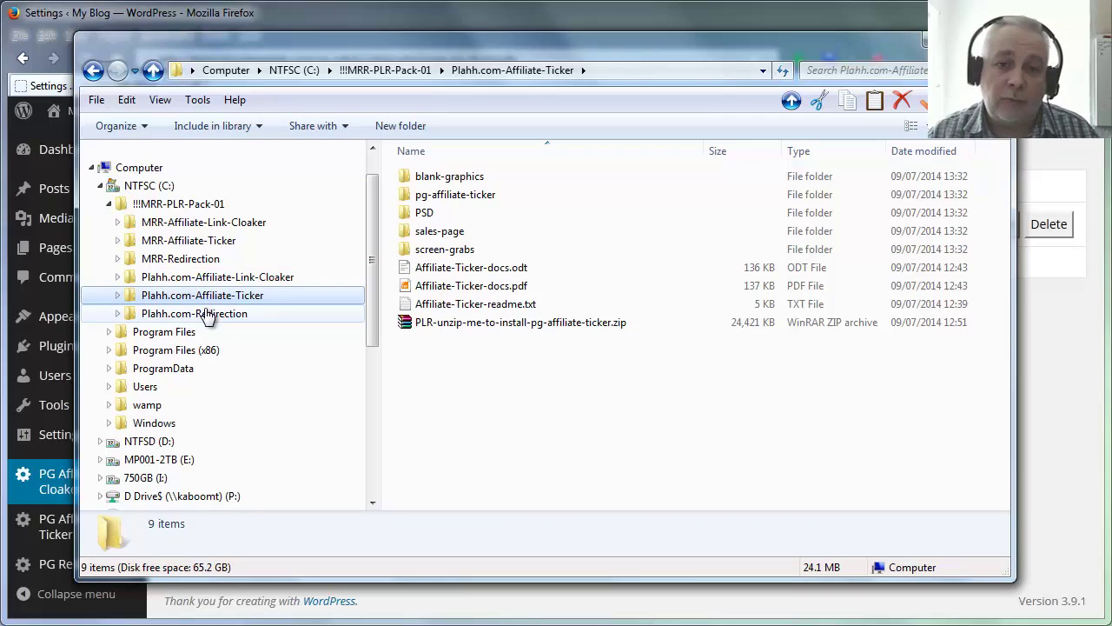
{"action": "left_click", "coordinate": [204, 319]}
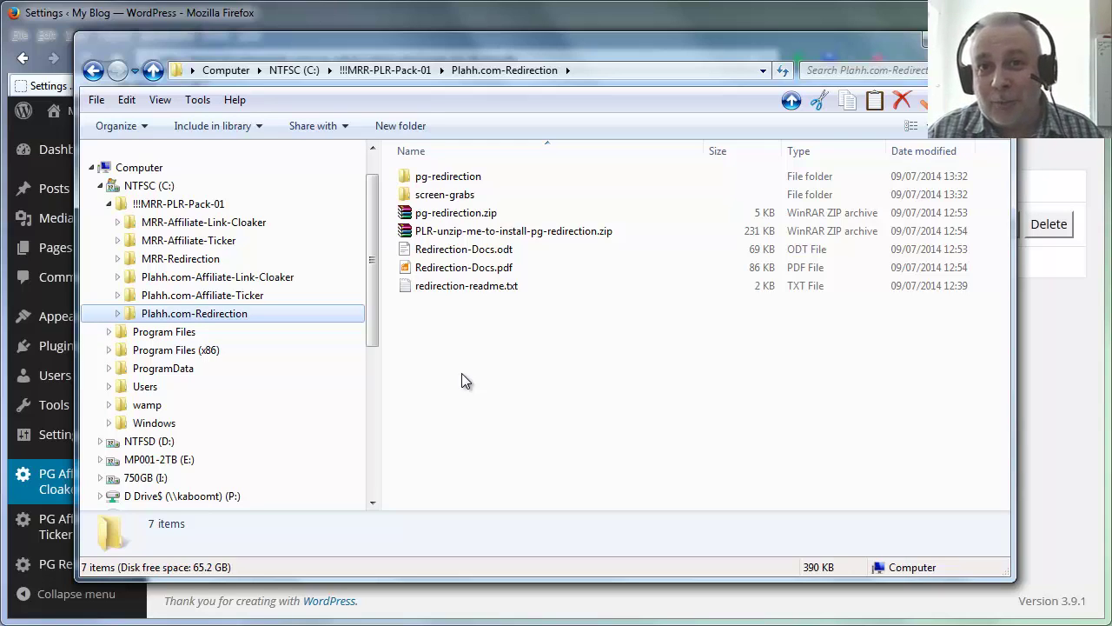
{"action": "left_click", "coordinate": [236, 280]}
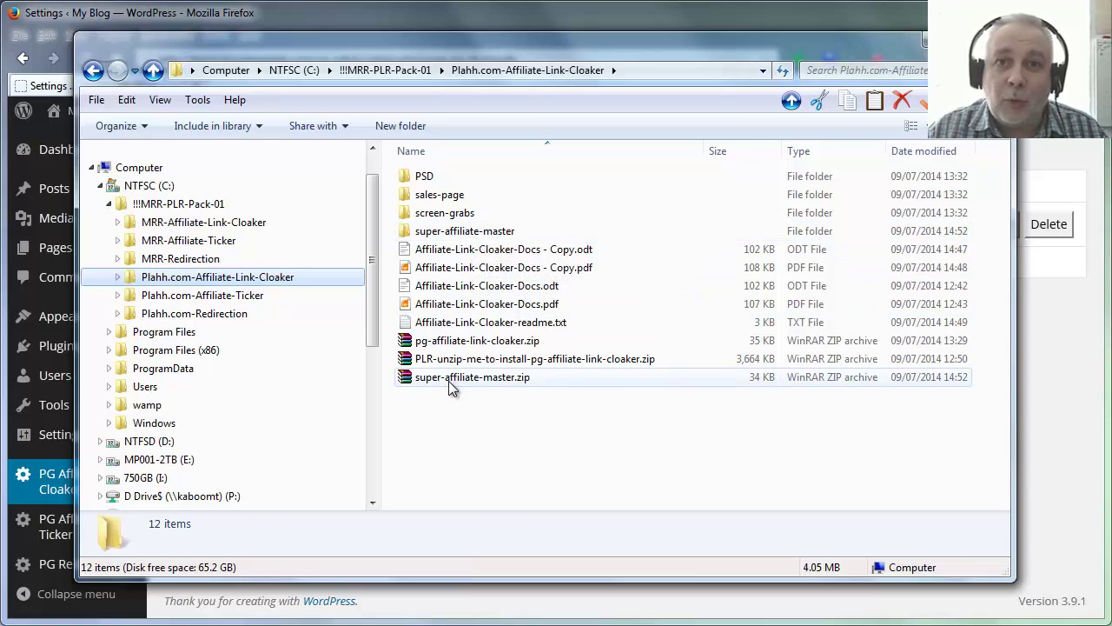
{"action": "mouse_move", "coordinate": [472, 377]}
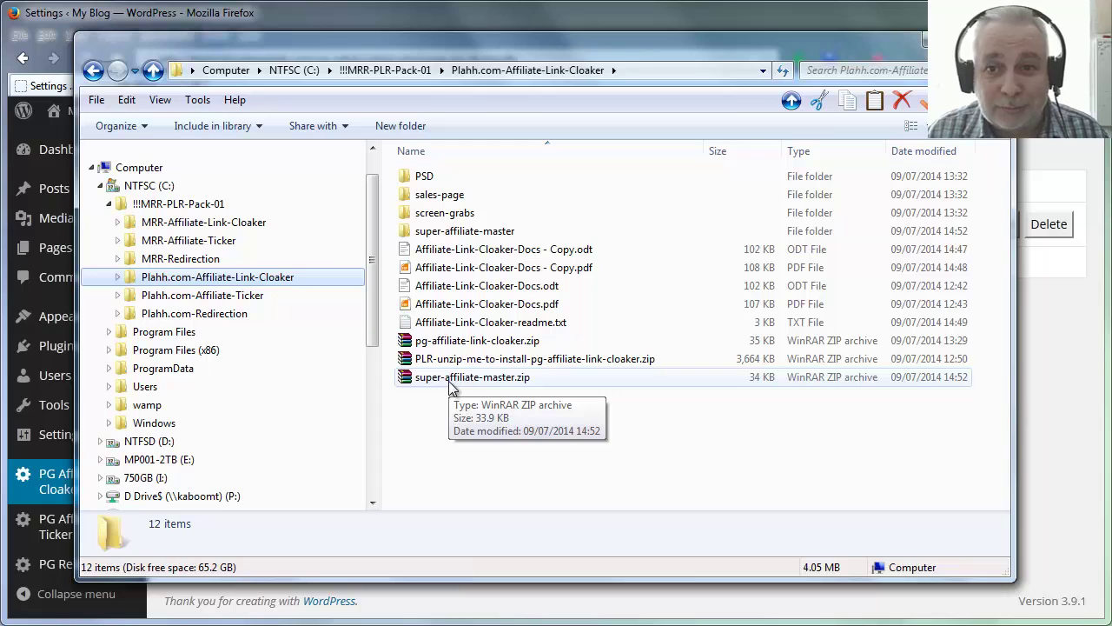
{"action": "left_click", "coordinate": [428, 474]}
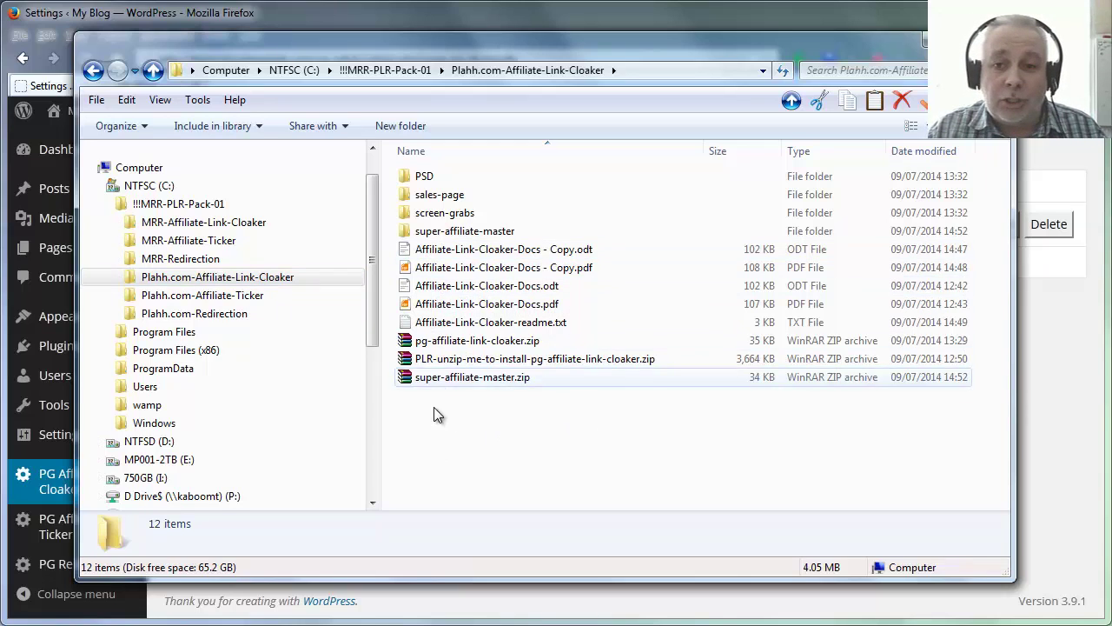